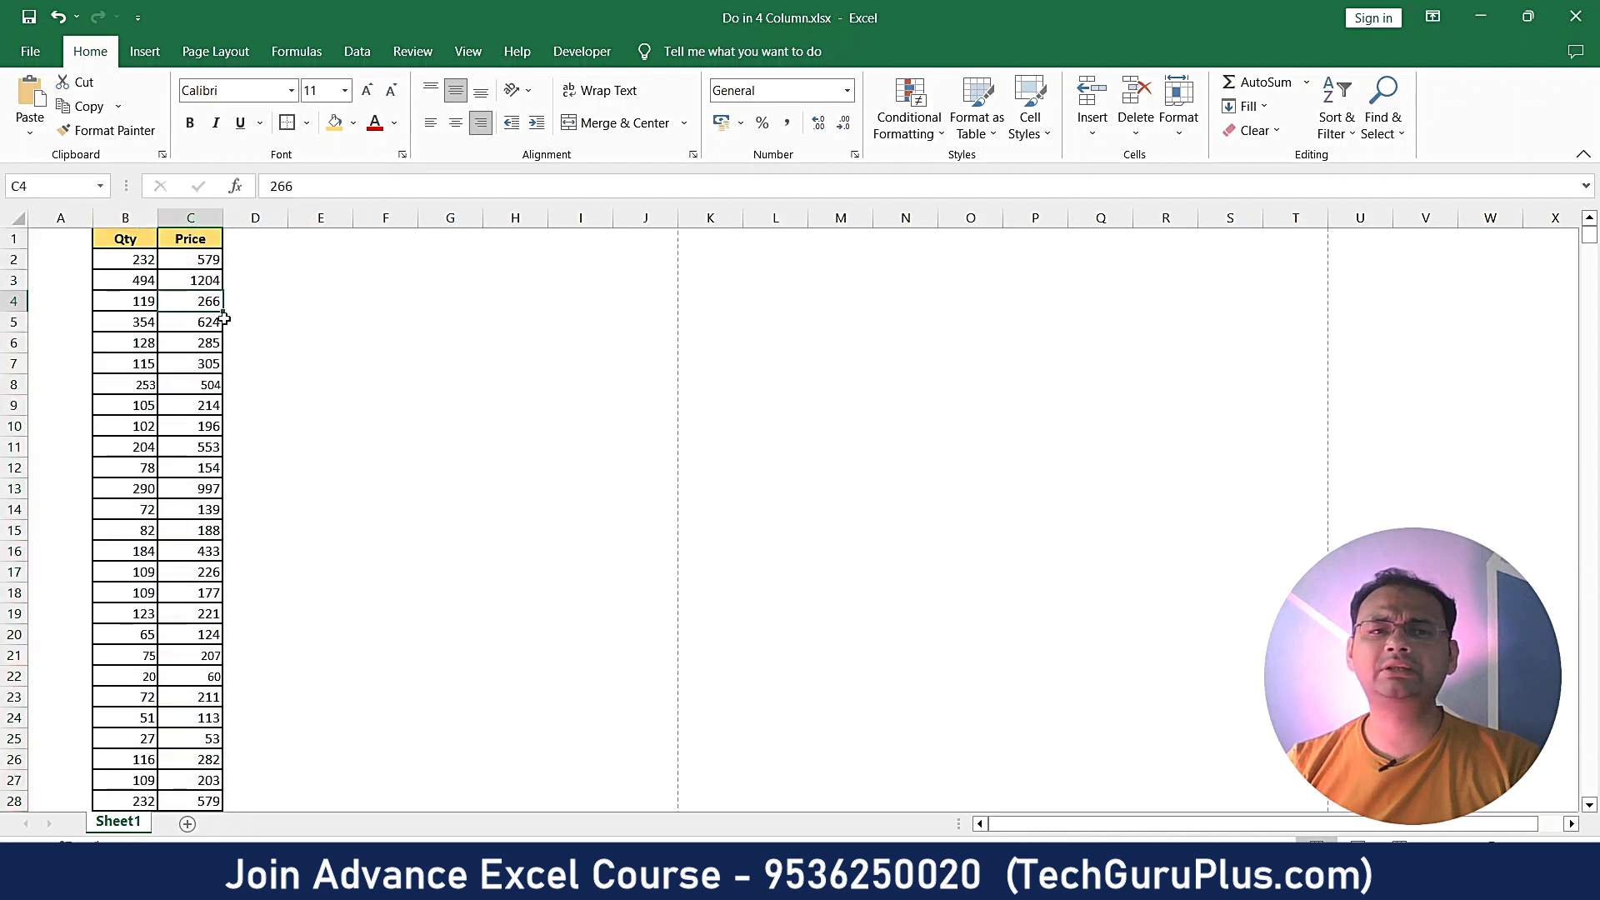
- Scroll to the end of the sheet to confirm row 831 is the table's last row
{"action": "left_click_drag", "start_coordinate": [1589, 243], "coordinate": [1584, 487]}
{"action": "left_click_drag", "start_coordinate": [1592, 808], "coordinate": [1592, 807]}
{"action": "scroll", "coordinate": [300, 784], "scroll_direction": "down", "scroll_amount": 2}
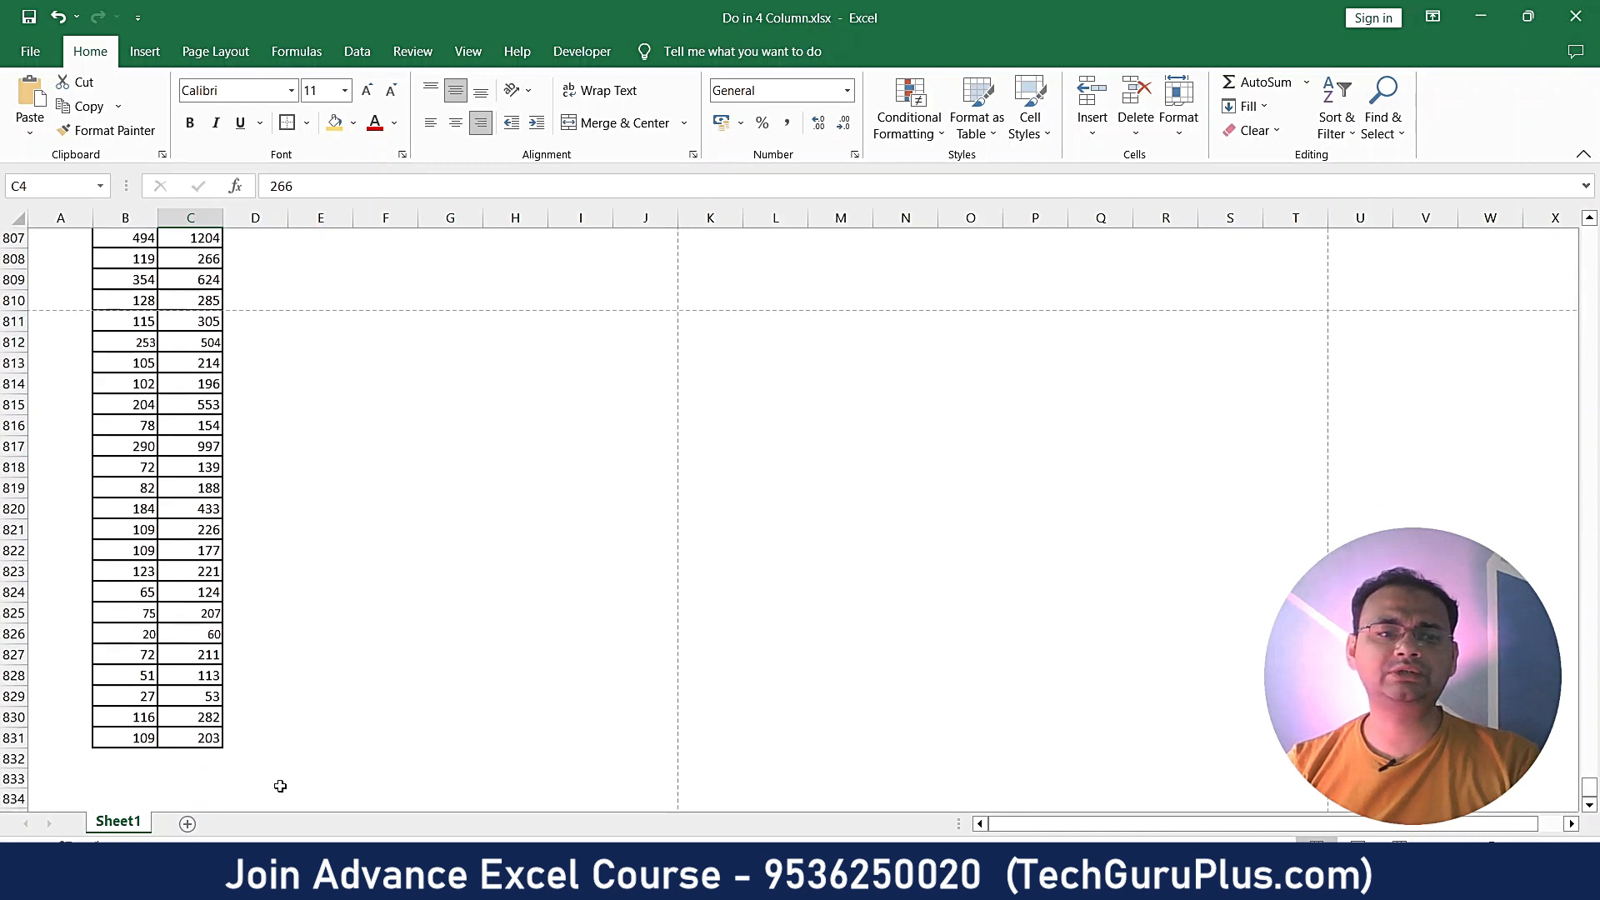
{"action": "left_click", "coordinate": [10, 718]}
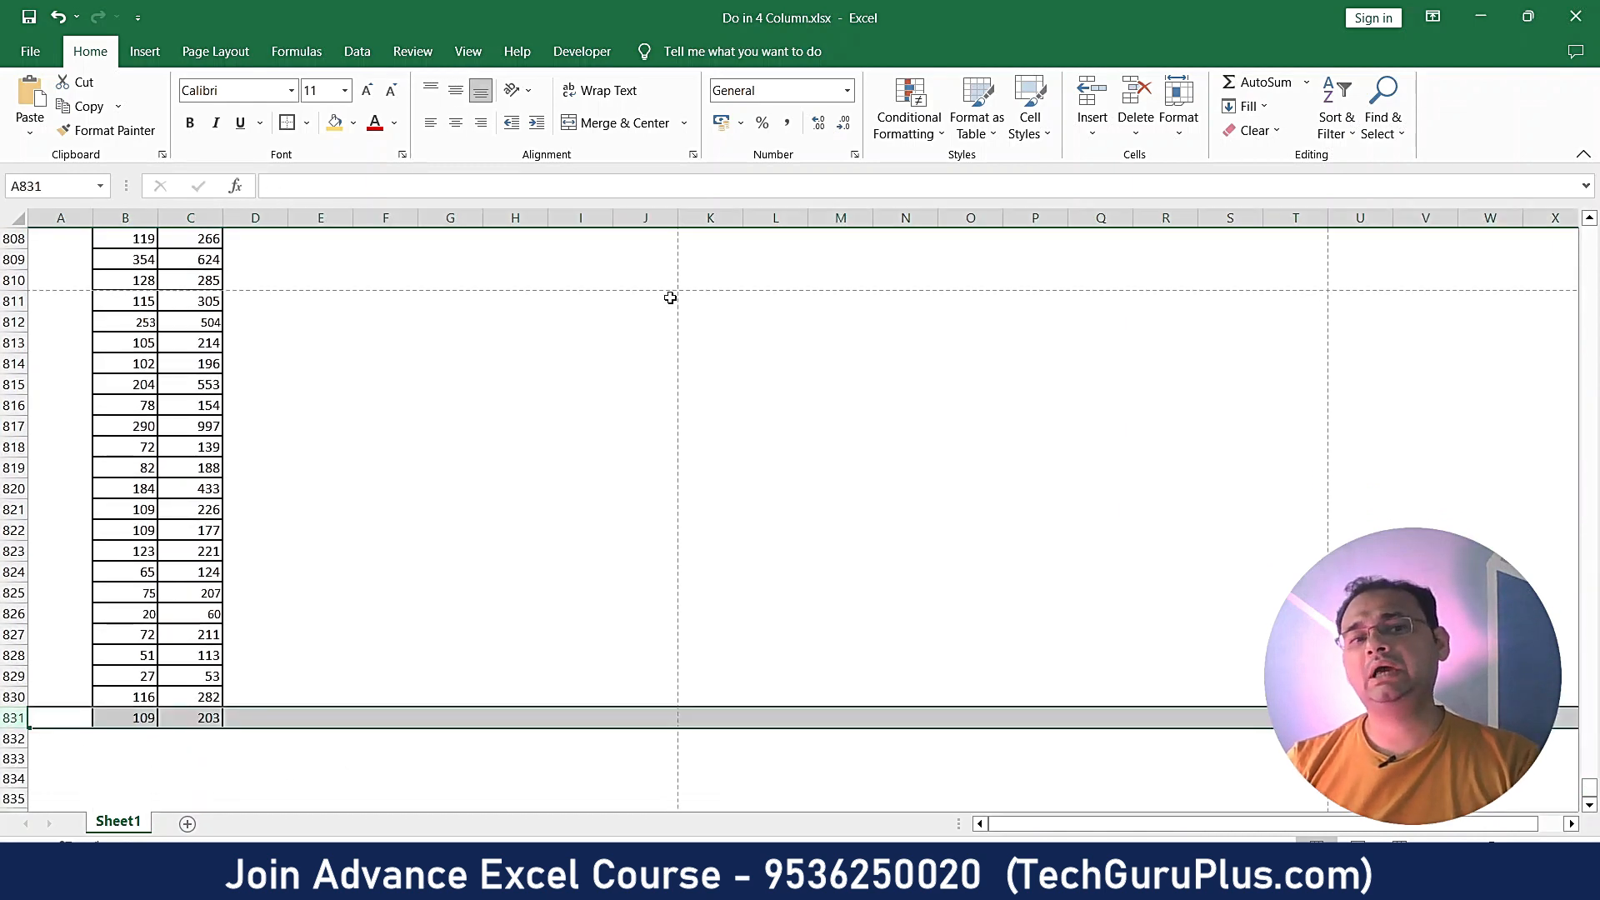
{"action": "left_click", "coordinate": [530, 403]}
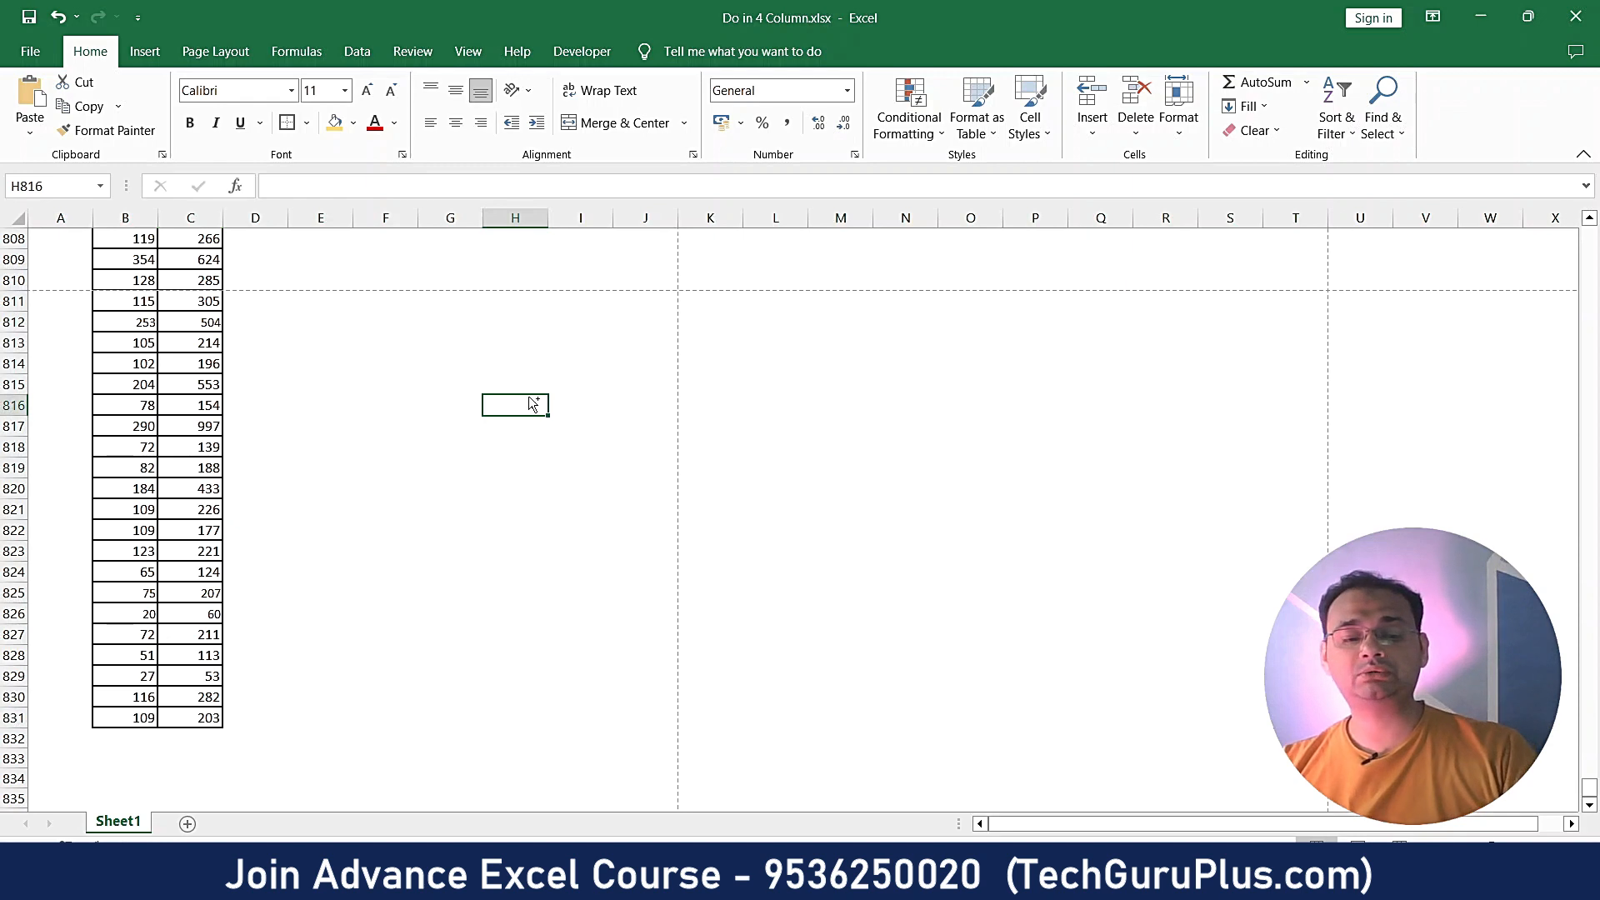
- Preview the sheet's print layout, paging through several pages before returning
{"action": "key", "text": "ctrl+p"}
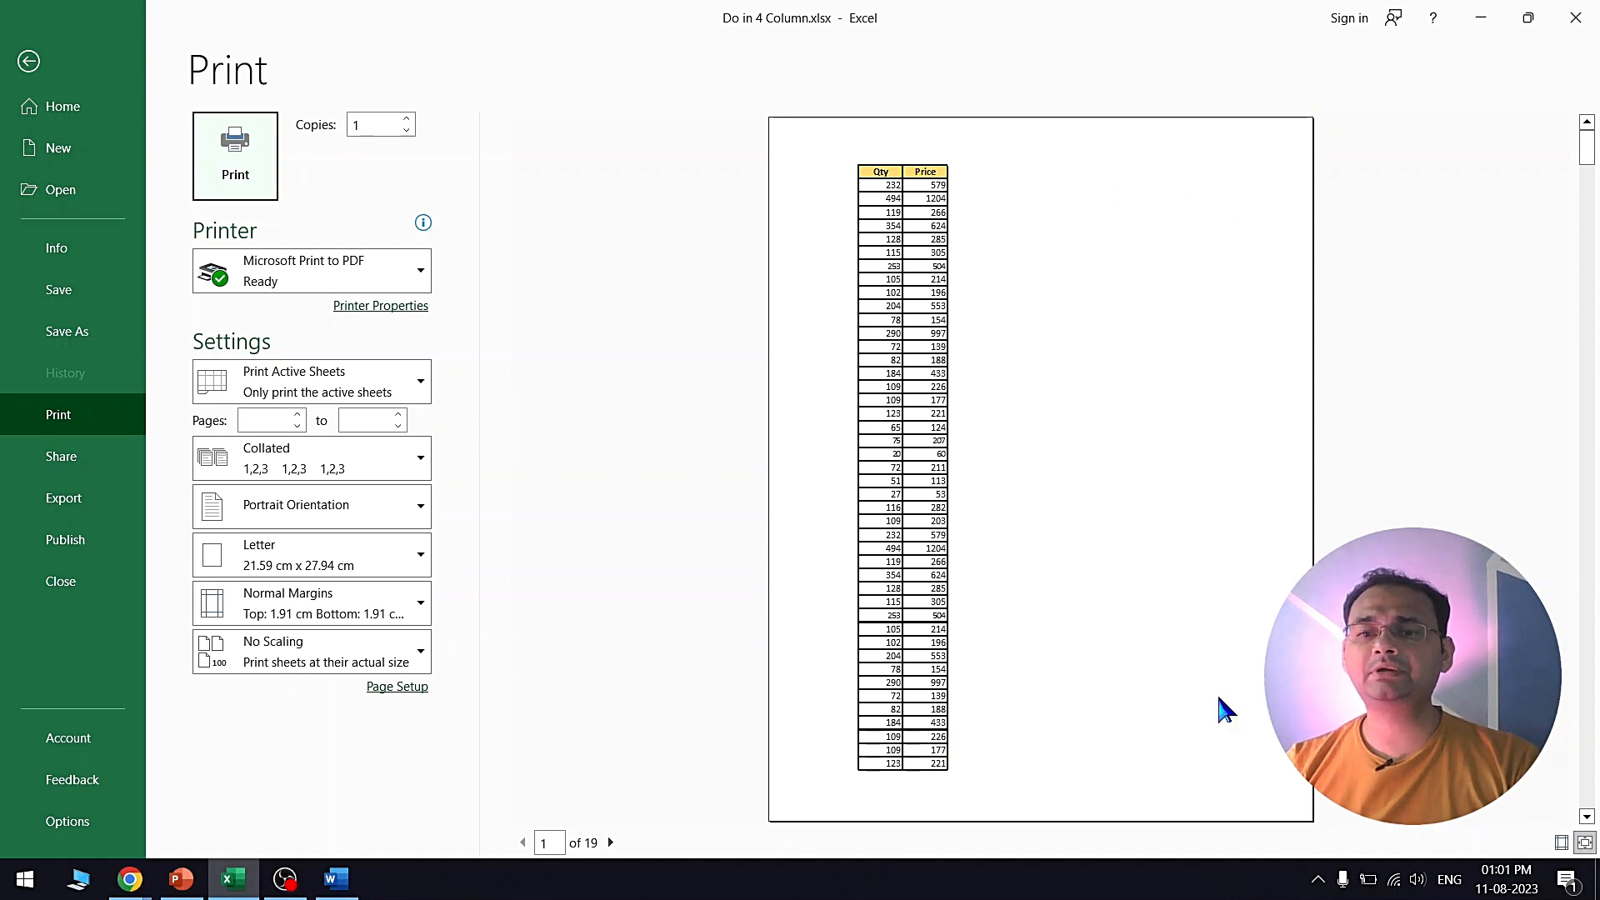
{"action": "left_click", "coordinate": [611, 842]}
{"action": "left_click", "coordinate": [610, 842]}
{"action": "left_click", "coordinate": [611, 843]}
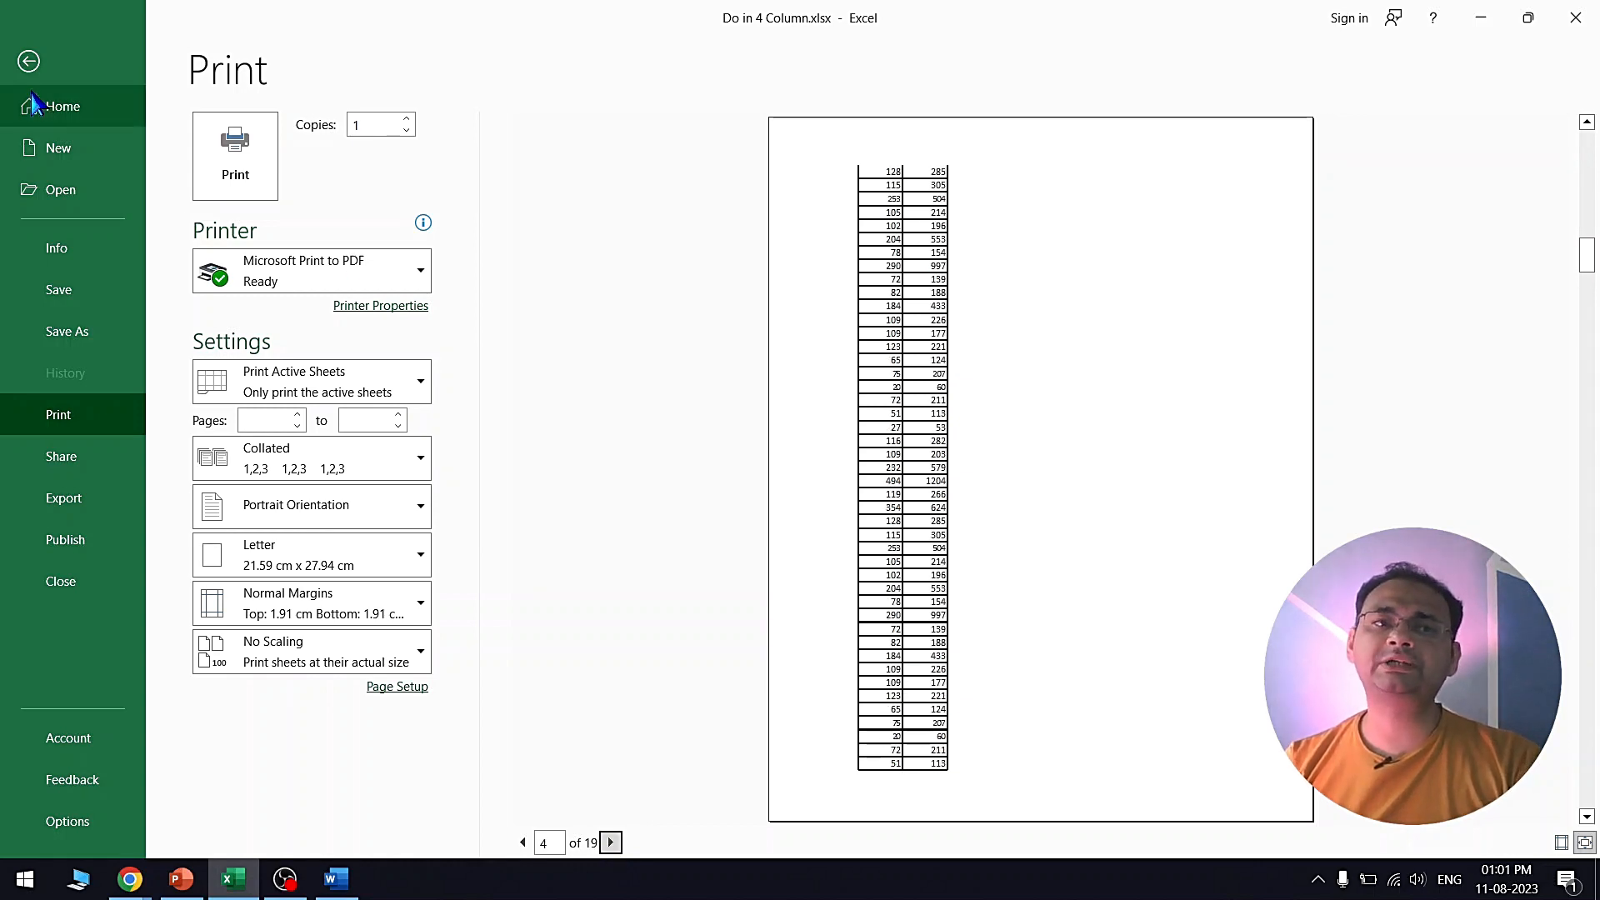
{"action": "left_click", "coordinate": [28, 61]}
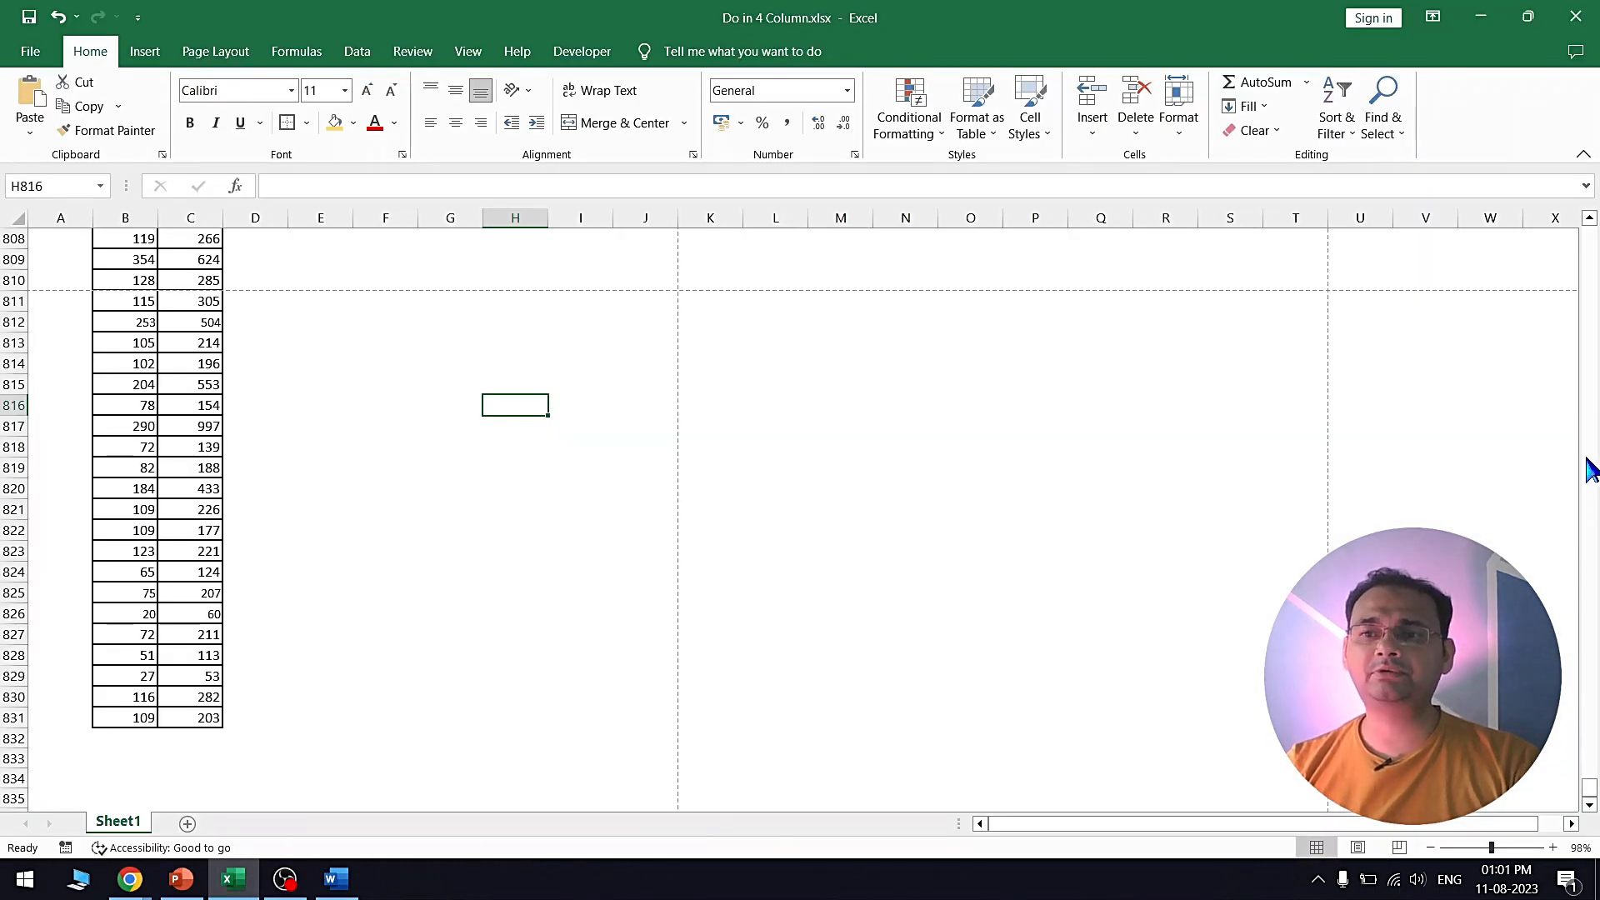
- Try selecting the table's top rows and empty blocks beside it, then clear the selections
{"action": "left_click_drag", "start_coordinate": [1589, 792], "coordinate": [1589, 224]}
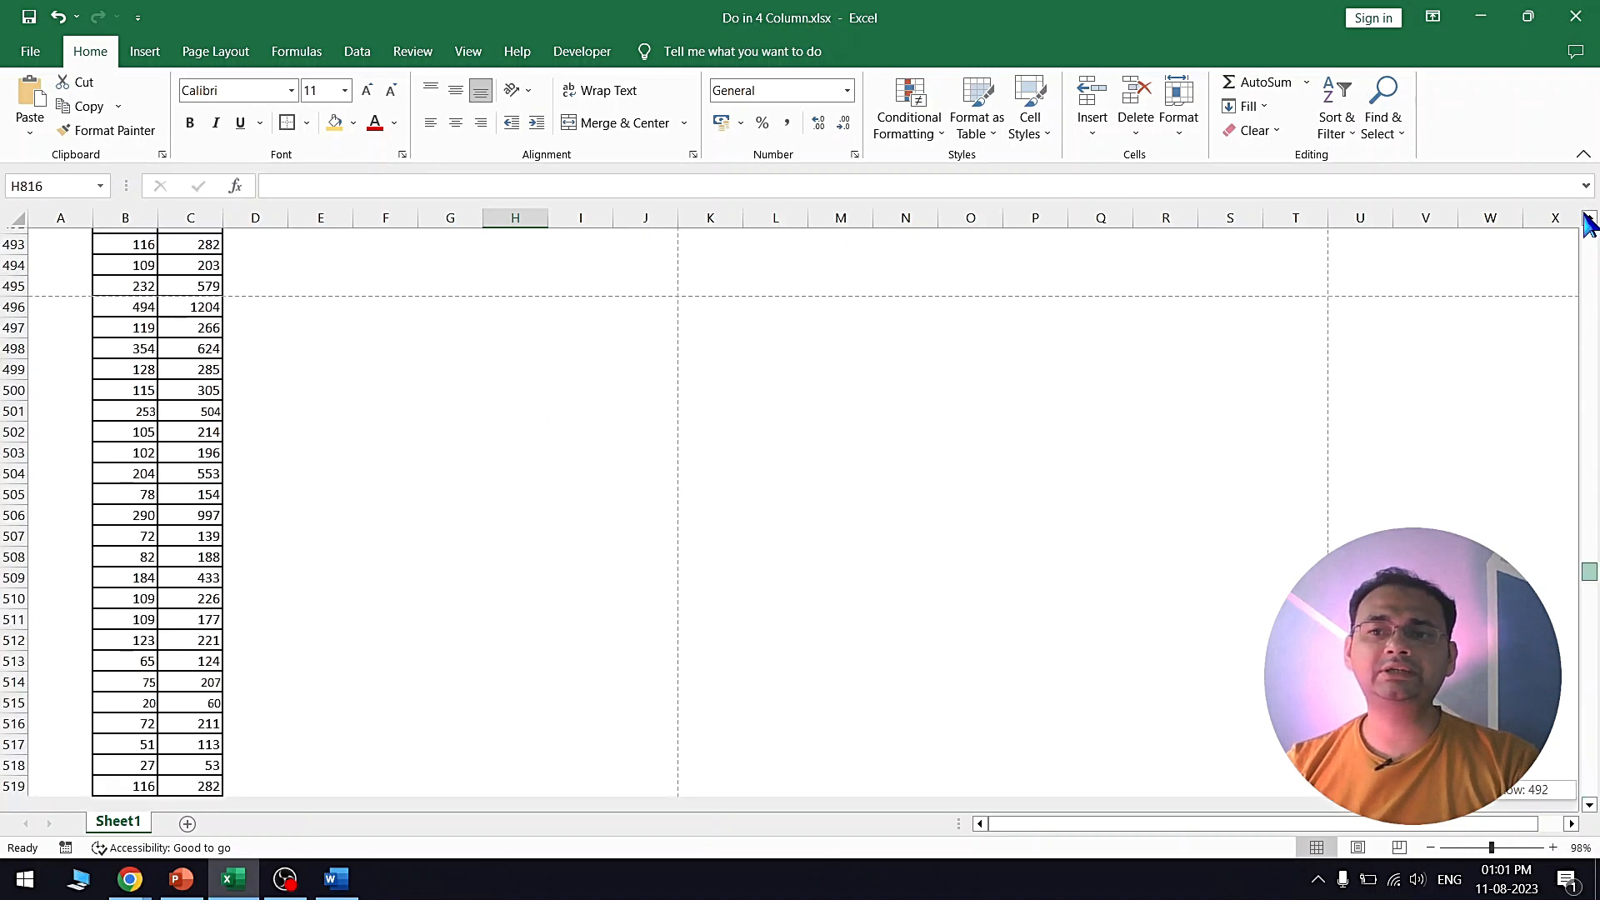
{"action": "left_click_drag", "start_coordinate": [147, 238], "coordinate": [213, 450]}
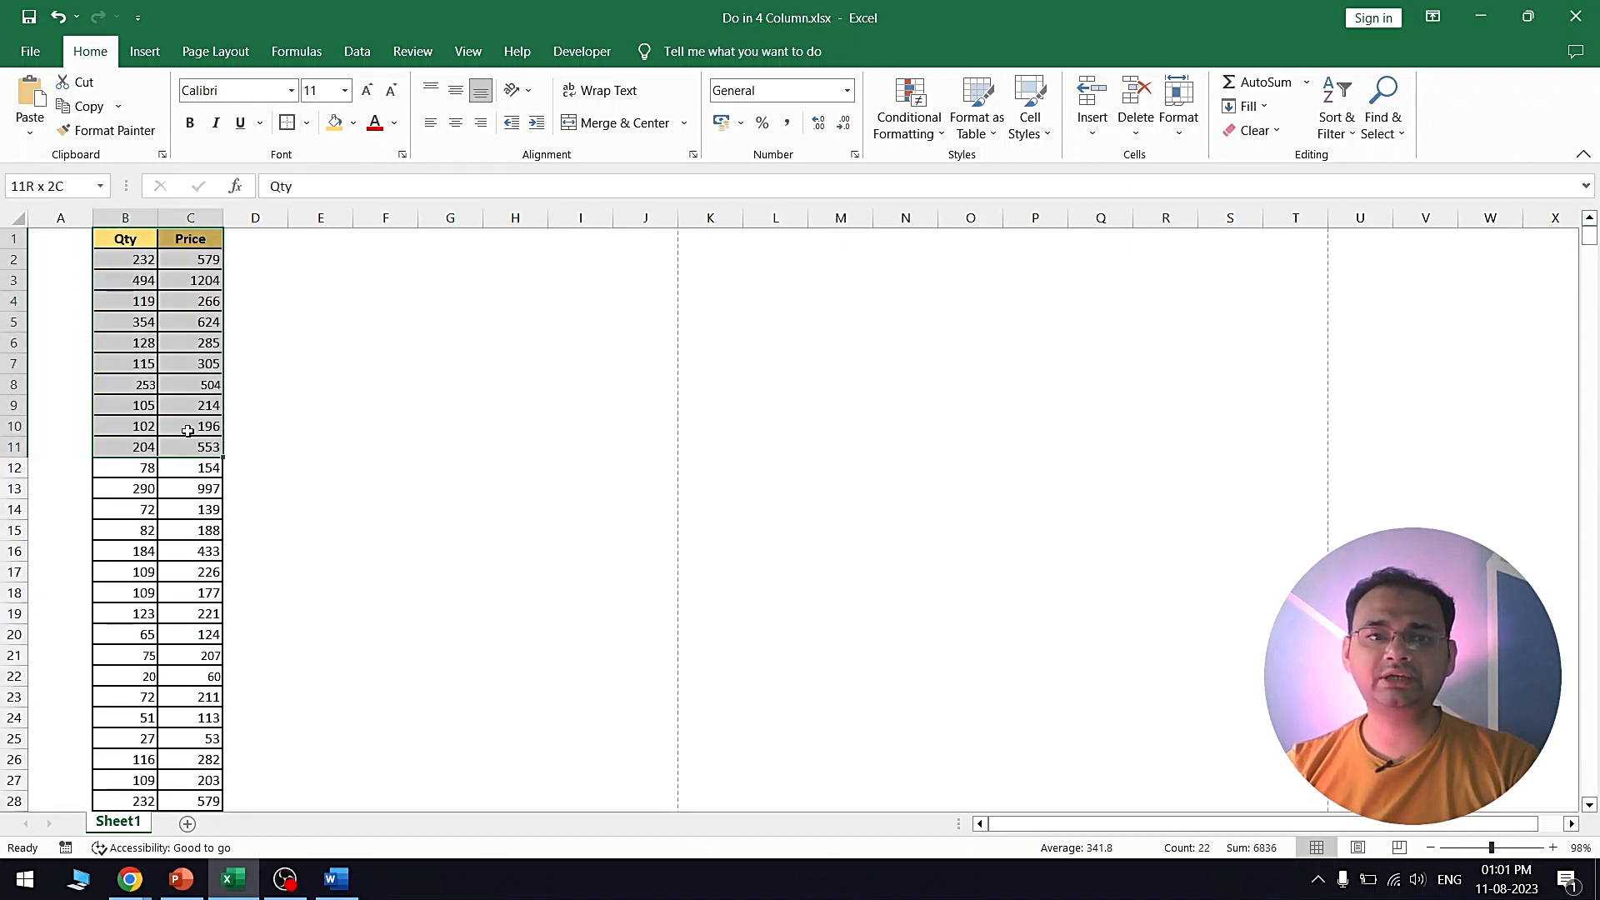
{"action": "left_click_drag", "start_coordinate": [317, 248], "coordinate": [379, 659]}
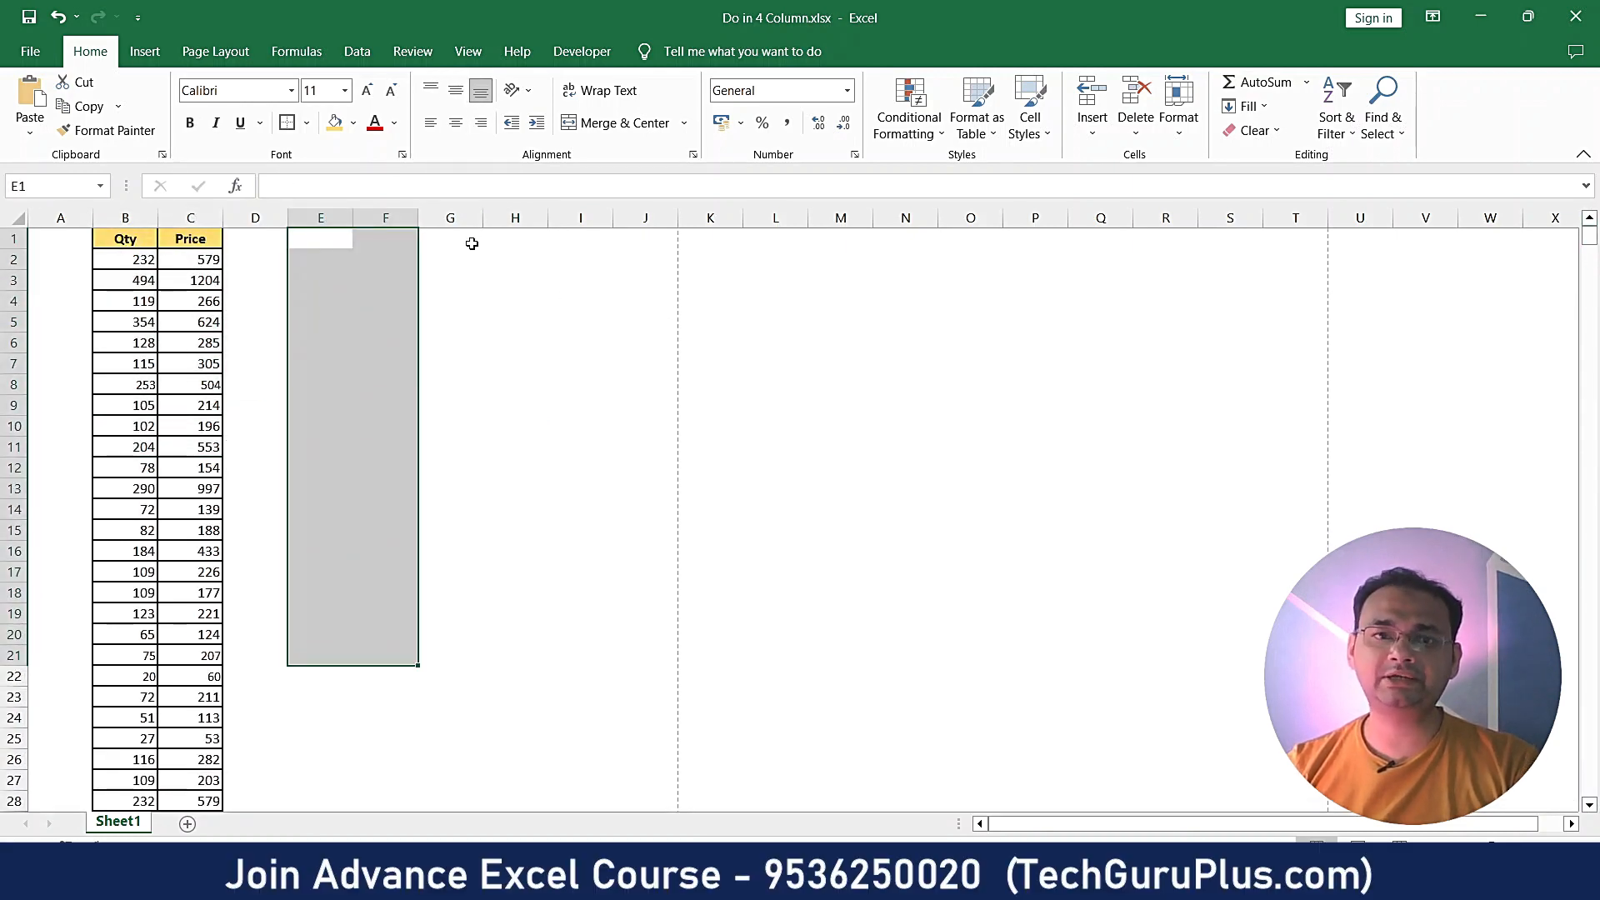
{"action": "left_click_drag", "start_coordinate": [496, 235], "coordinate": [583, 575]}
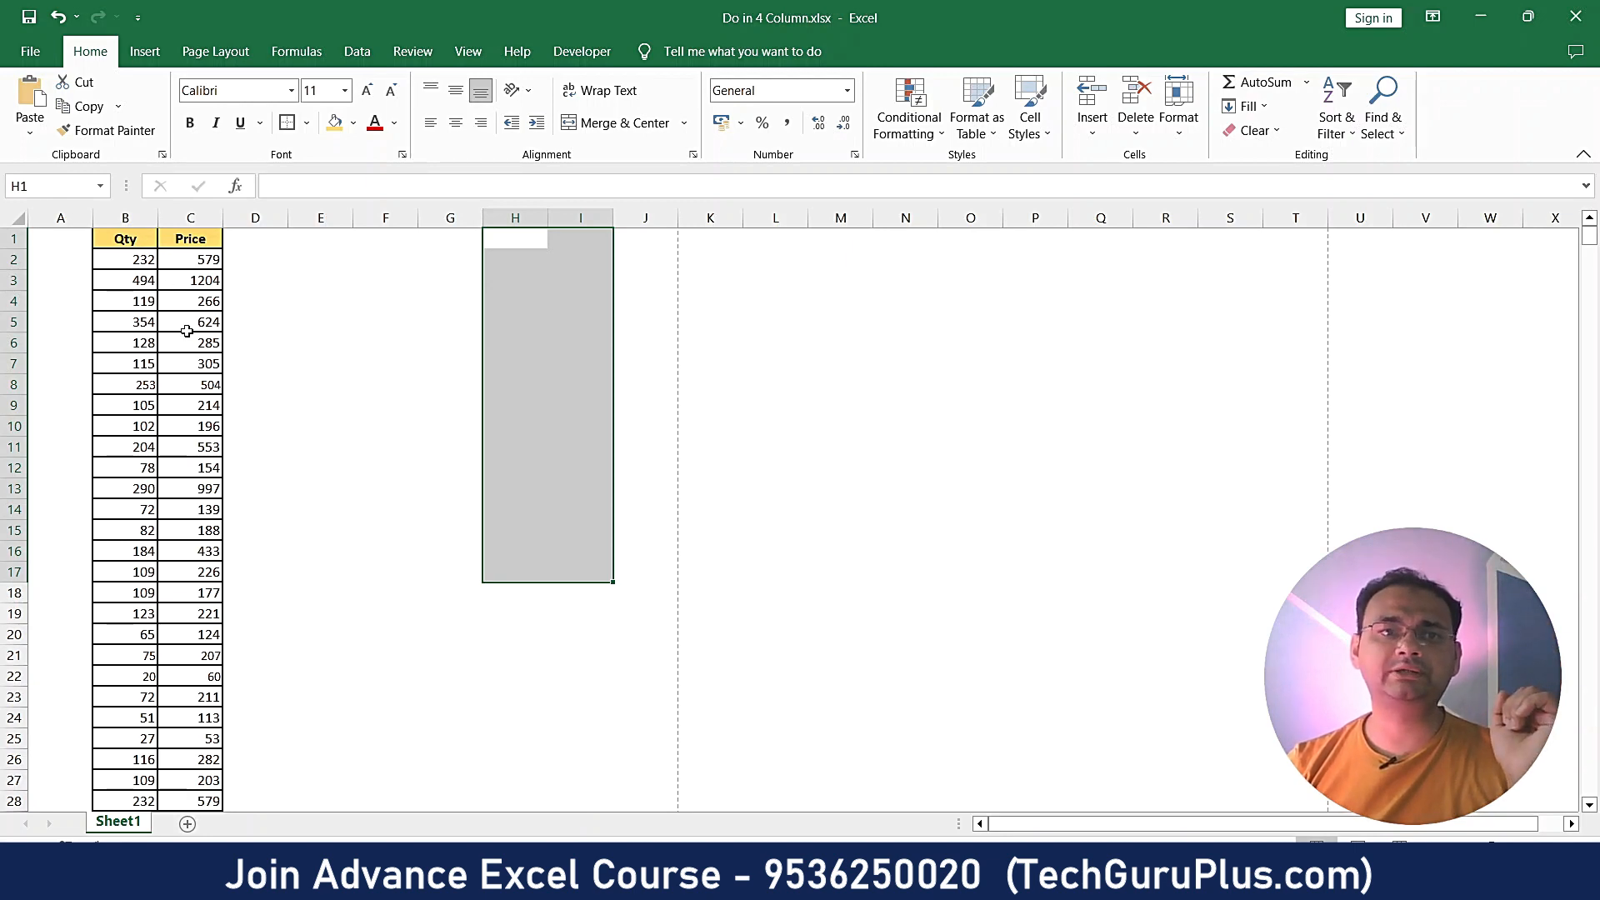
{"action": "left_click", "coordinate": [320, 614]}
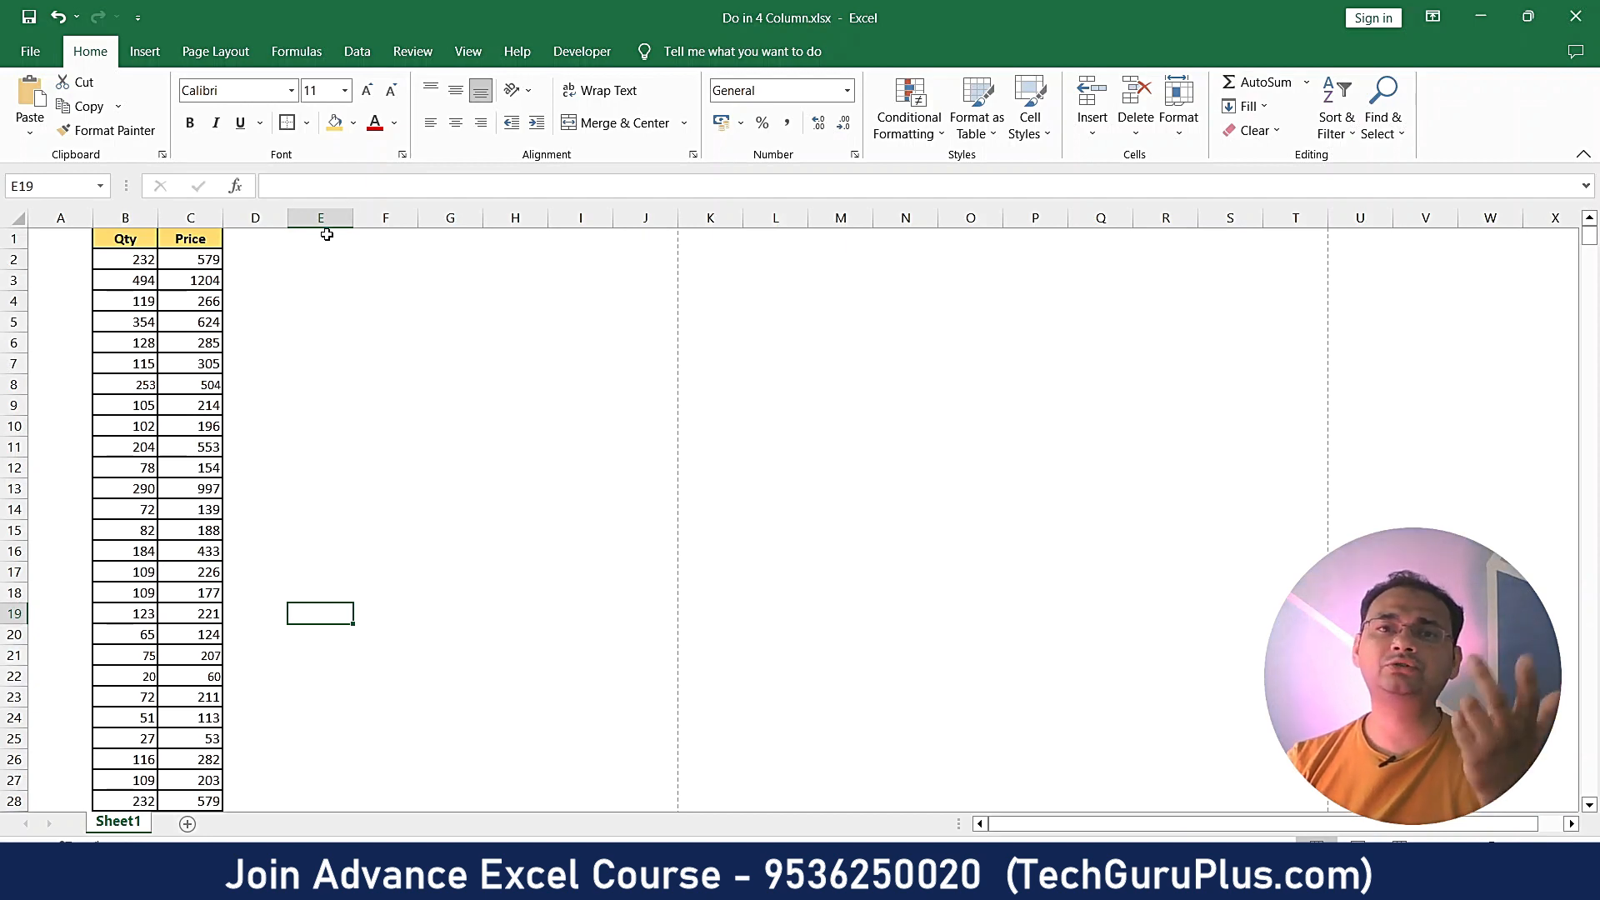
{"action": "left_click_drag", "start_coordinate": [298, 240], "coordinate": [827, 695]}
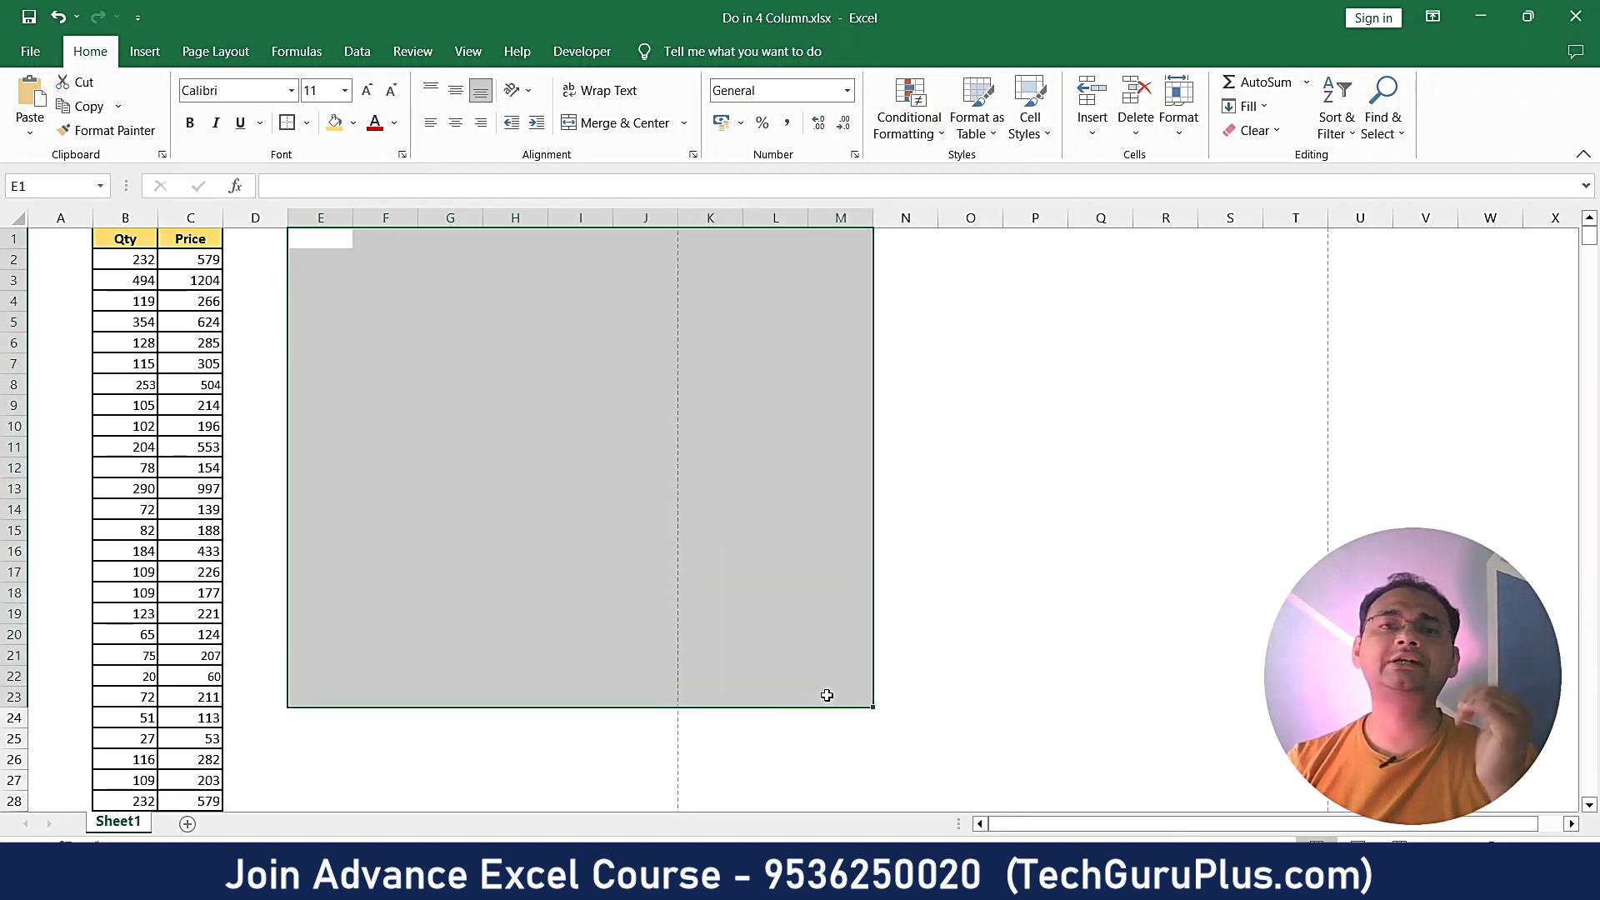
{"action": "left_click", "coordinate": [591, 338]}
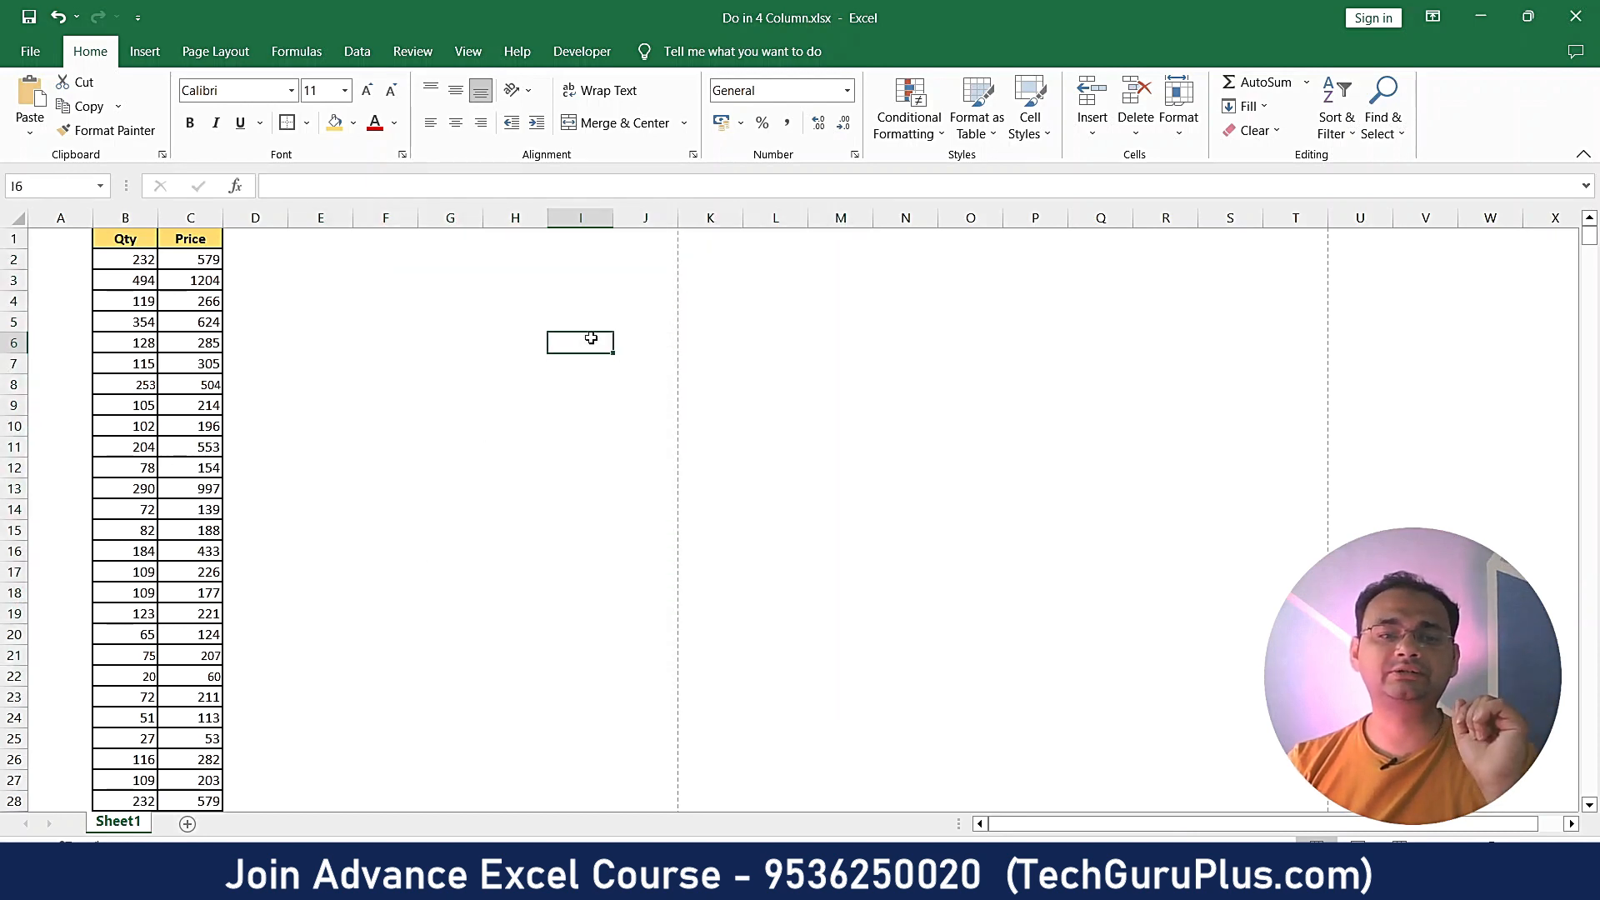
{"action": "left_click", "coordinate": [438, 265]}
- Copy the whole Qty/Price table B1:C831 and bring the blank Word document forward
{"action": "left_click_drag", "start_coordinate": [141, 240], "coordinate": [173, 435]}
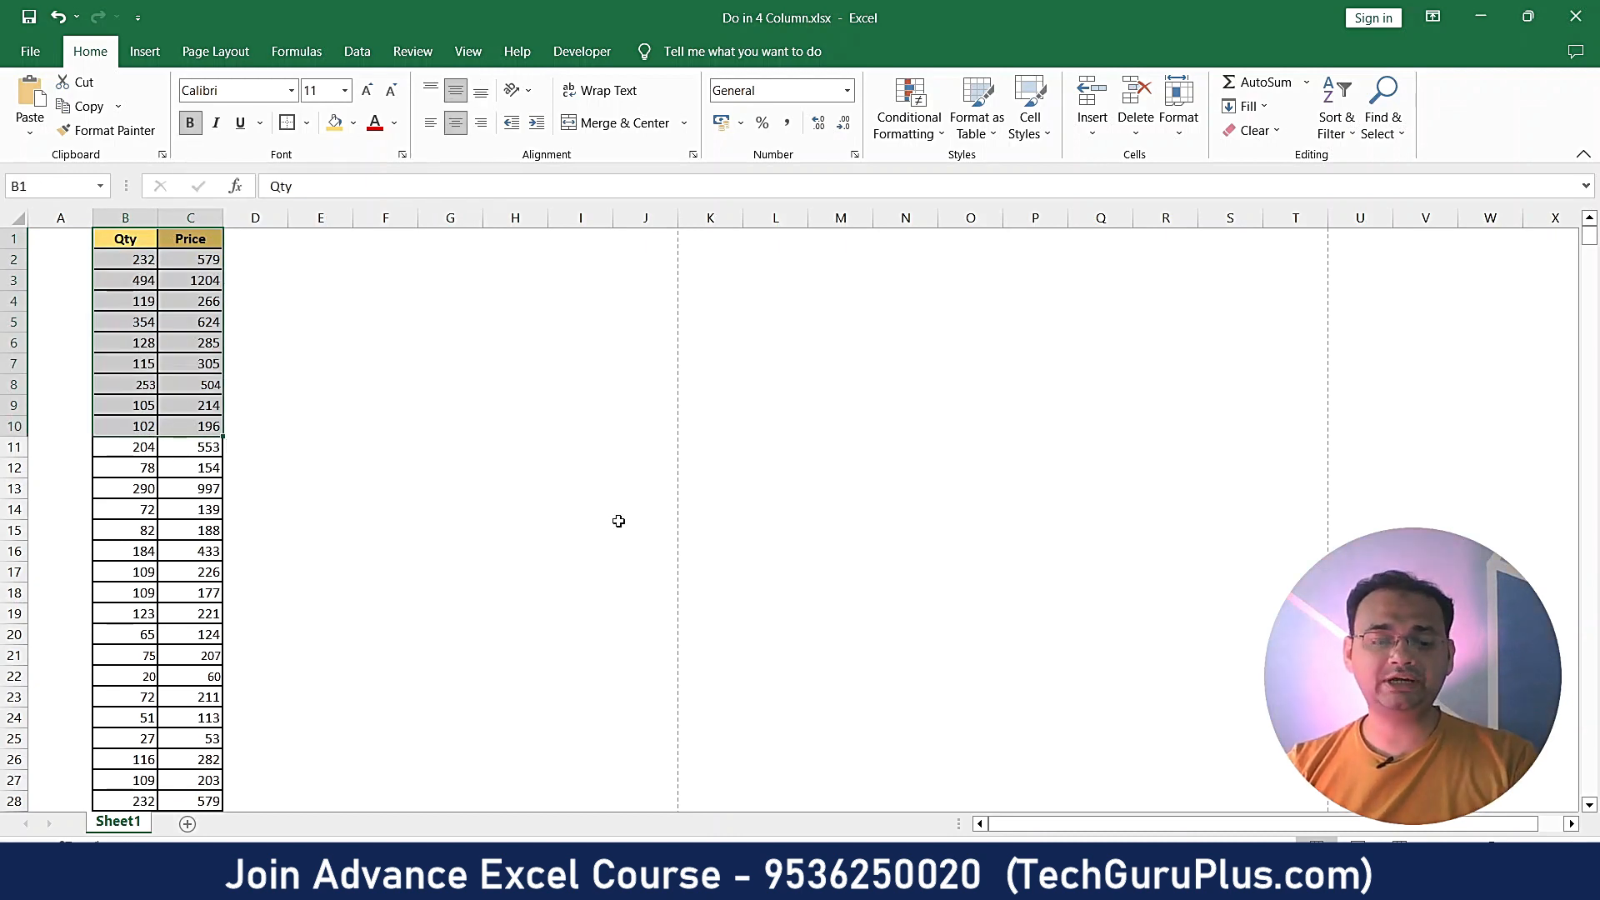
{"action": "key", "text": "ctrl+shift+Down"}
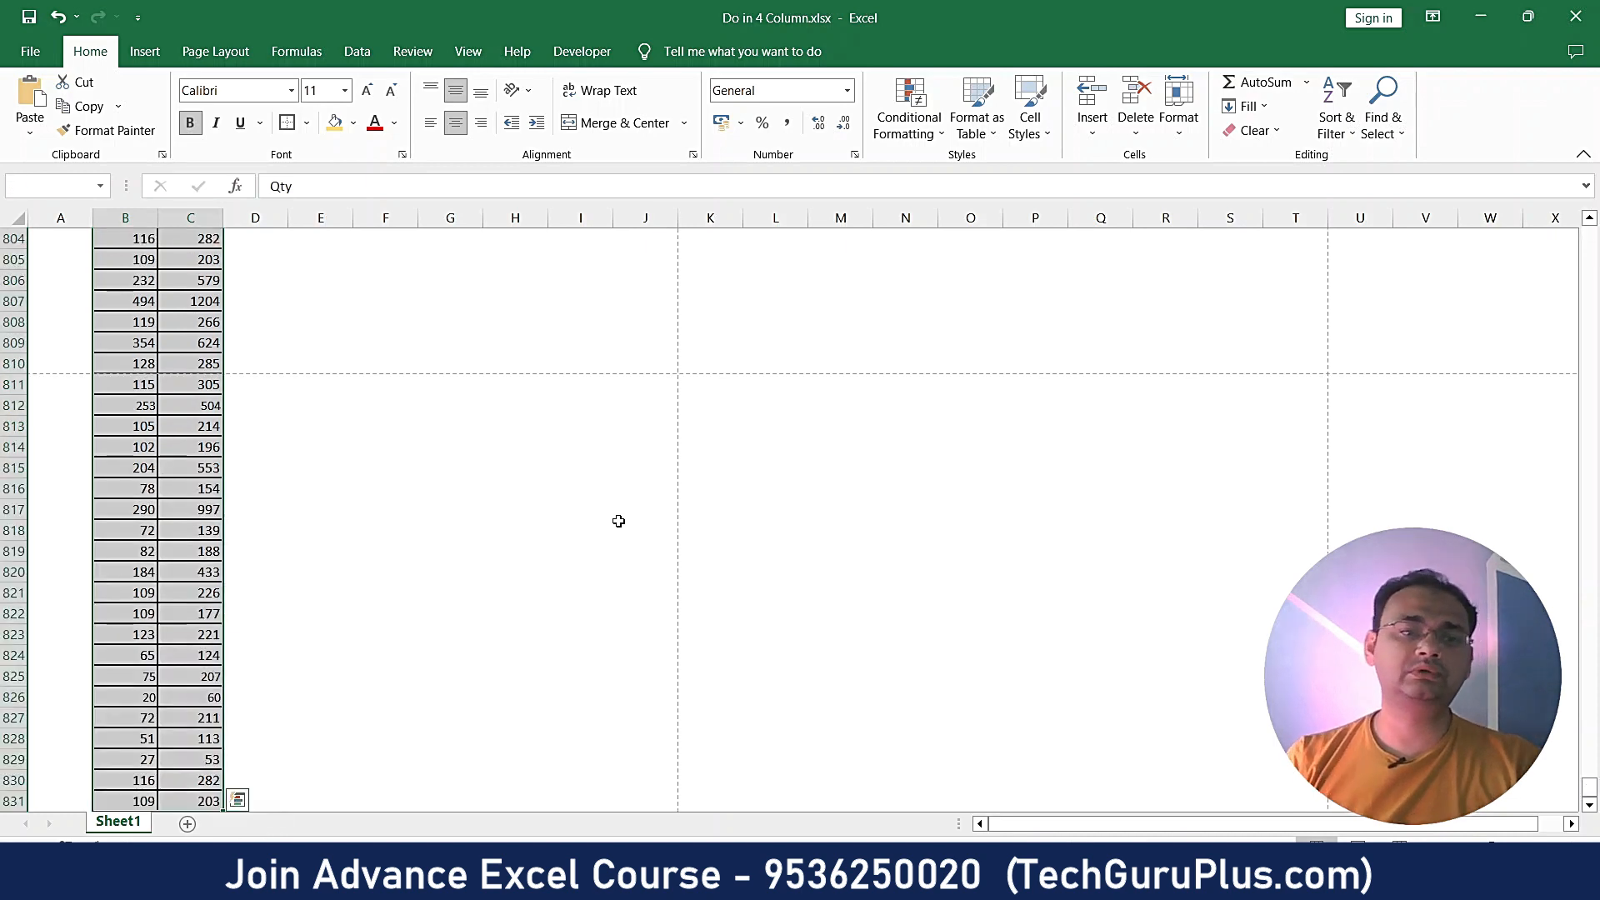
{"action": "scroll", "coordinate": [267, 721], "scroll_direction": "up", "scroll_amount": 7}
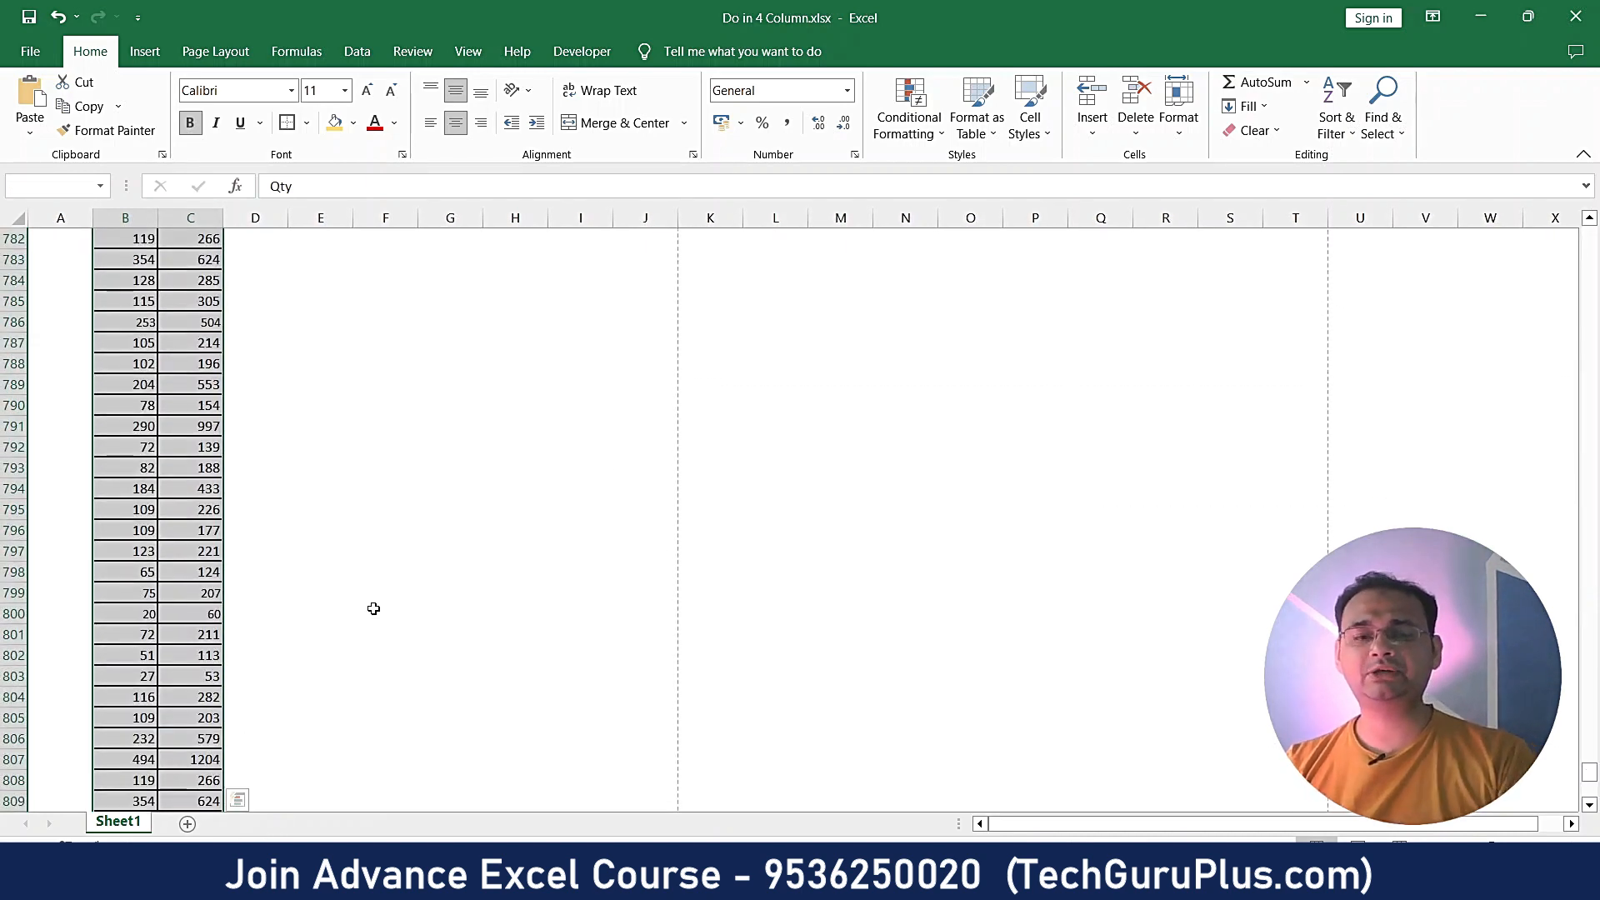
{"action": "key", "text": "ctrl+c"}
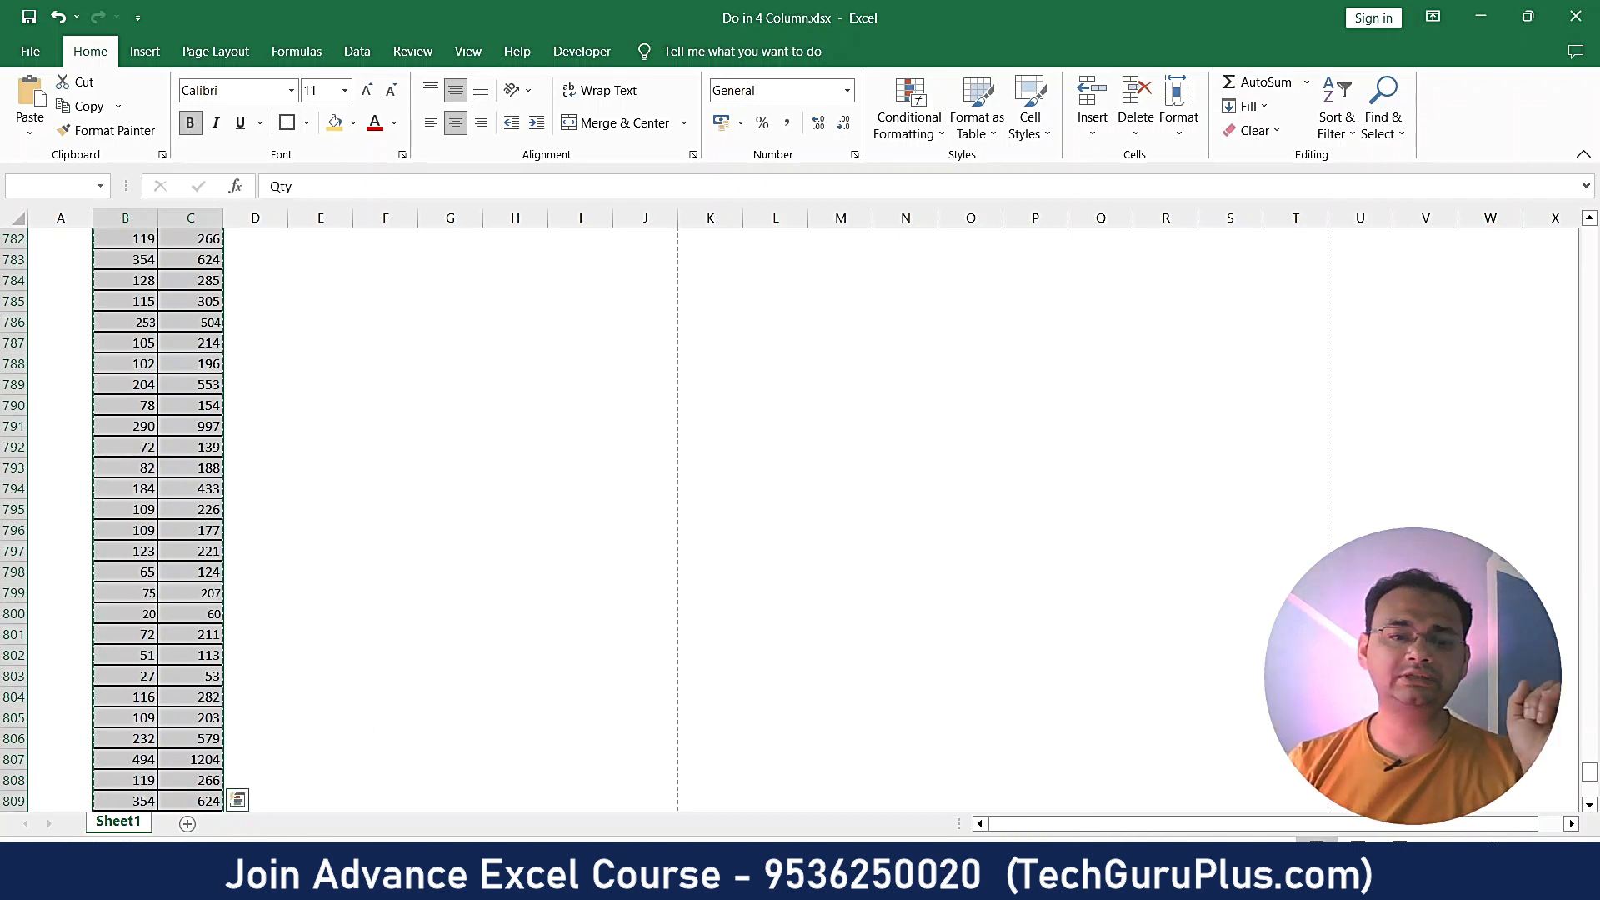
{"action": "mouse_move", "coordinate": [337, 879]}
{"action": "left_click", "coordinate": [358, 807]}
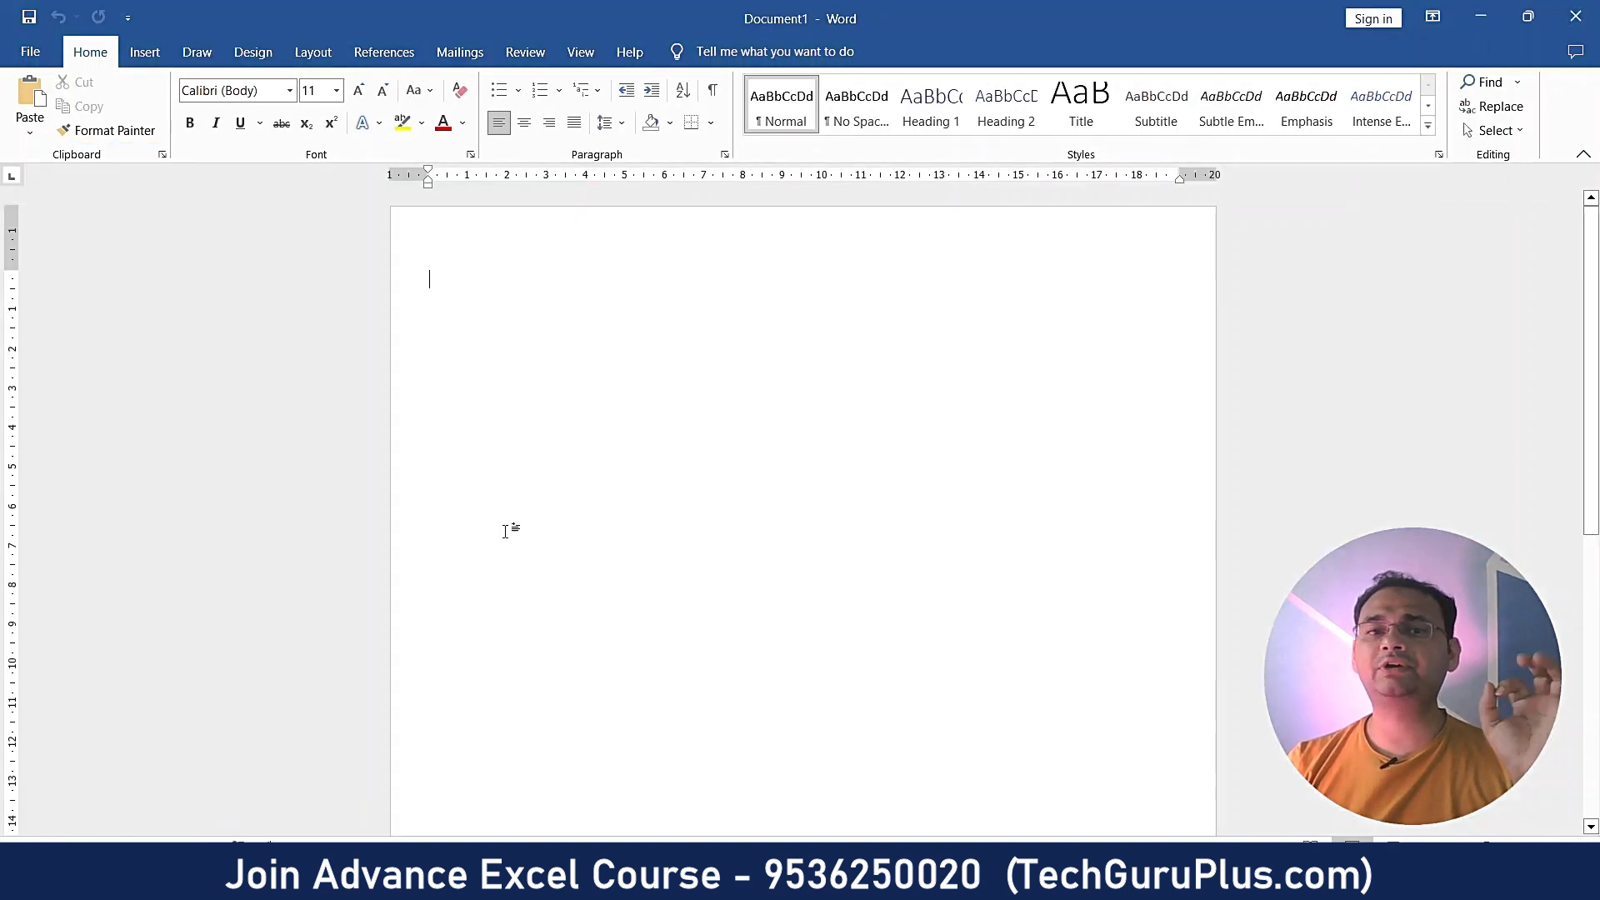
- Paste the Qty/Price table into Document1, preview its print layout, then switch to the ChequePrint.in page
{"action": "key", "text": "ctrl+v"}
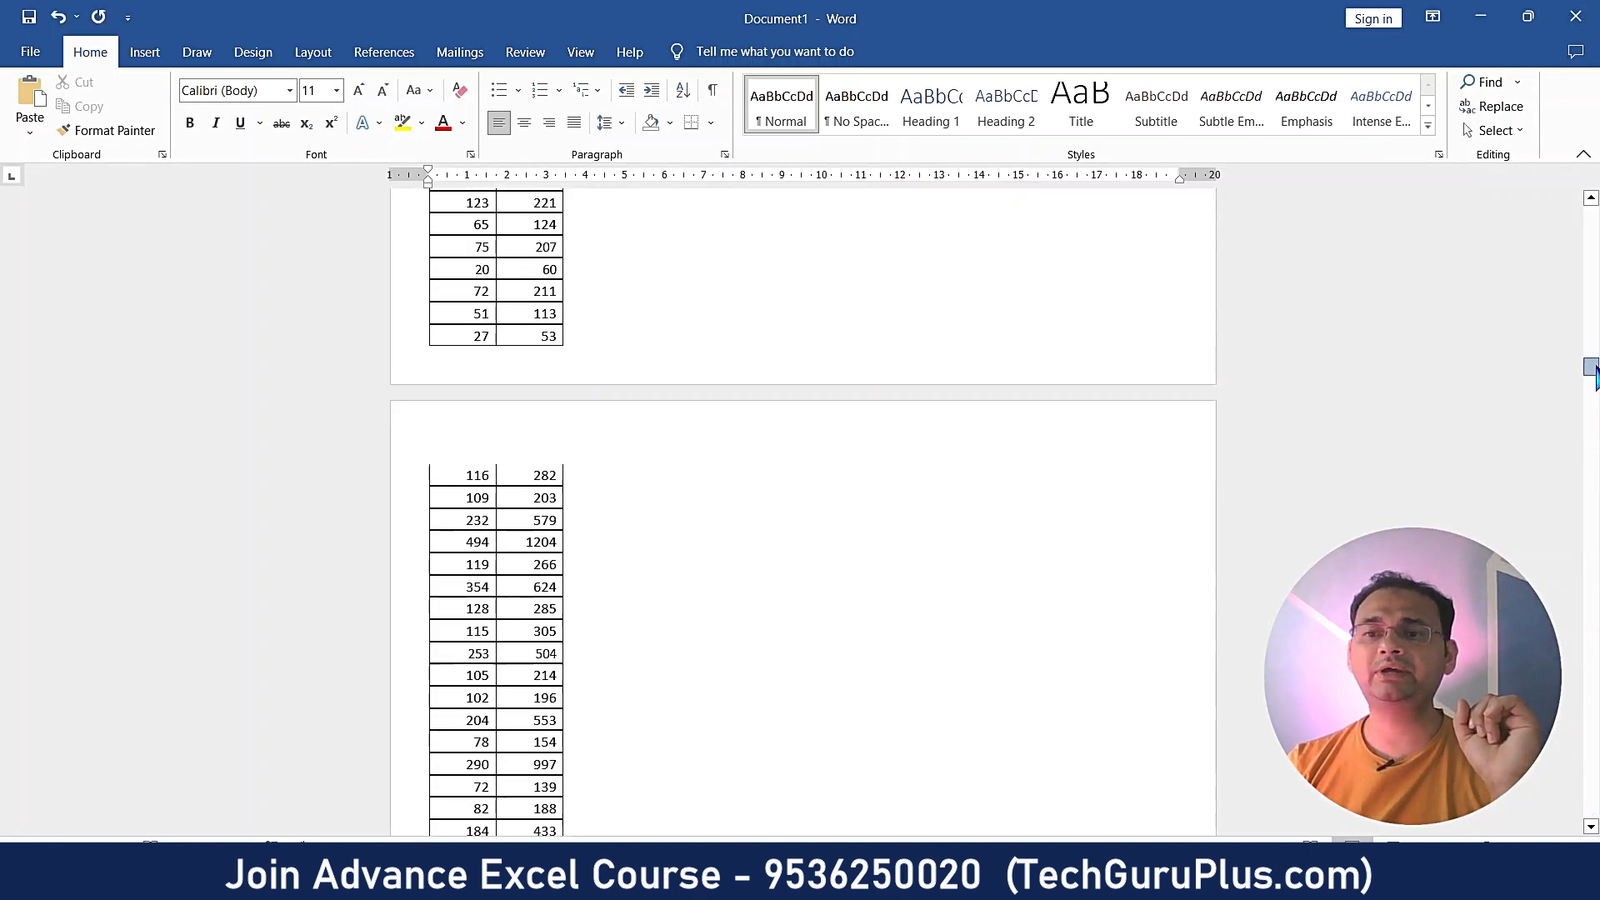
{"action": "key", "text": "ctrl+p"}
{"action": "left_click", "coordinate": [29, 61]}
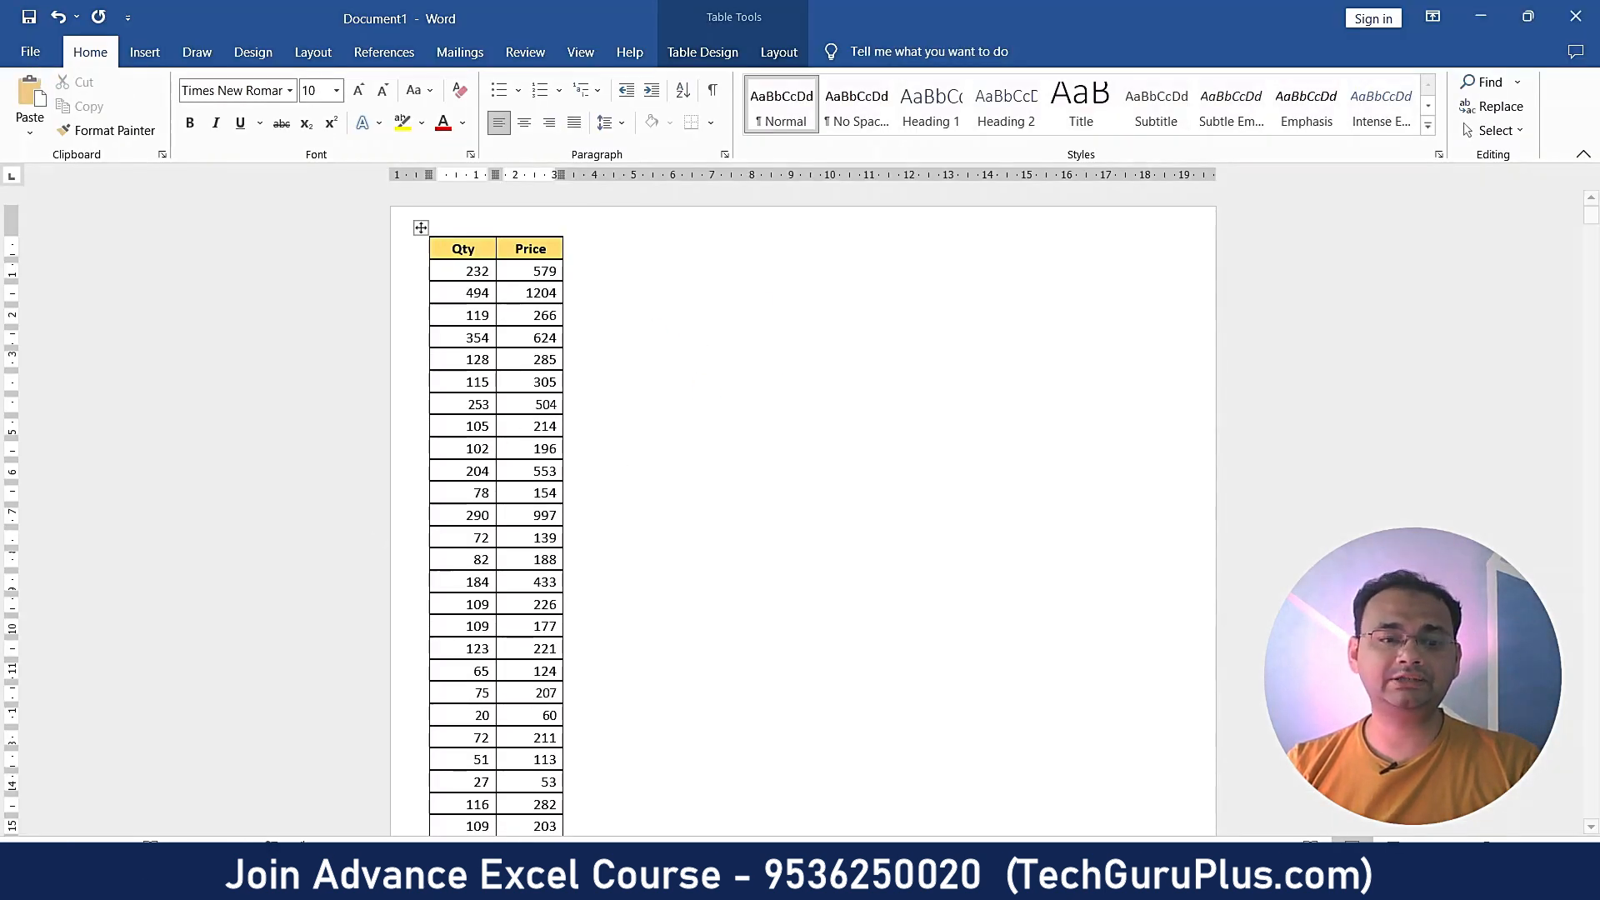
{"action": "mouse_move", "coordinate": [229, 883]}
{"action": "left_click", "coordinate": [238, 821]}
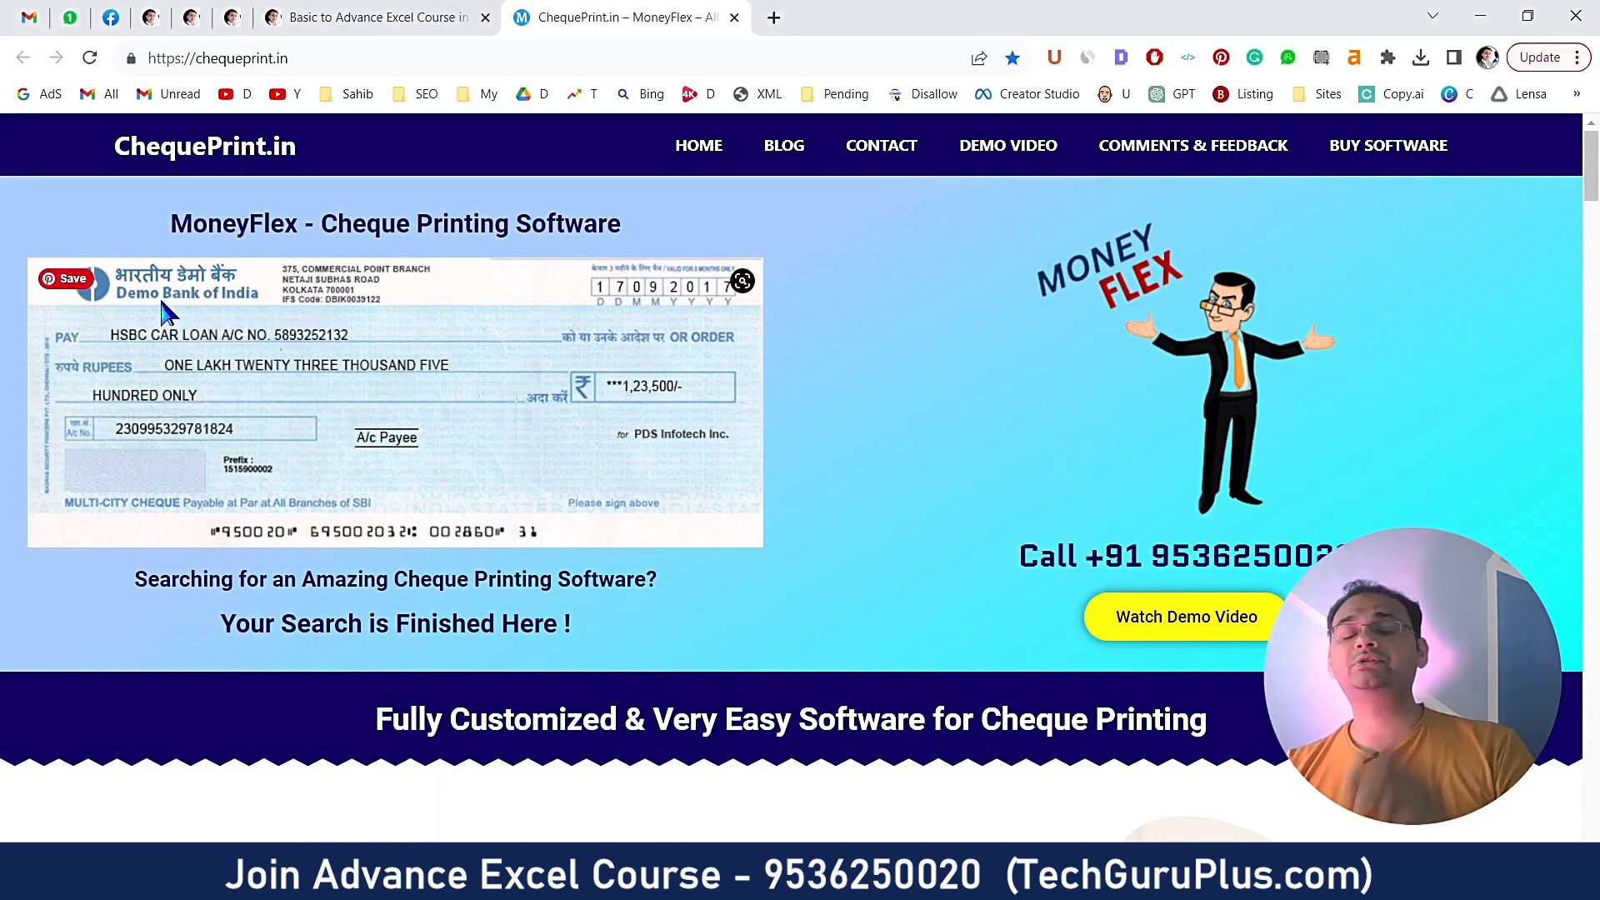
- Scroll around the ChequePrint.in page and mark the chequeprint.in part of its web address
{"action": "scroll", "coordinate": [155, 300], "scroll_direction": "up", "scroll_amount": 2}
{"action": "scroll", "coordinate": [154, 295], "scroll_direction": "up", "scroll_amount": 4}
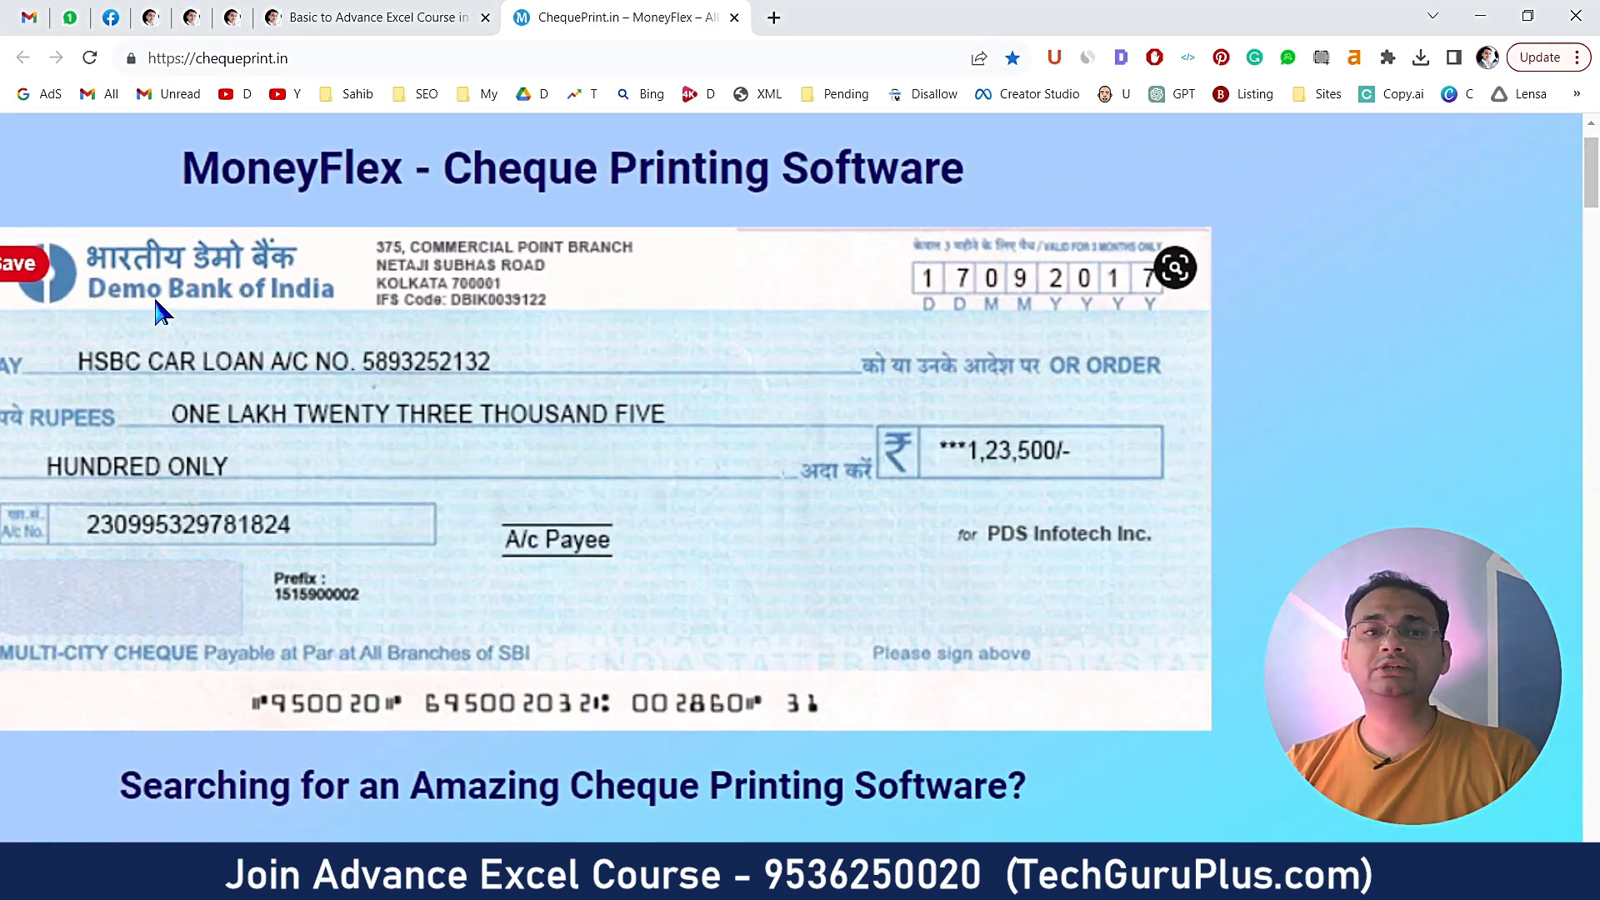
{"action": "scroll", "coordinate": [768, 481], "scroll_direction": "up", "scroll_amount": 1}
{"action": "scroll", "coordinate": [517, 465], "scroll_direction": "down", "scroll_amount": 1}
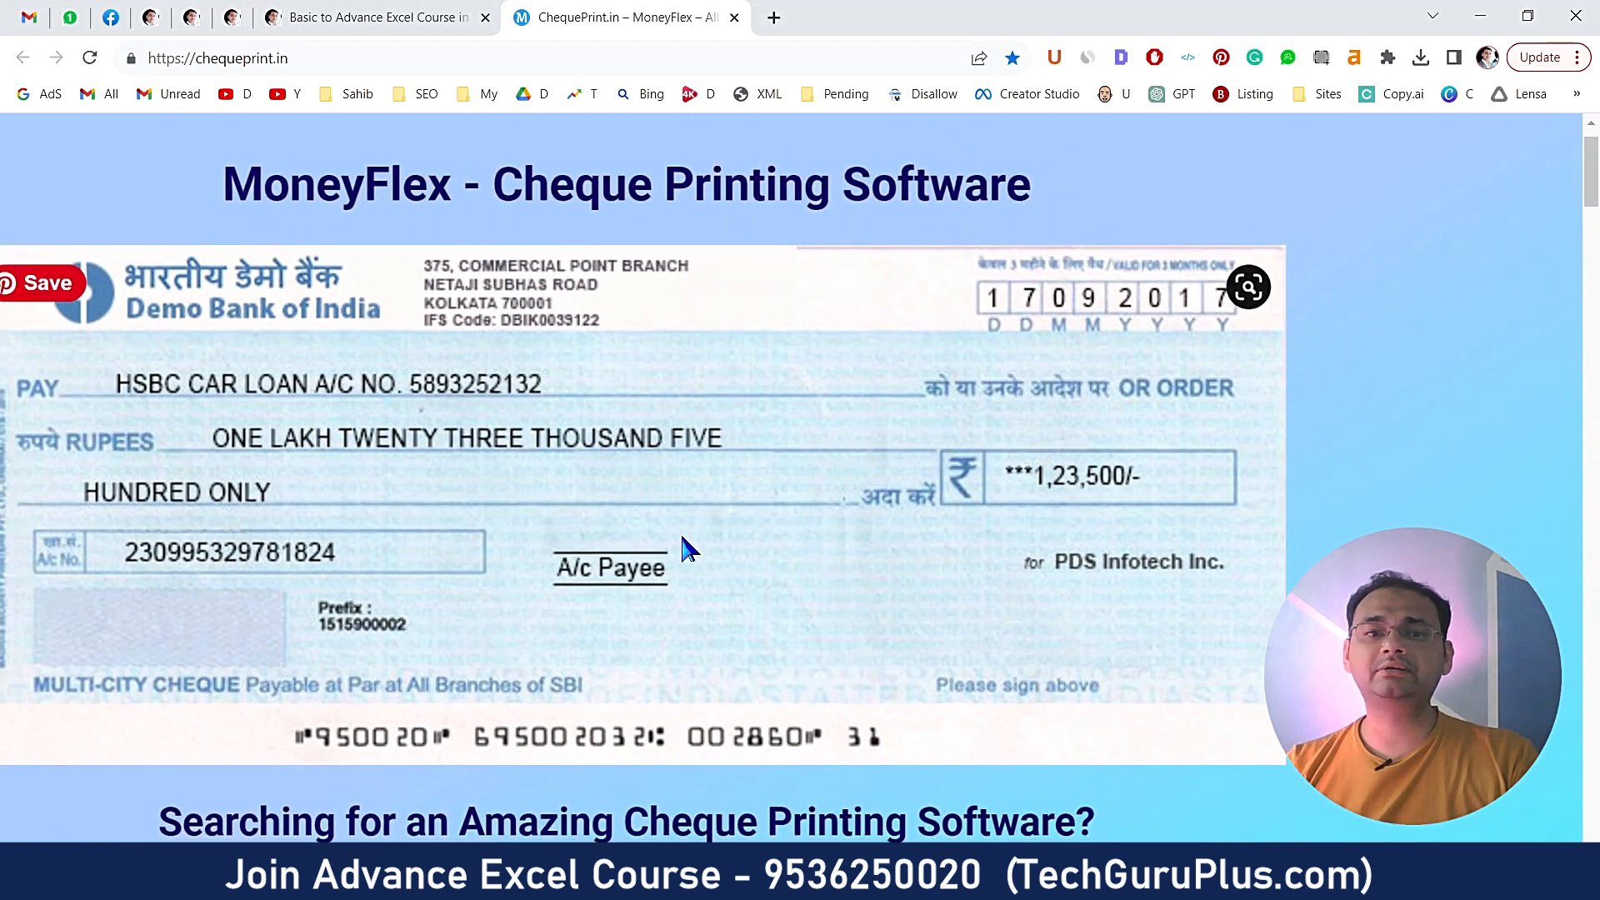
{"action": "scroll", "coordinate": [483, 462], "scroll_direction": "down", "scroll_amount": 3}
{"action": "scroll", "coordinate": [500, 462], "scroll_direction": "up", "scroll_amount": 2}
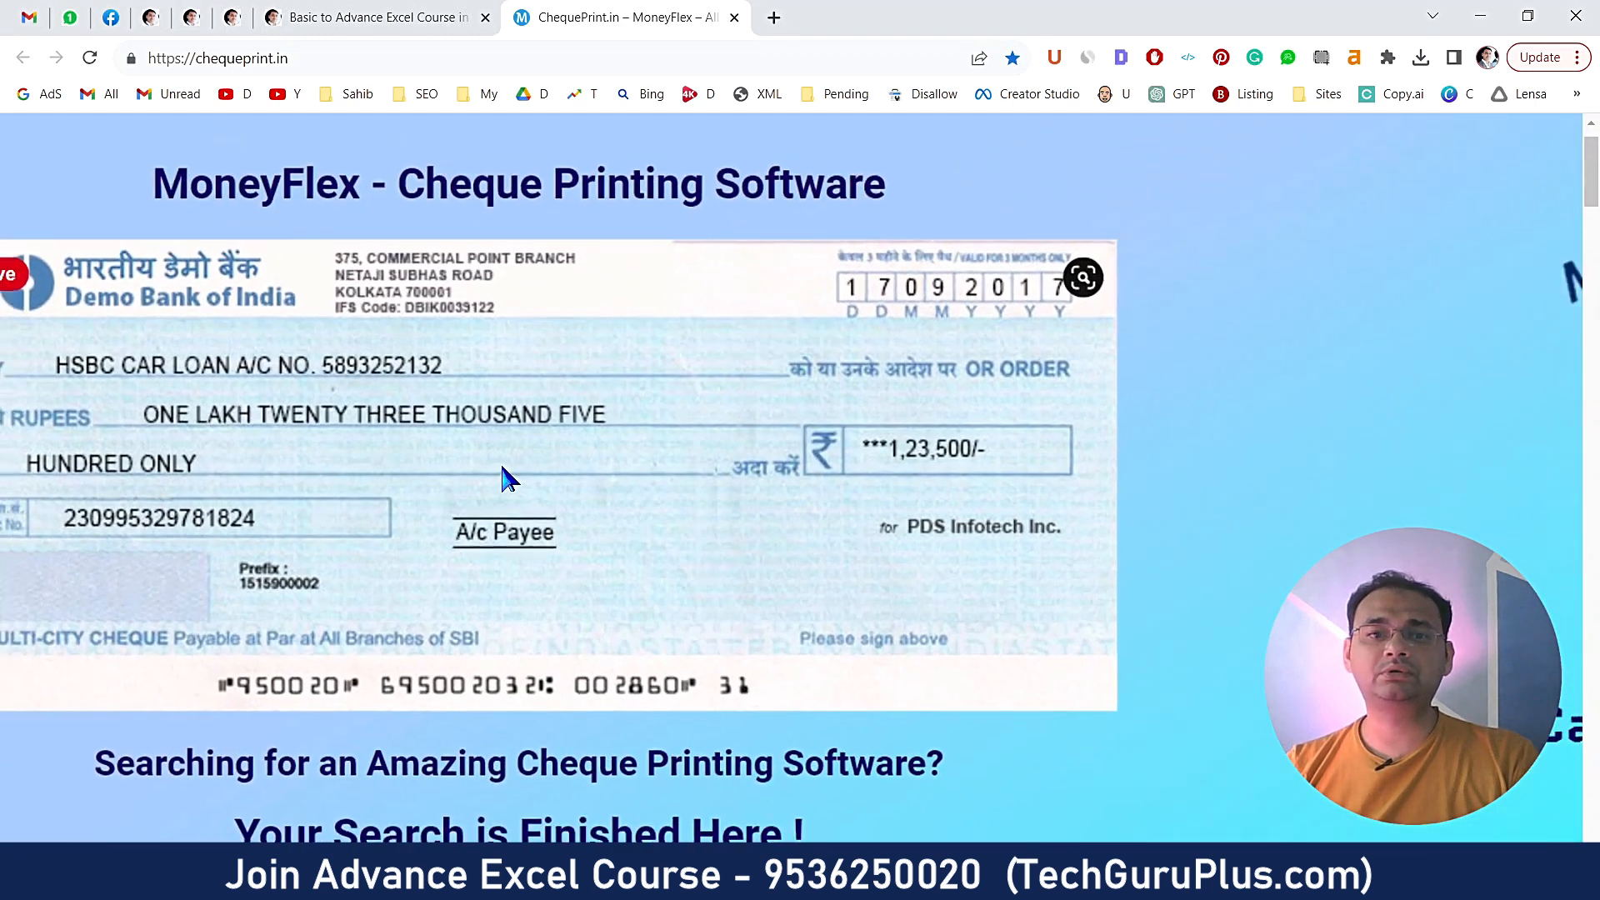
{"action": "scroll", "coordinate": [500, 462], "scroll_direction": "down", "scroll_amount": 2}
{"action": "left_click", "coordinate": [295, 60]}
{"action": "left_click_drag", "start_coordinate": [295, 60], "coordinate": [190, 60]}
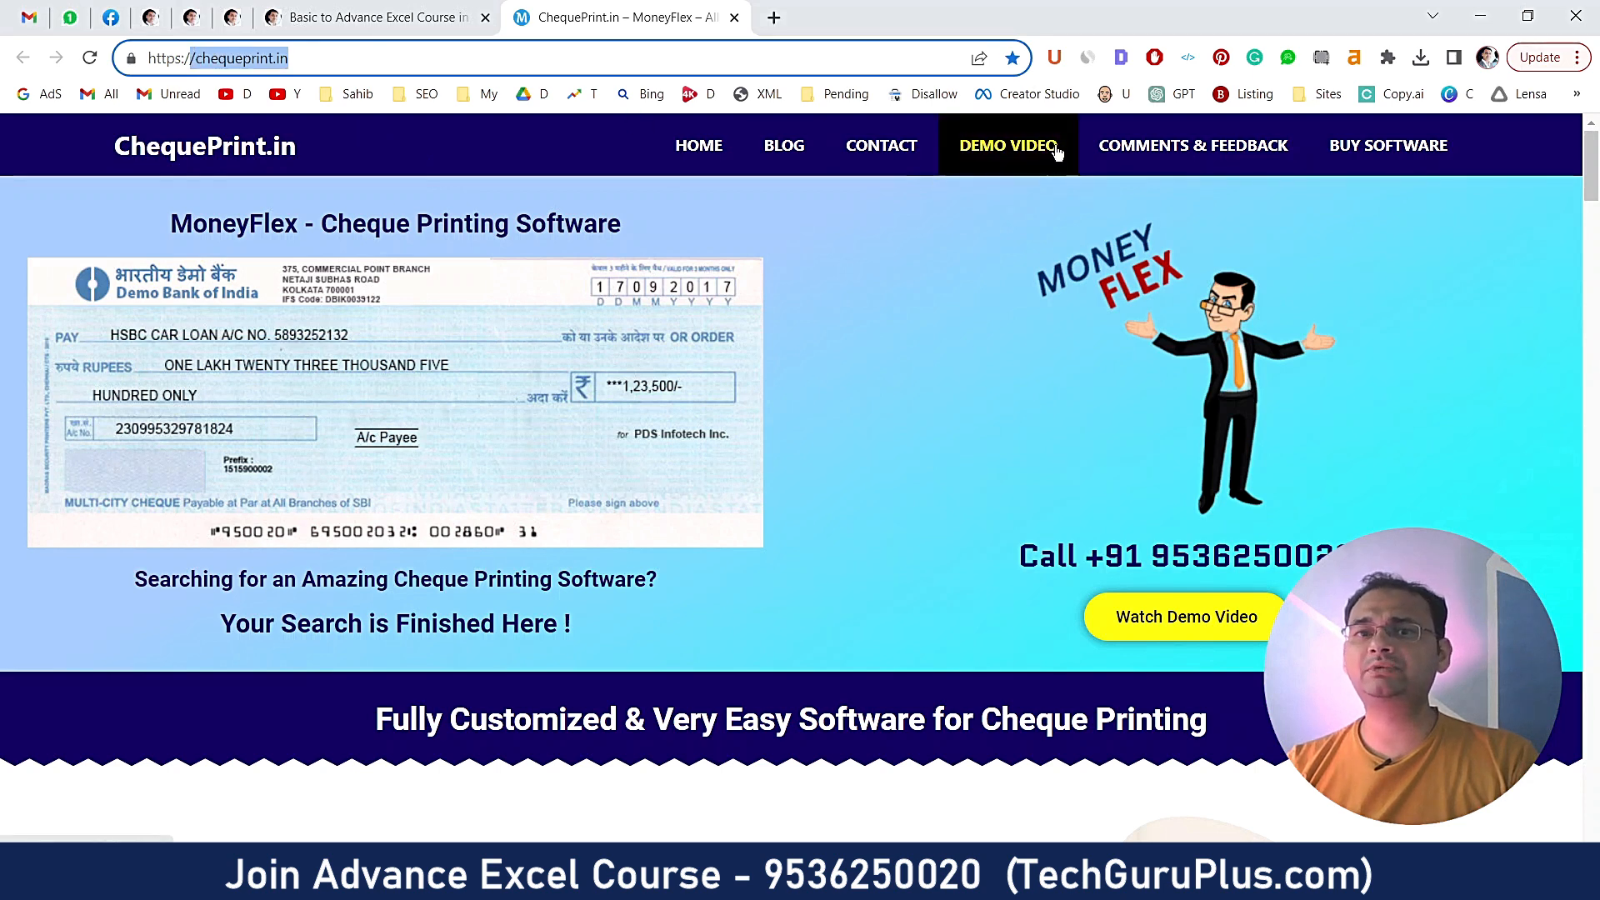
{"action": "left_click", "coordinate": [125, 244]}
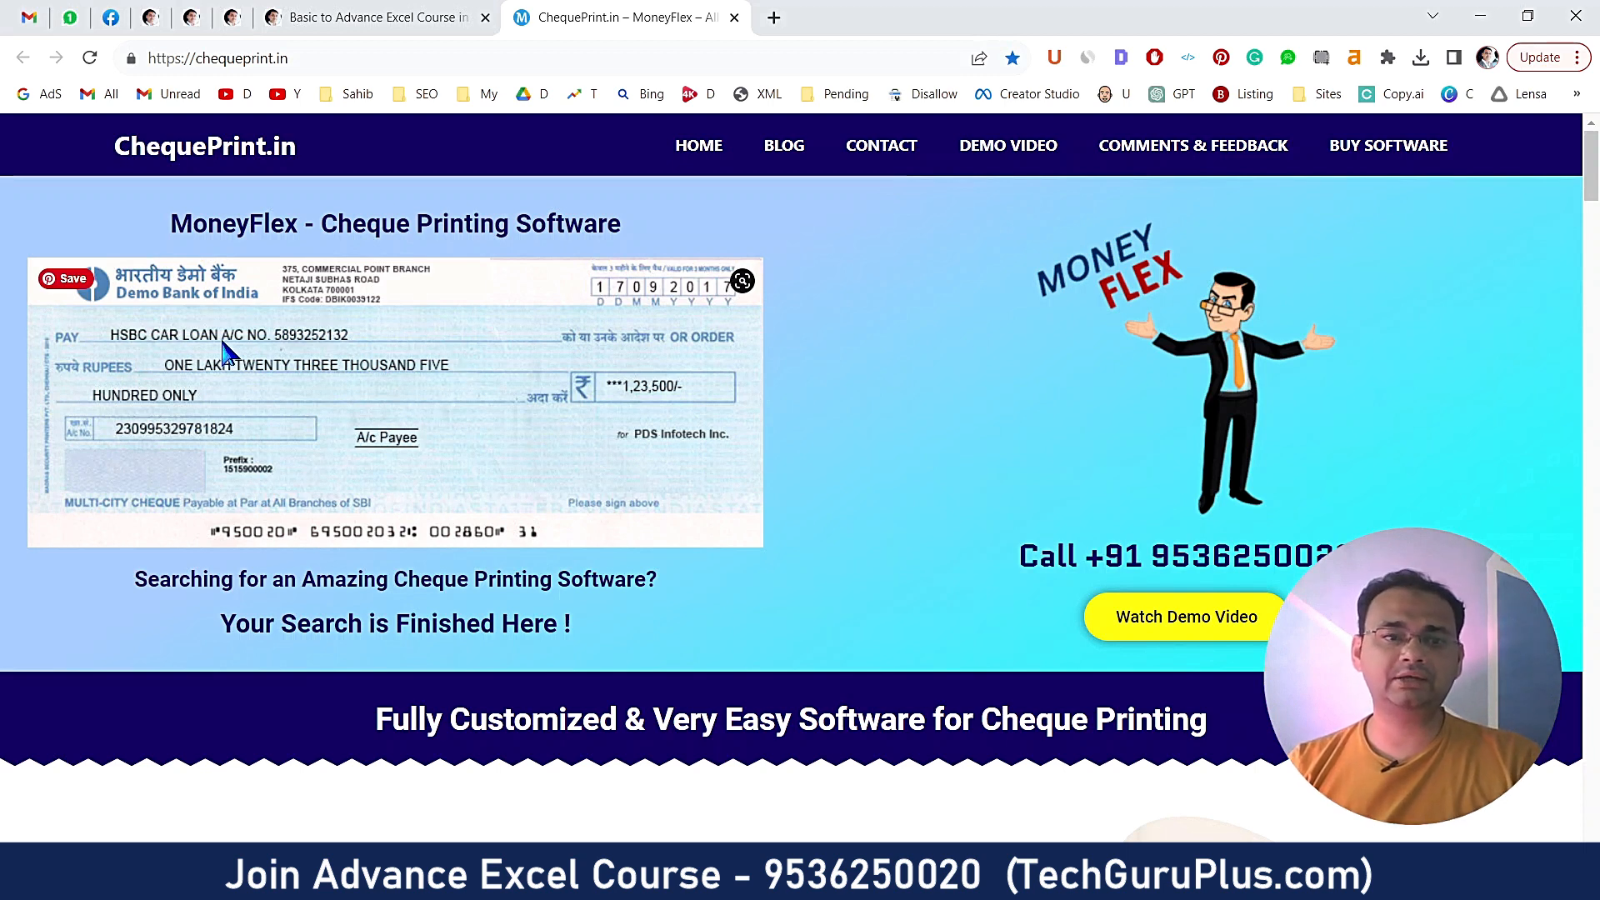
{"action": "scroll", "coordinate": [220, 337], "scroll_direction": "up", "scroll_amount": 5}
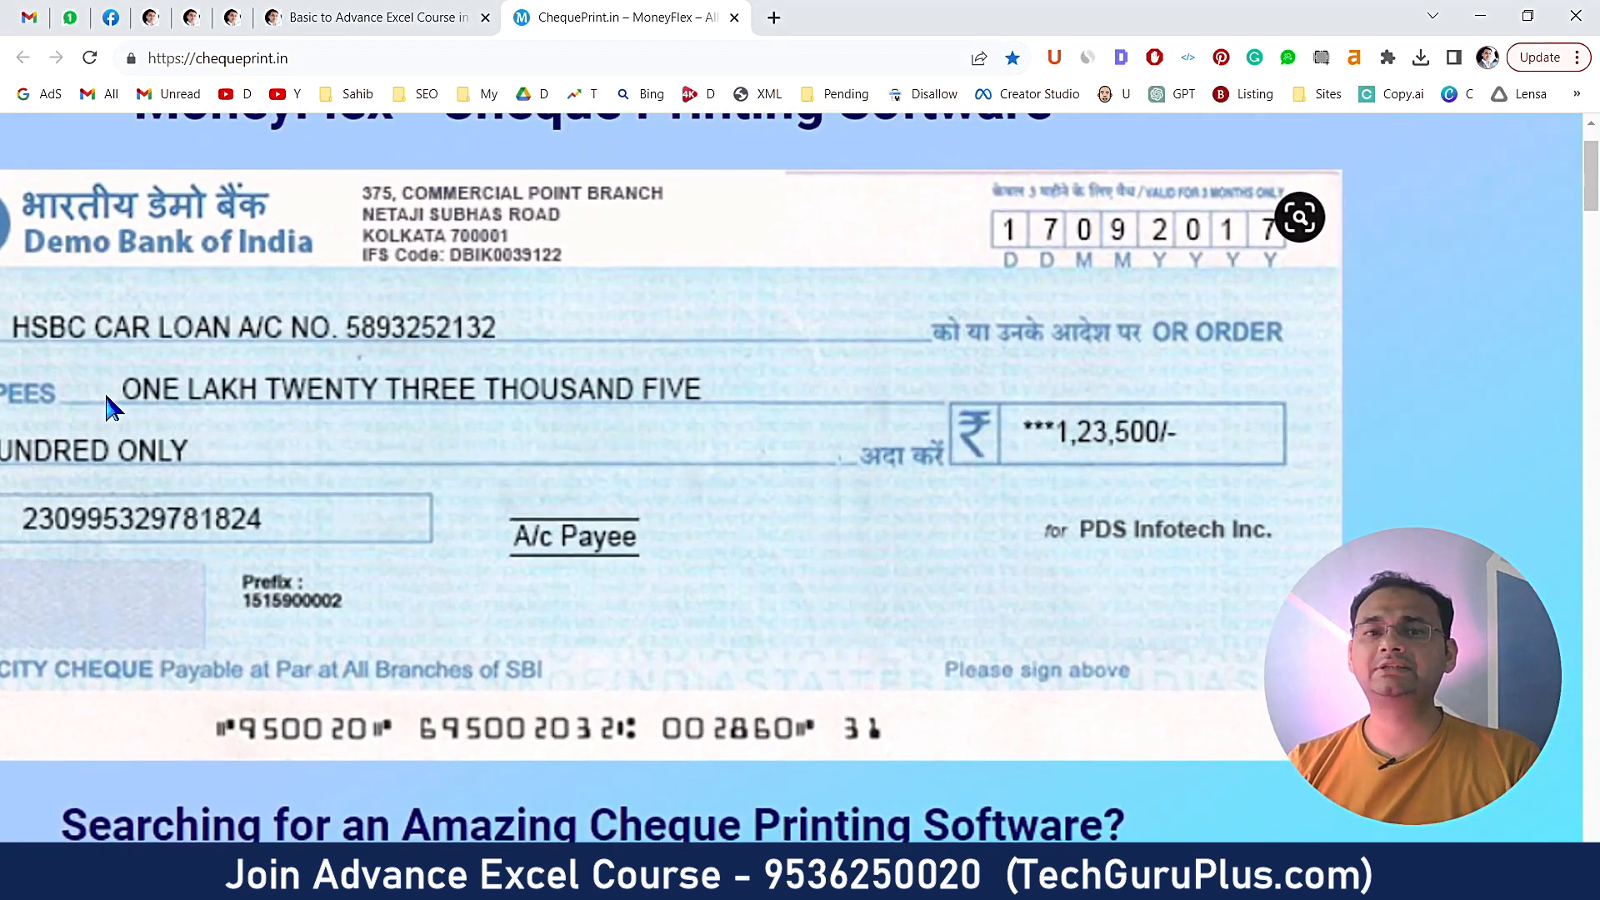
{"action": "scroll", "coordinate": [106, 397], "scroll_direction": "down", "scroll_amount": 4}
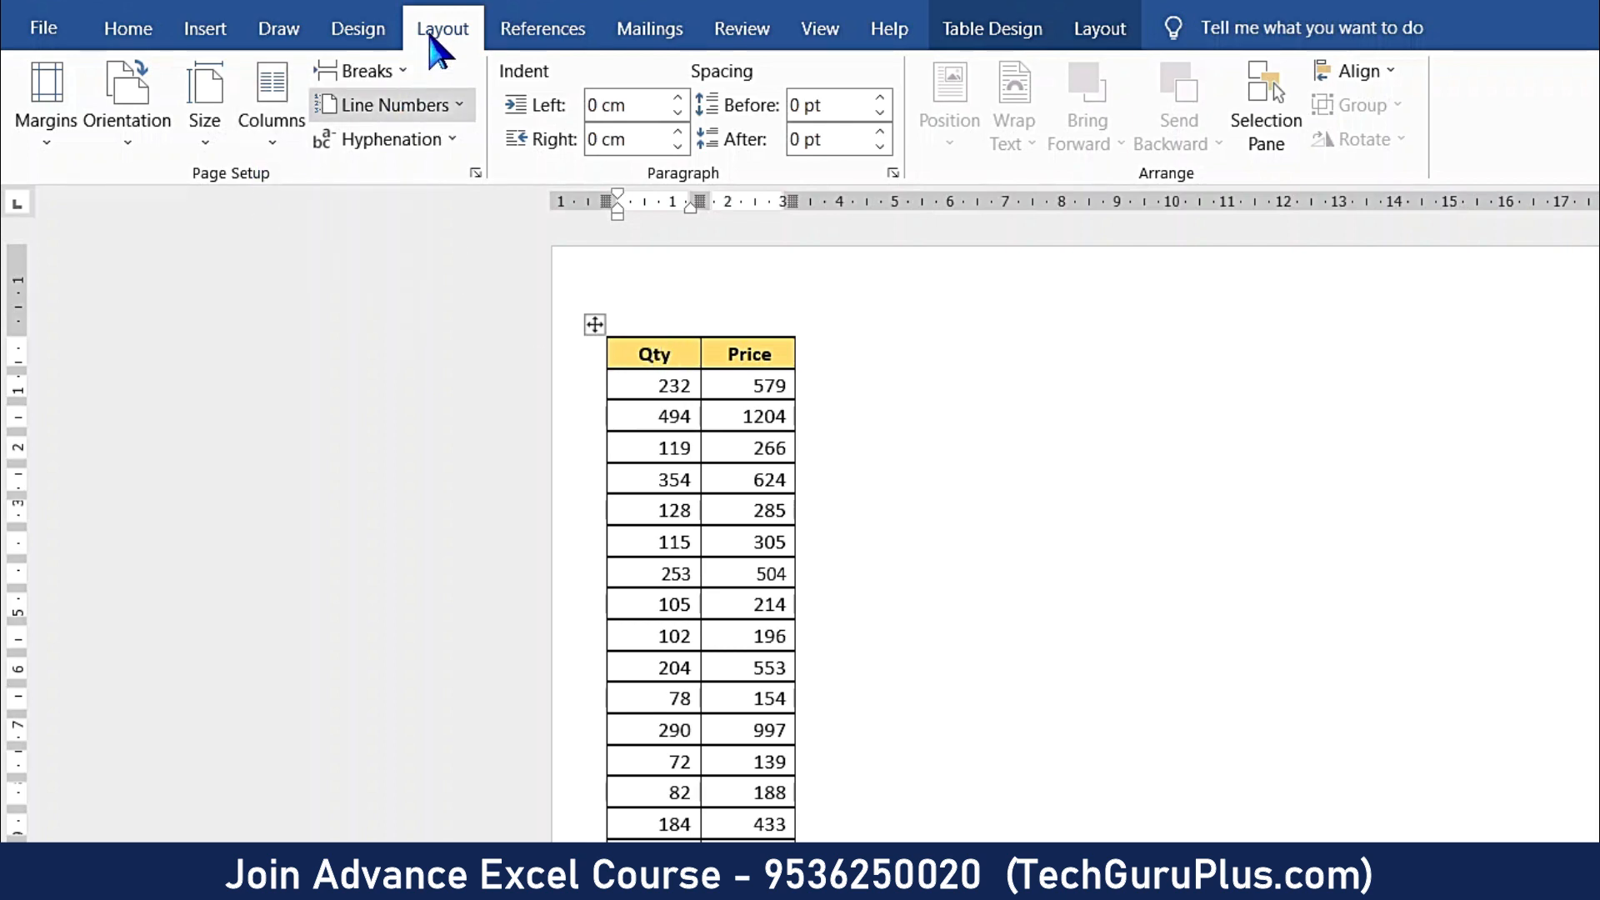
- Set the document's page layout to three columns
{"action": "left_click", "coordinate": [284, 148]}
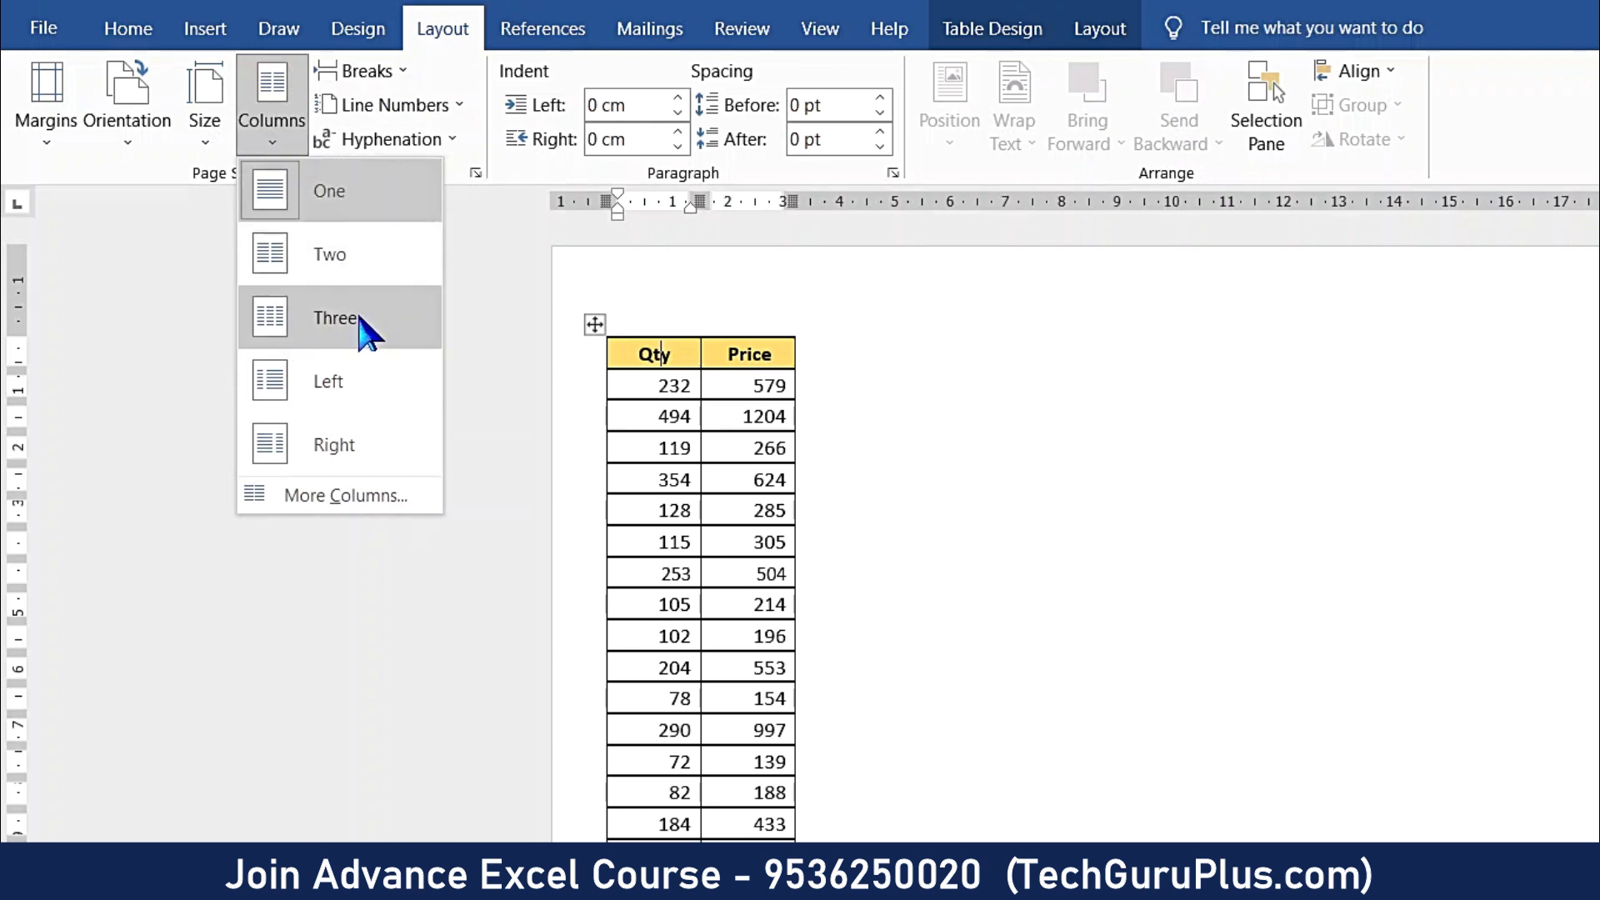
{"action": "left_click", "coordinate": [363, 332]}
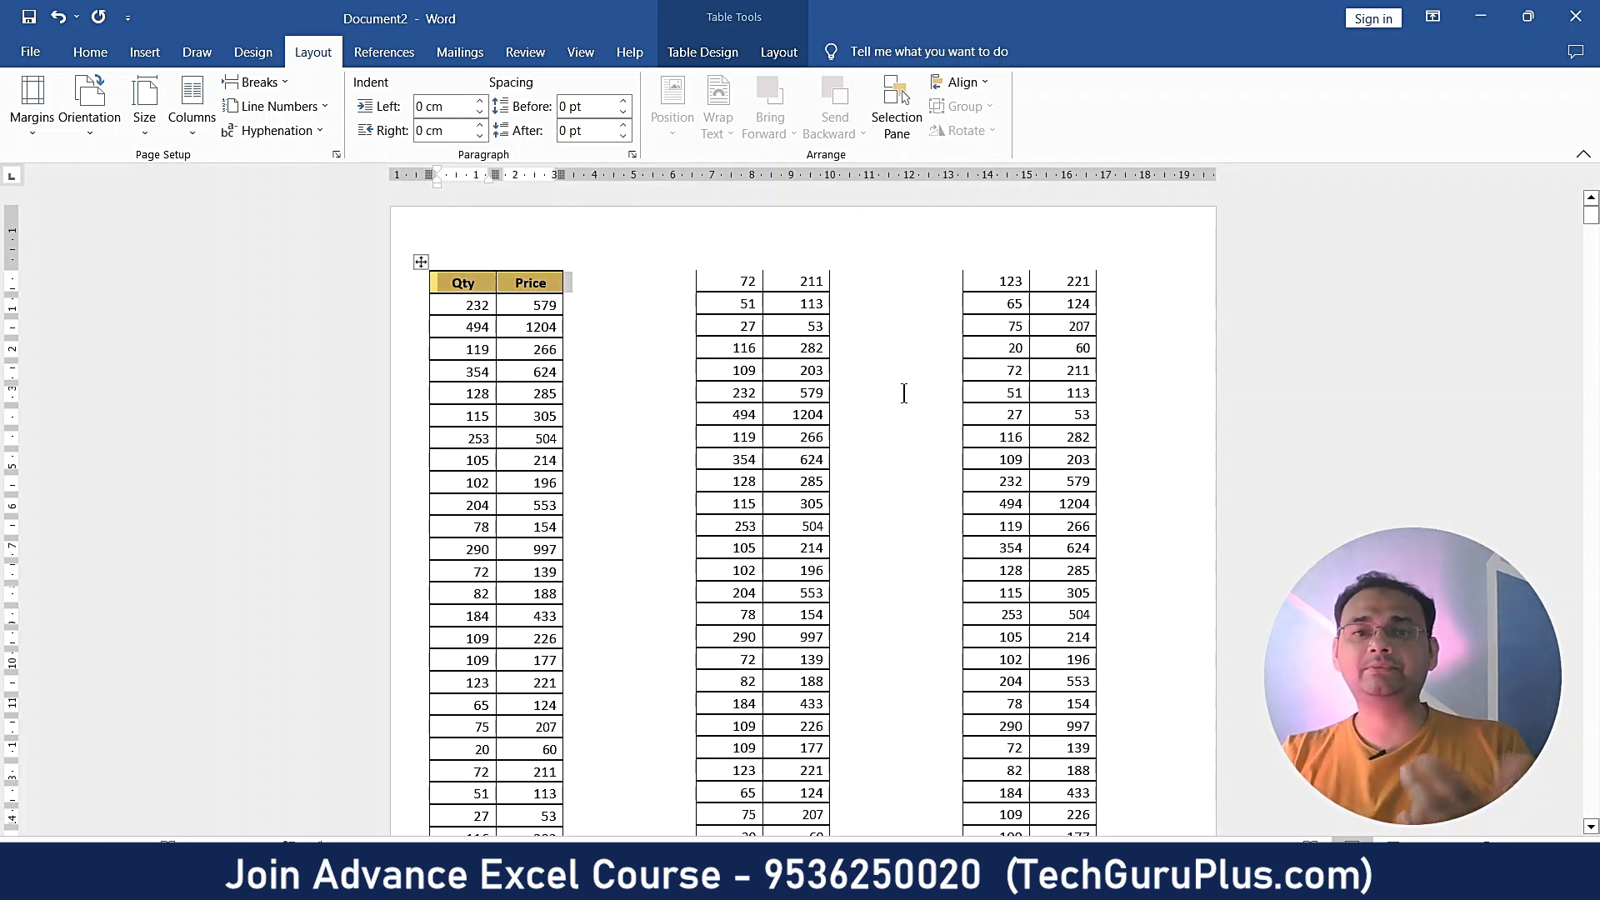
- Set the page columns to four in More Columns, applied to the whole document
{"action": "left_click", "coordinate": [183, 133]}
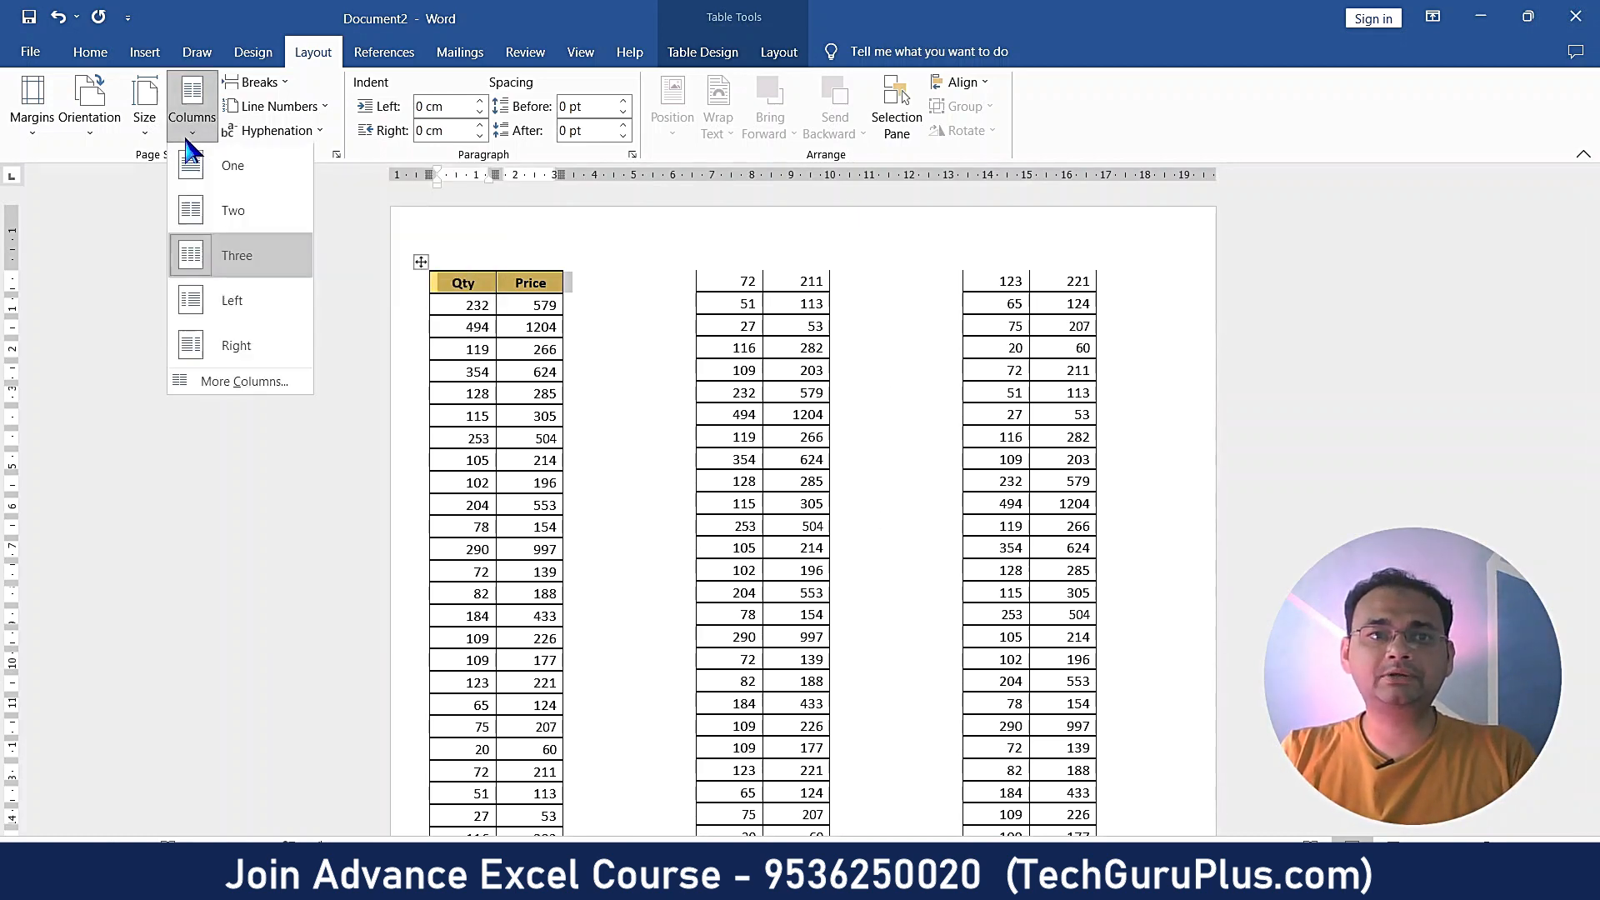
{"action": "left_click", "coordinate": [219, 385]}
{"action": "type", "text": "4"}
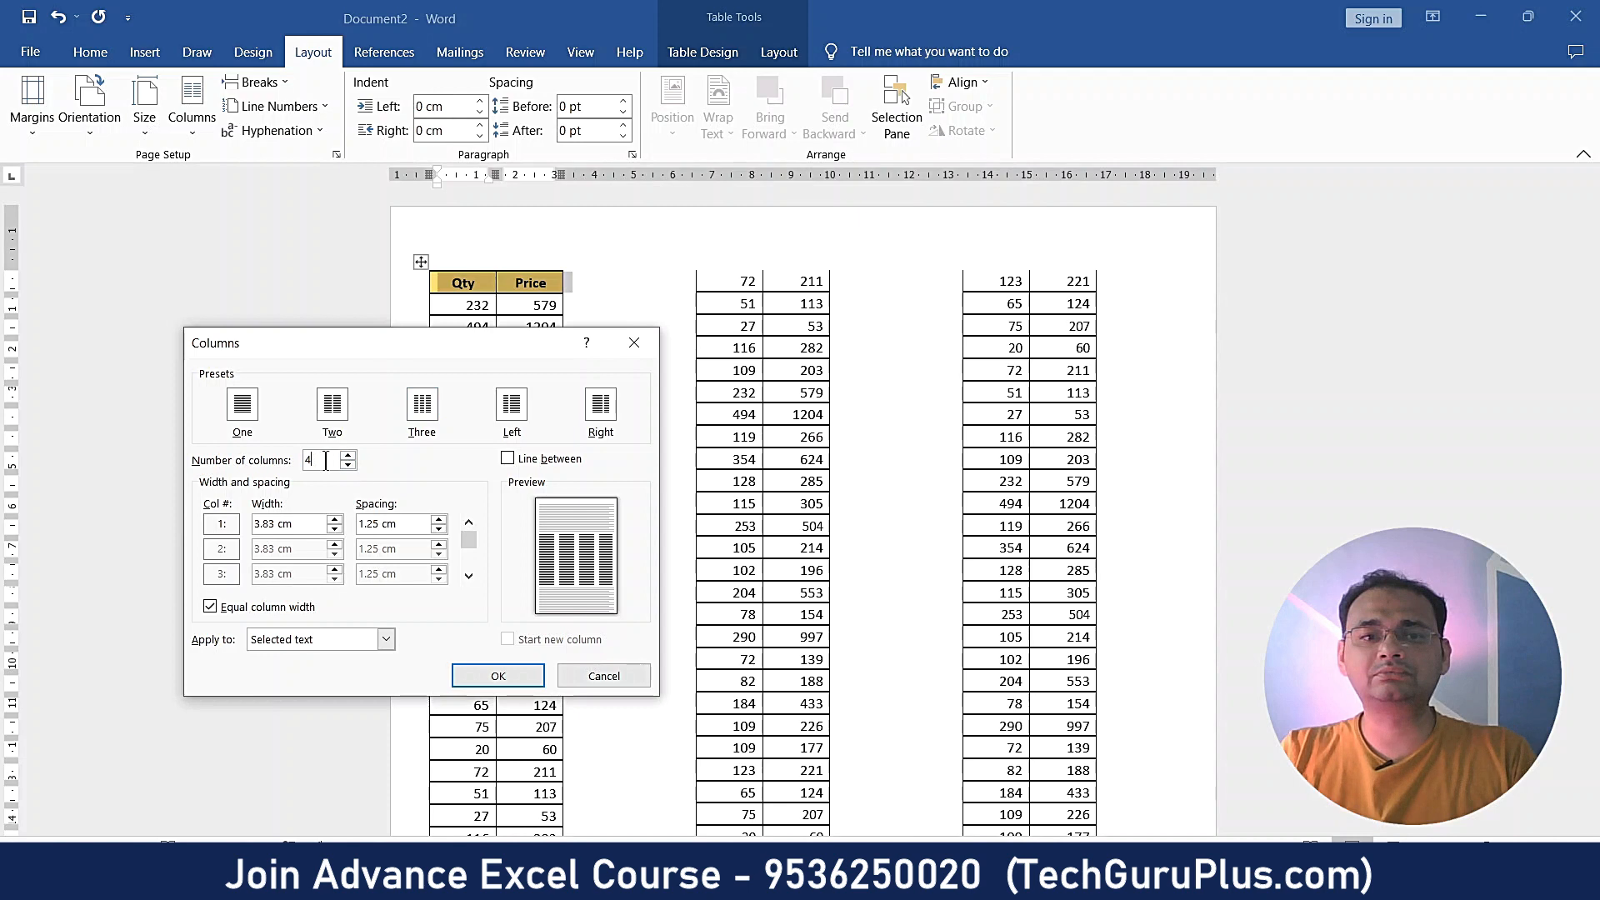
{"action": "left_click", "coordinate": [474, 676]}
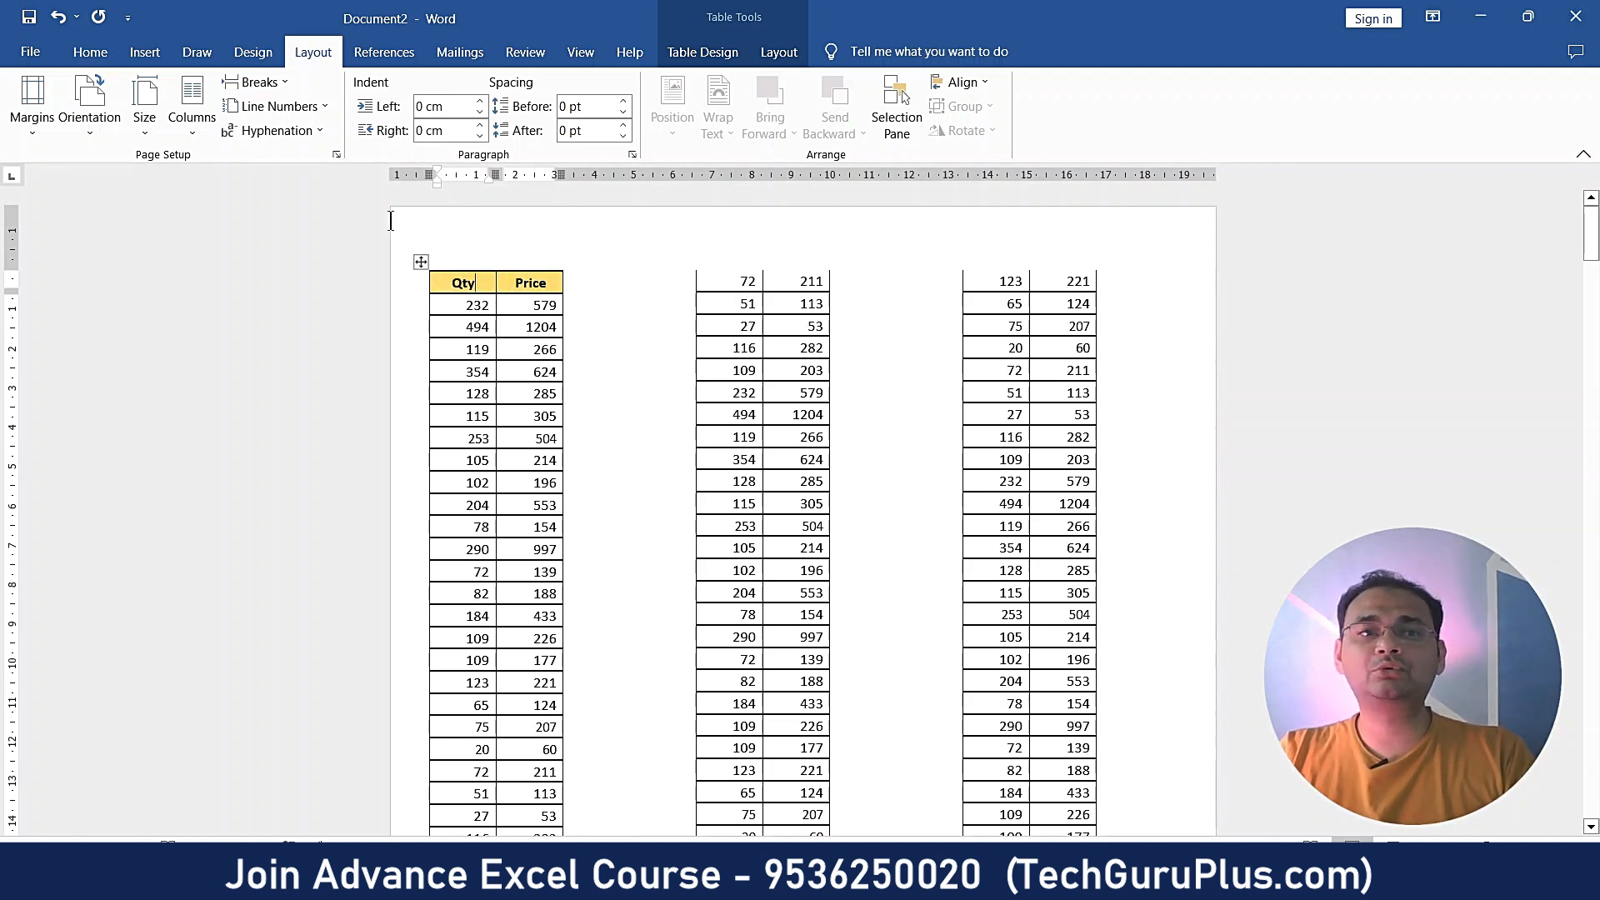
{"action": "left_click", "coordinate": [191, 109]}
{"action": "left_click", "coordinate": [230, 386]}
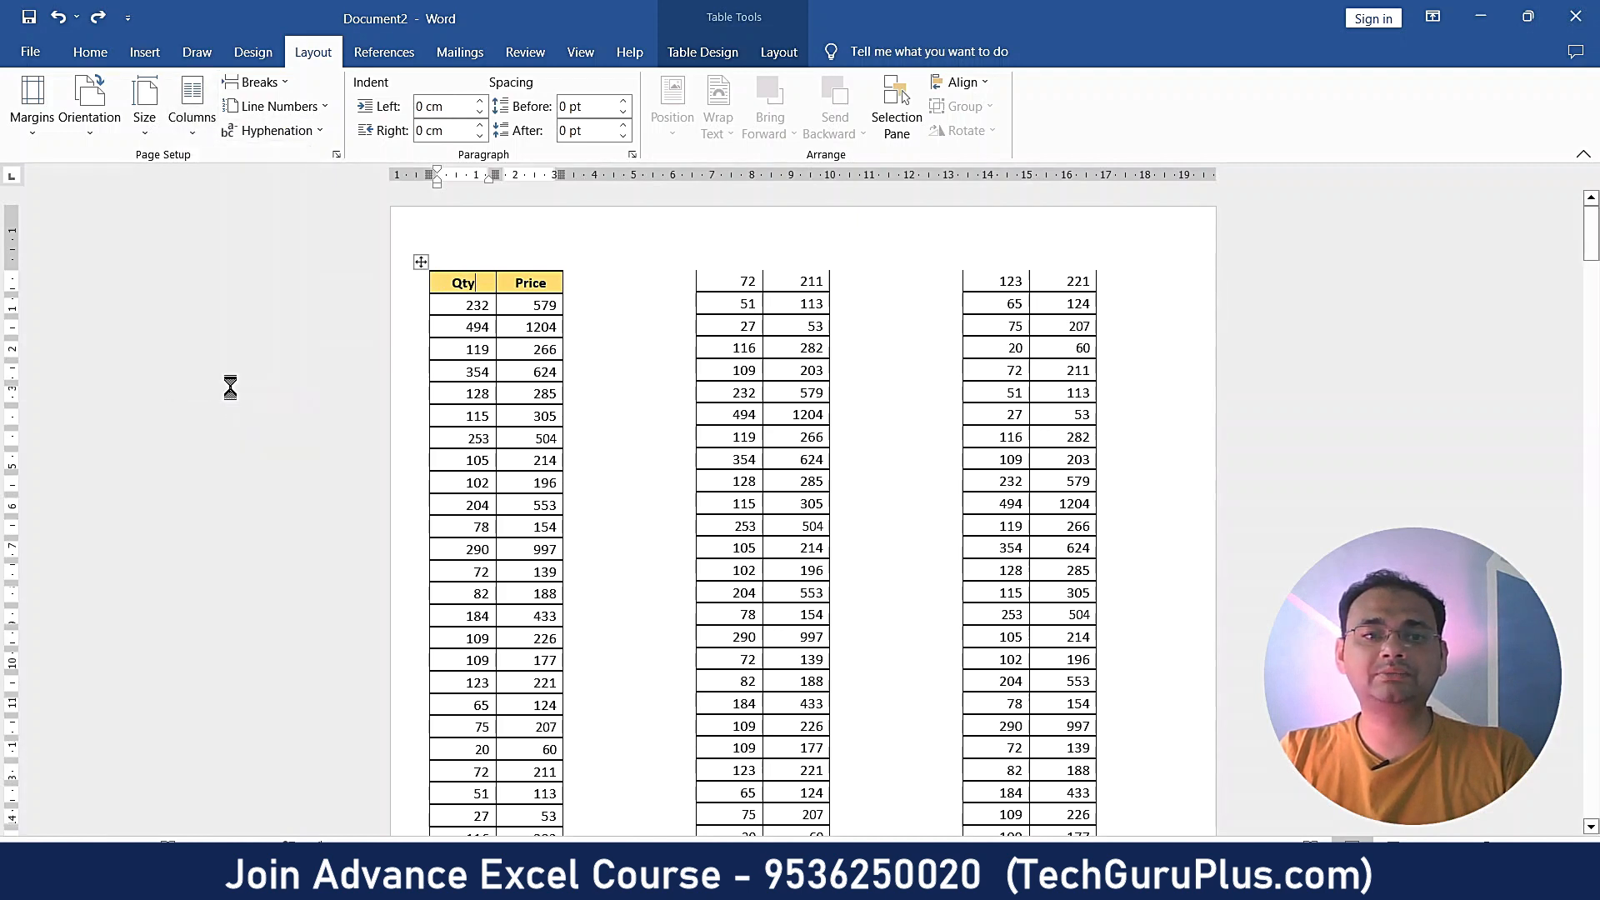
{"action": "left_click", "coordinate": [347, 455]}
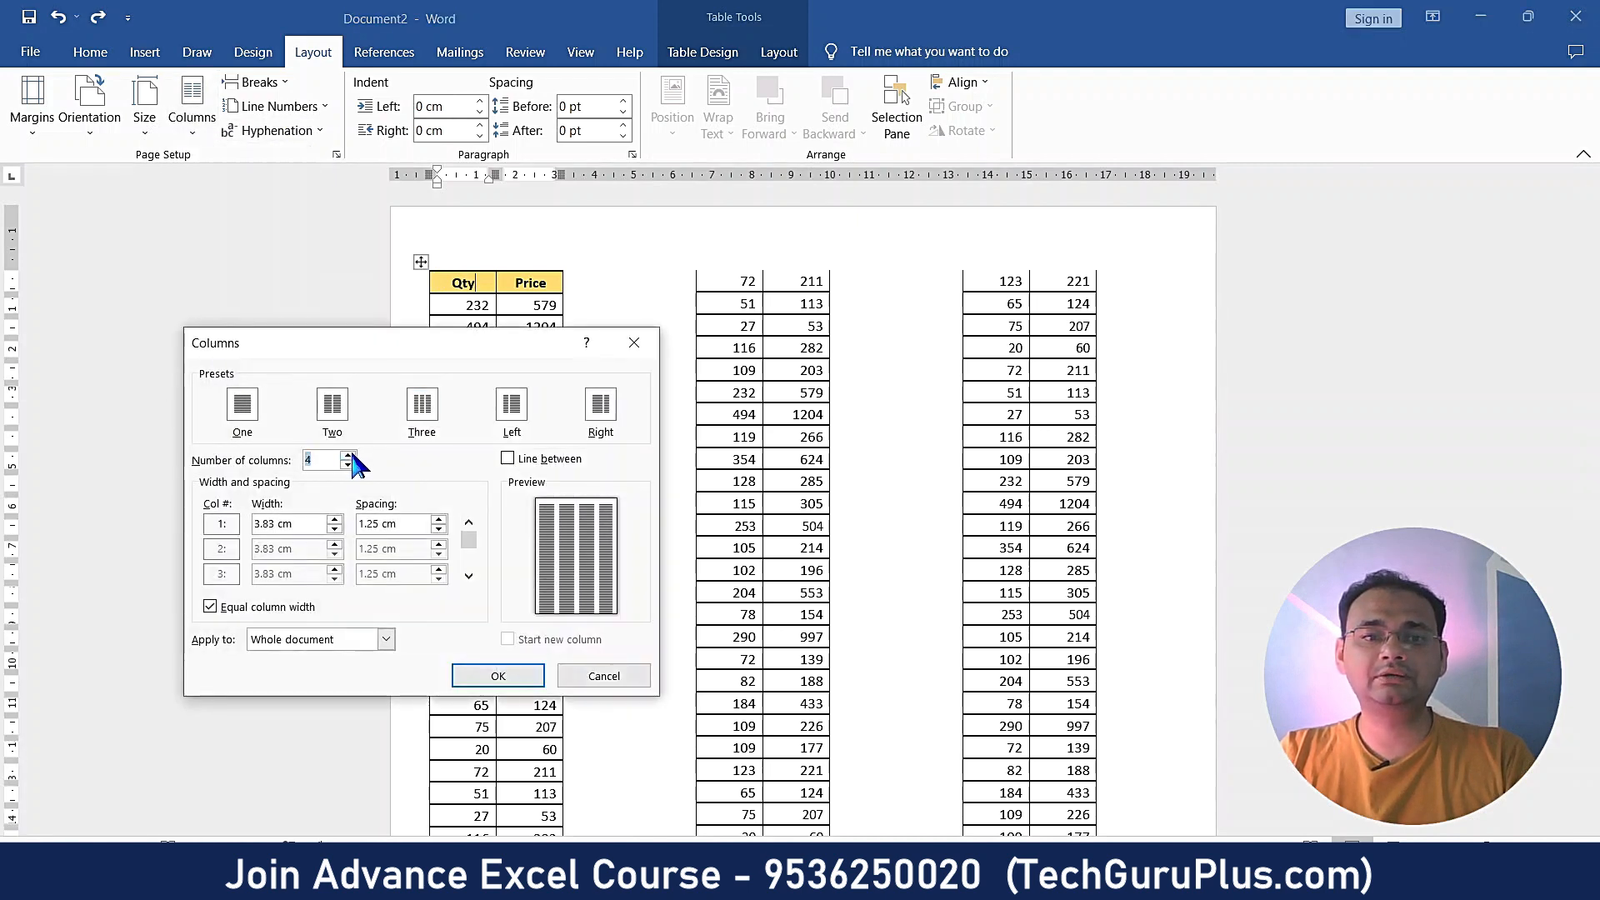
{"action": "left_click", "coordinate": [482, 676]}
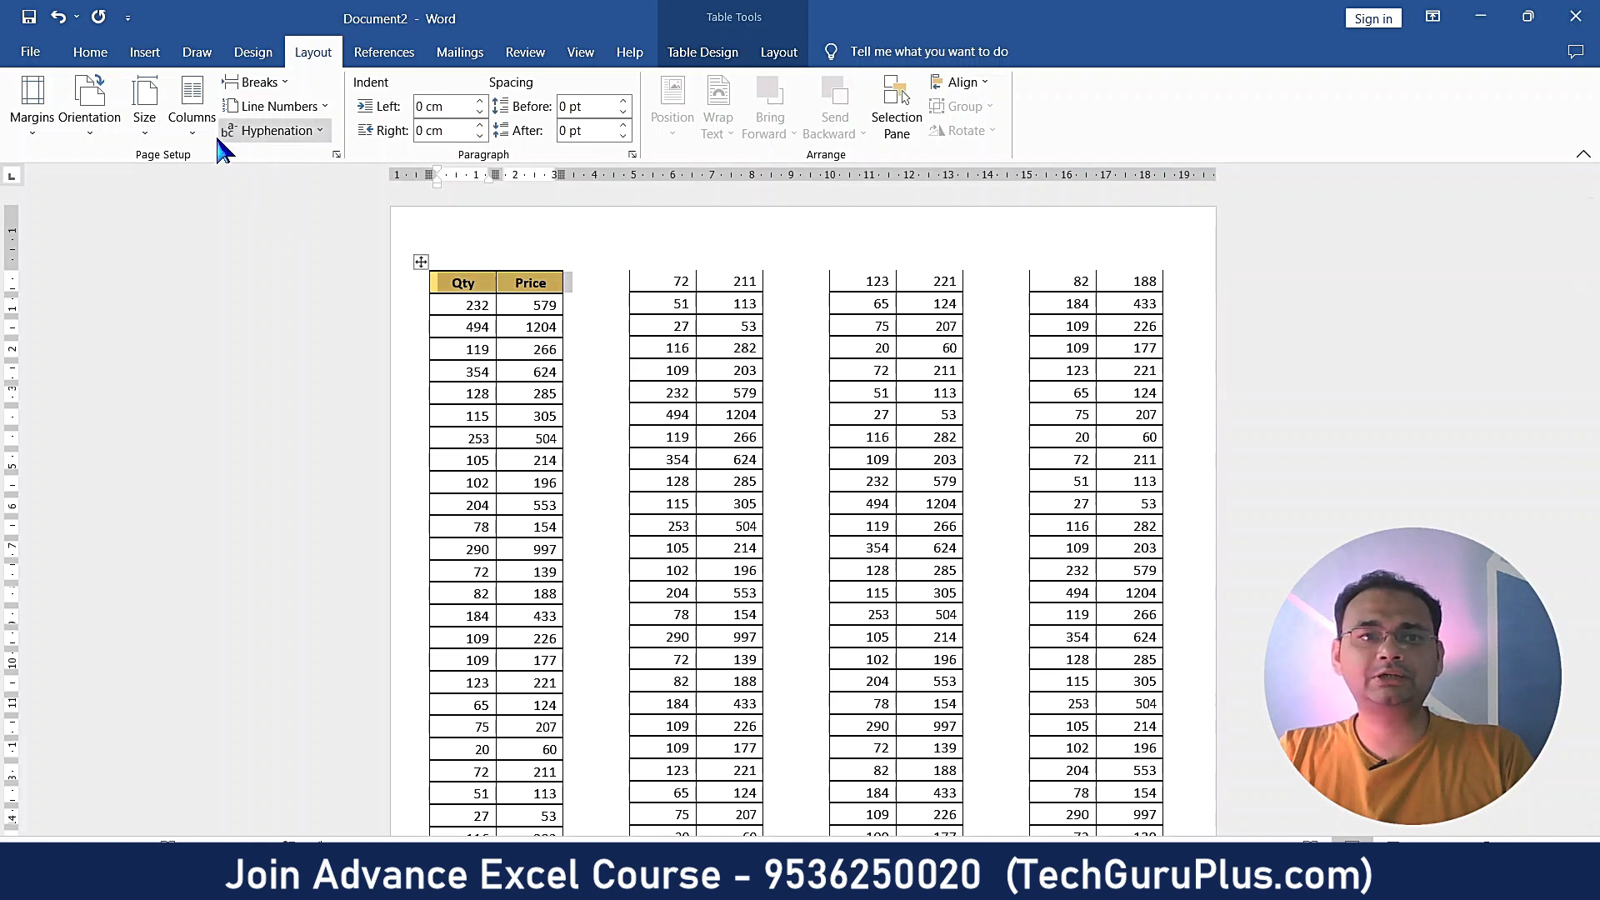
- Raise the column count to five and apply it, leaving the header row deselected
{"action": "left_click", "coordinate": [185, 145]}
{"action": "left_click", "coordinate": [254, 381]}
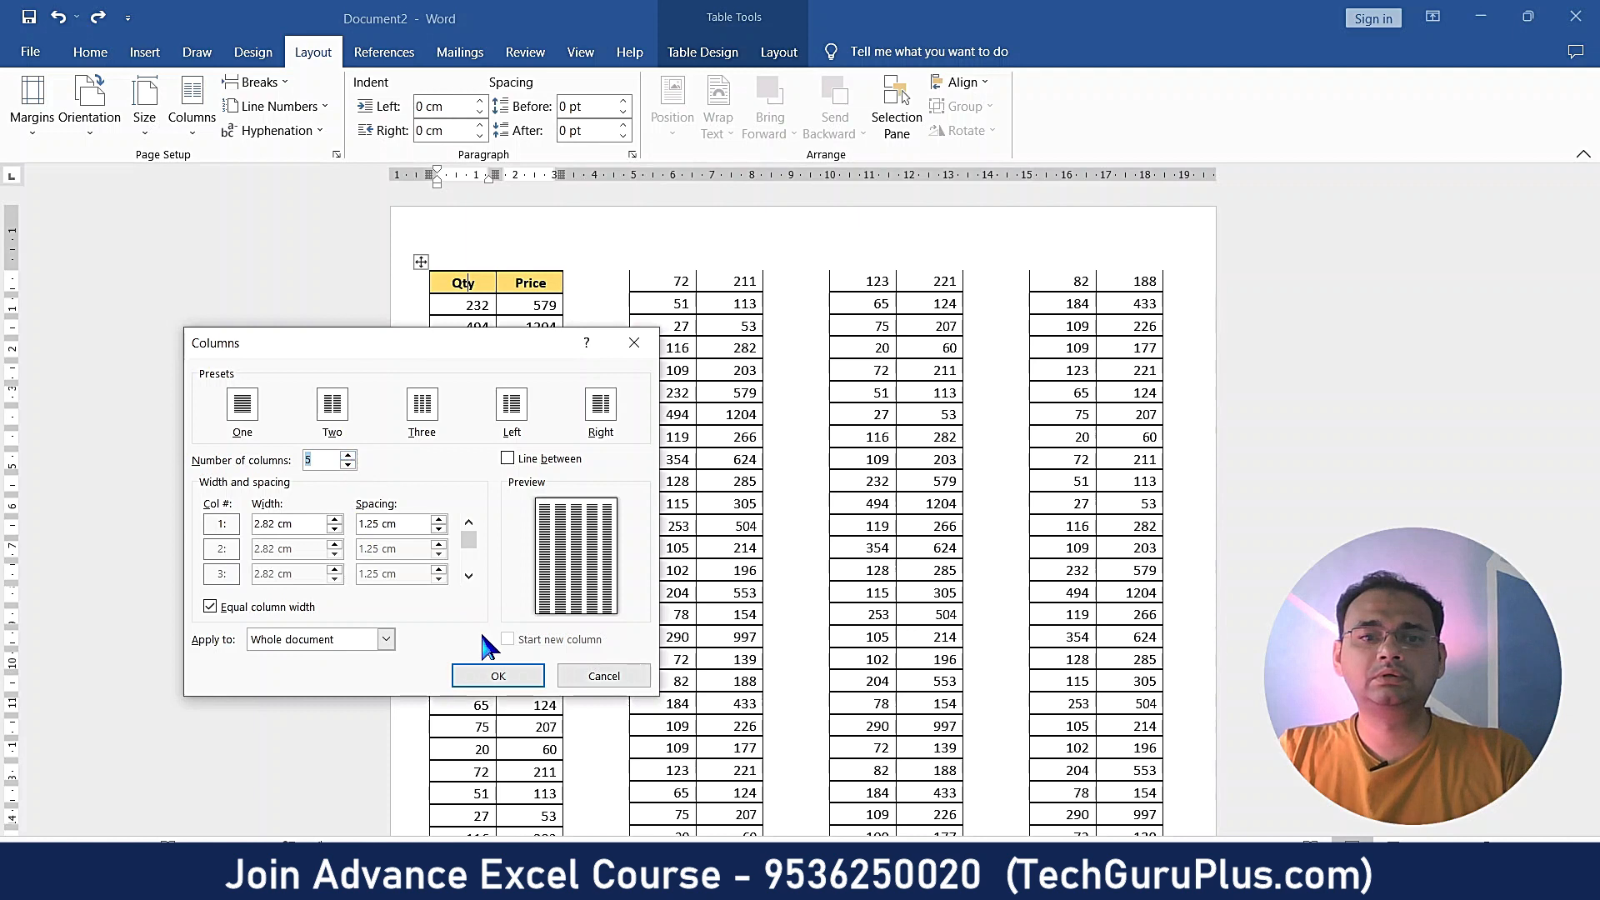
{"action": "left_click", "coordinate": [484, 673]}
{"action": "left_click", "coordinate": [498, 529]}
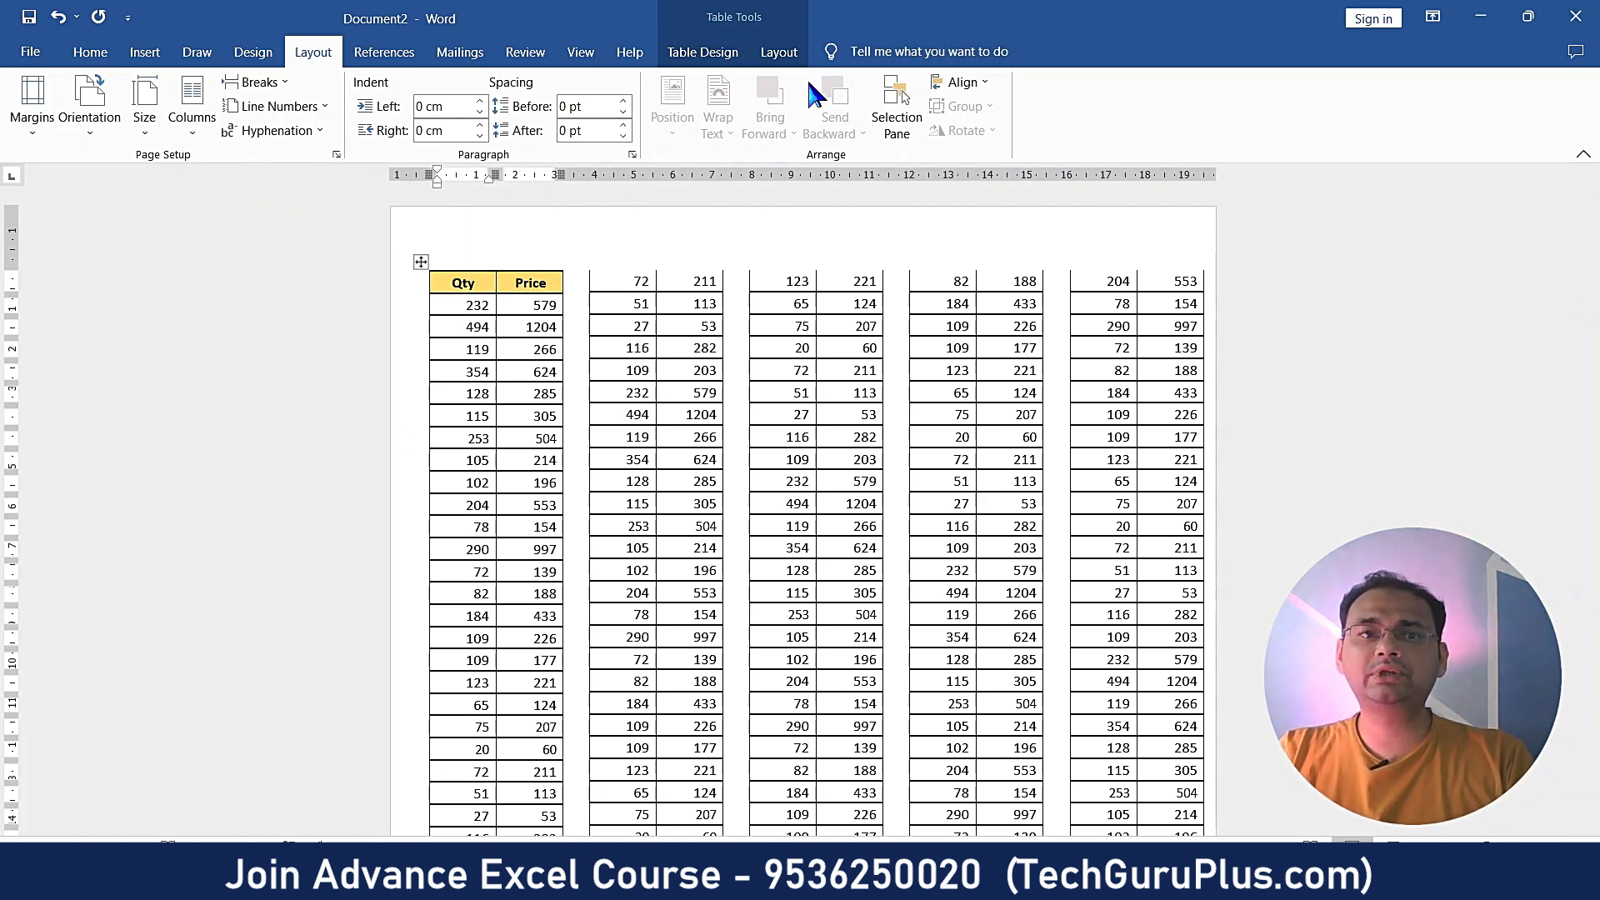
- Turn on Repeat Header Rows for the yellow Qty/Price header and scroll through the four pages
{"action": "left_click", "coordinate": [779, 53]}
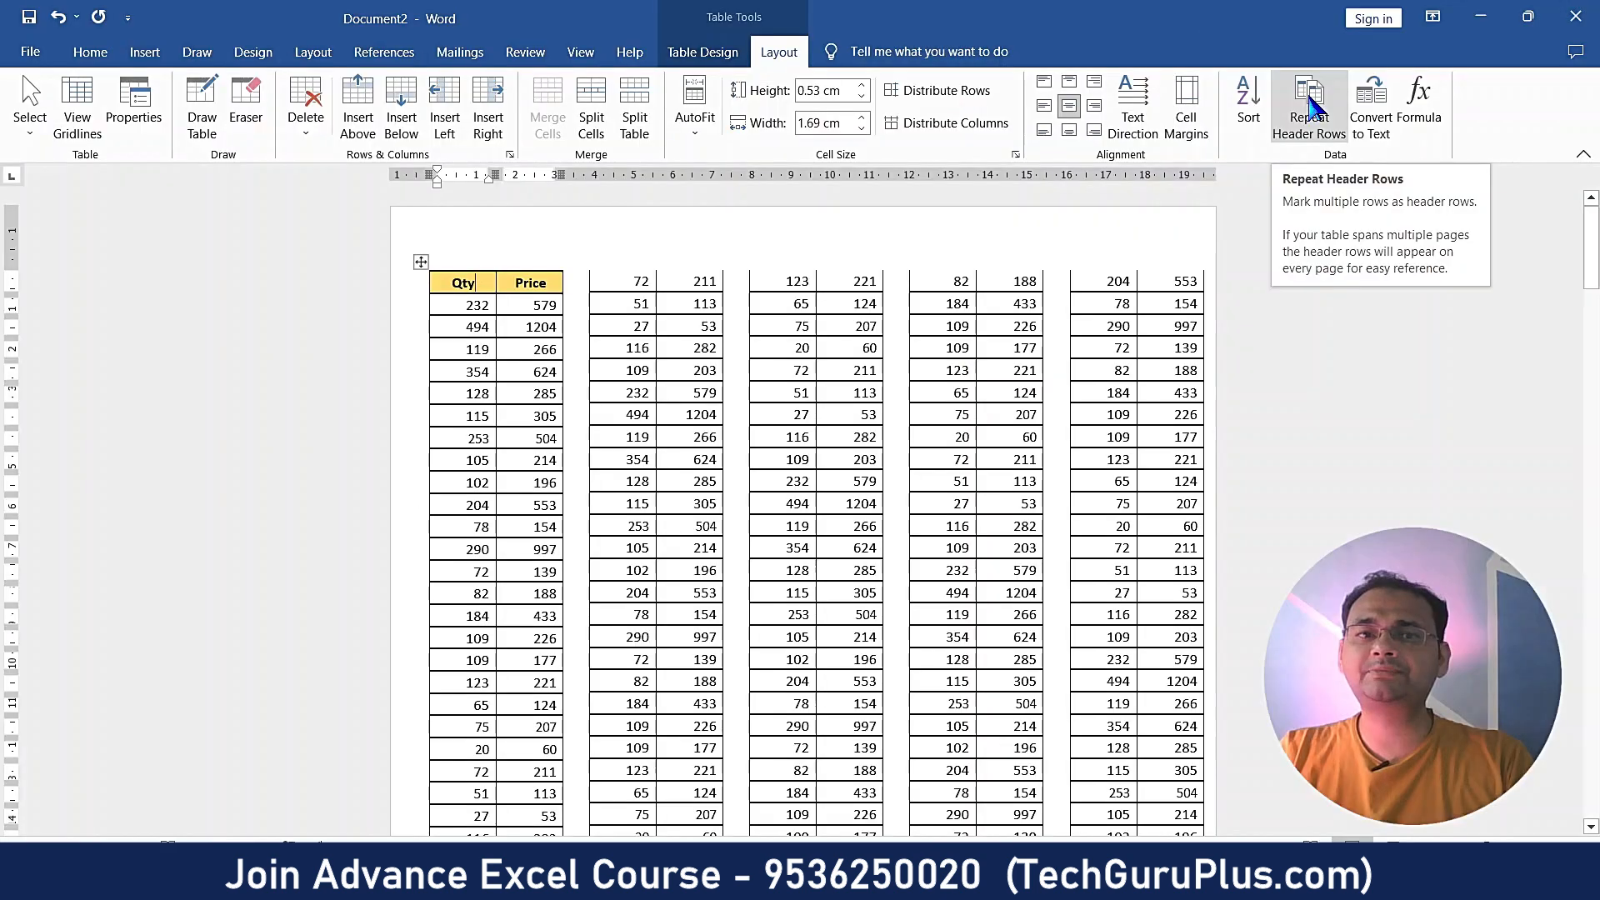
{"action": "left_click", "coordinate": [1118, 160]}
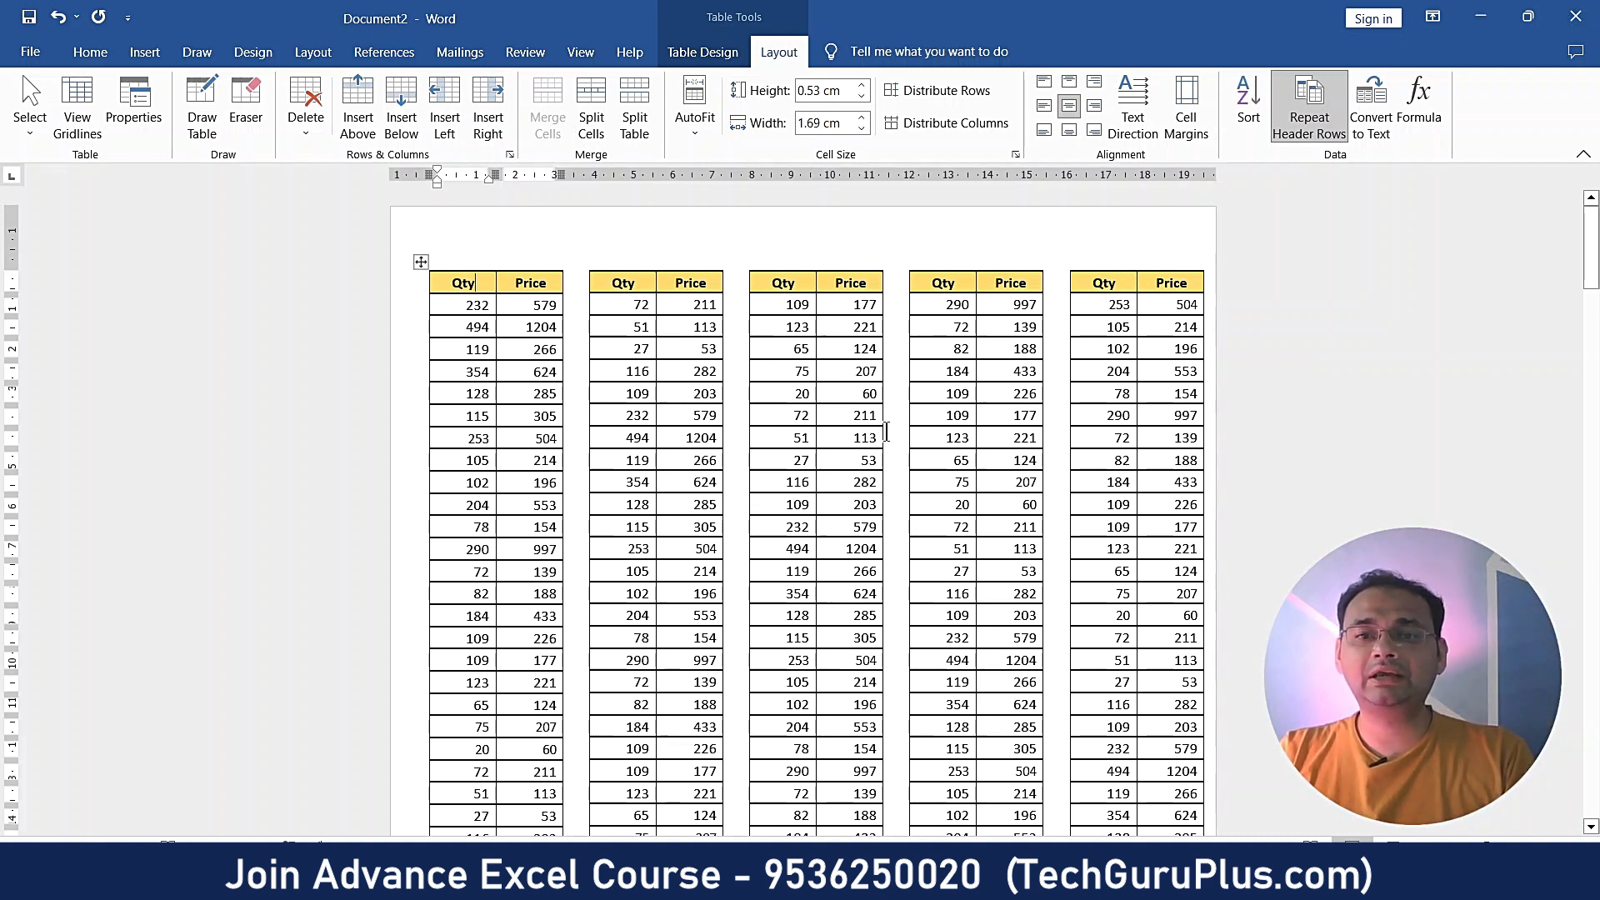
{"action": "scroll", "coordinate": [886, 431], "scroll_direction": "down", "scroll_amount": 2}
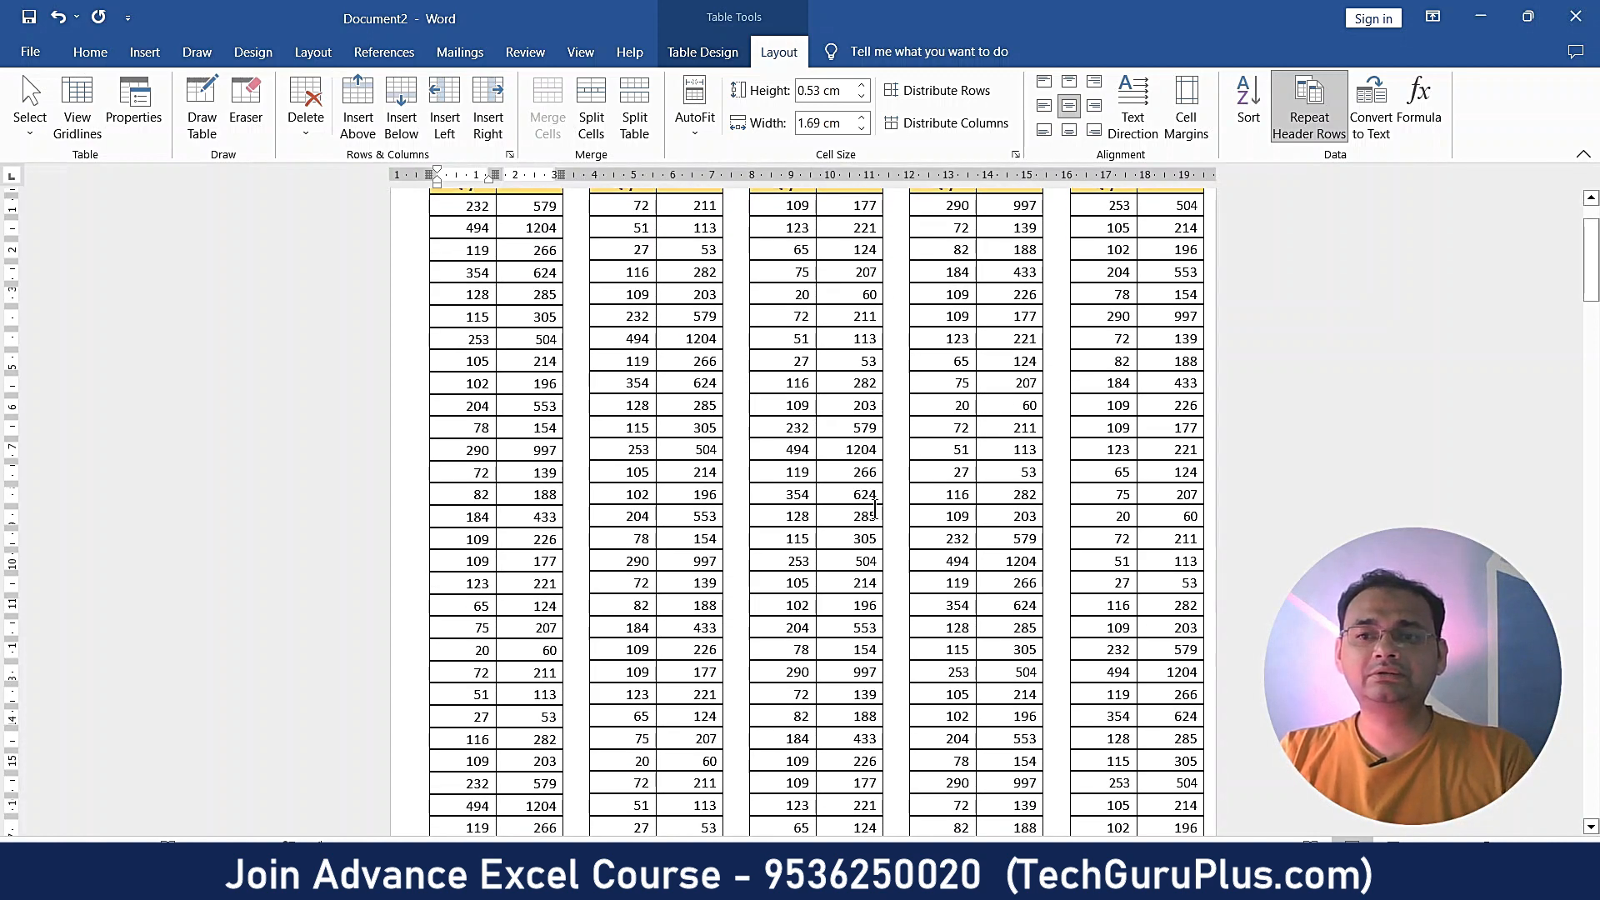
{"action": "scroll", "coordinate": [875, 508], "scroll_direction": "down", "scroll_amount": 12}
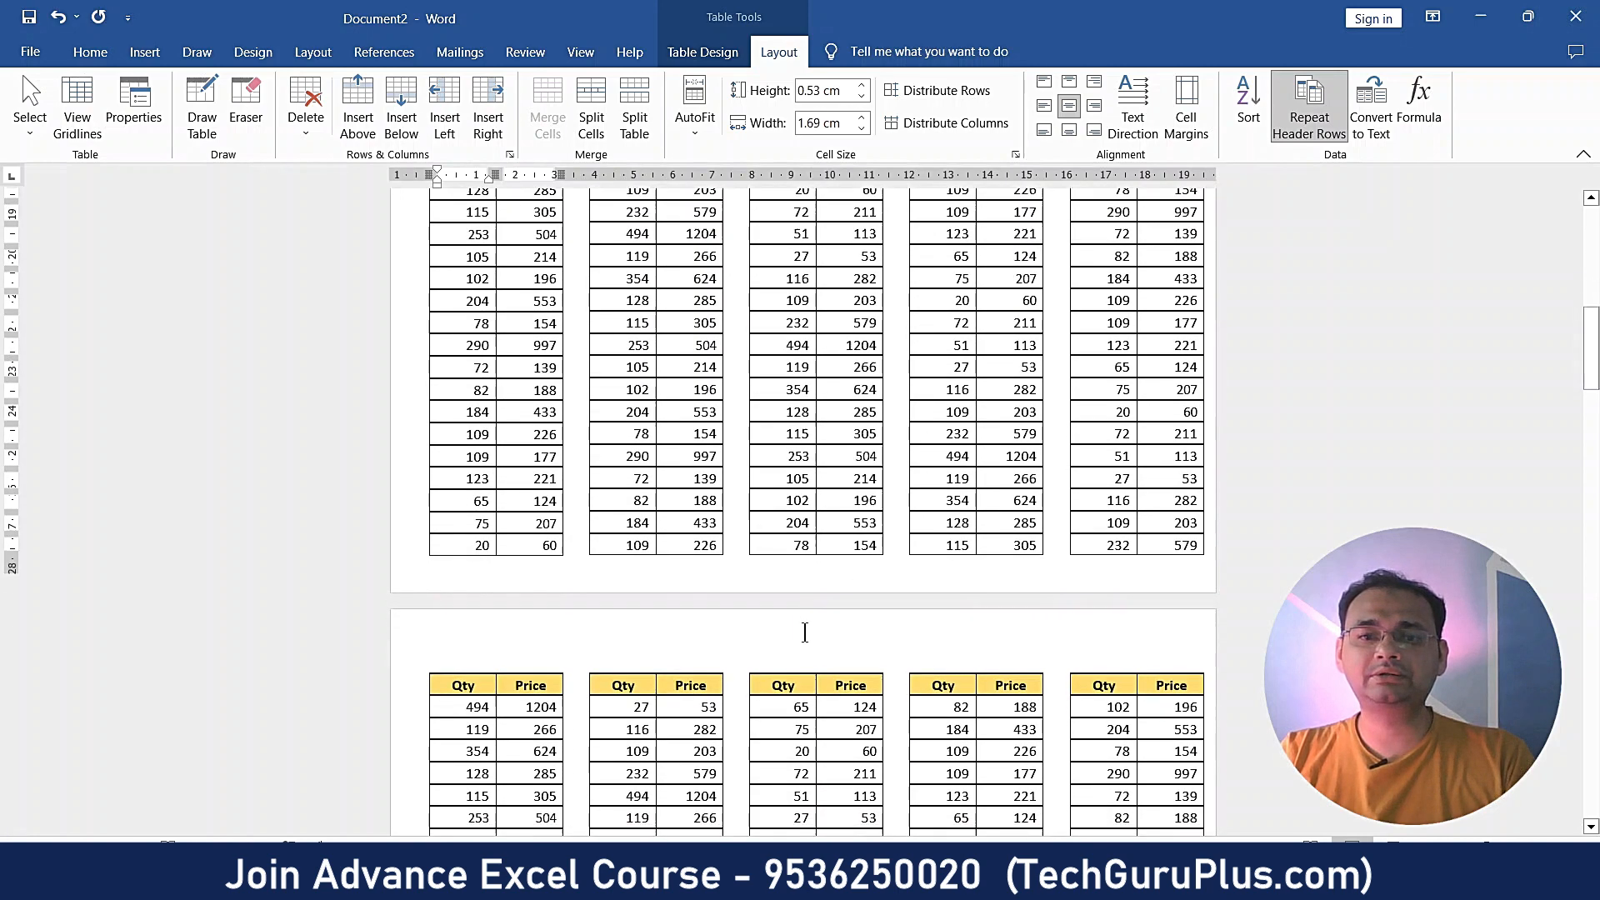
{"action": "scroll", "coordinate": [623, 653], "scroll_direction": "down", "scroll_amount": 3}
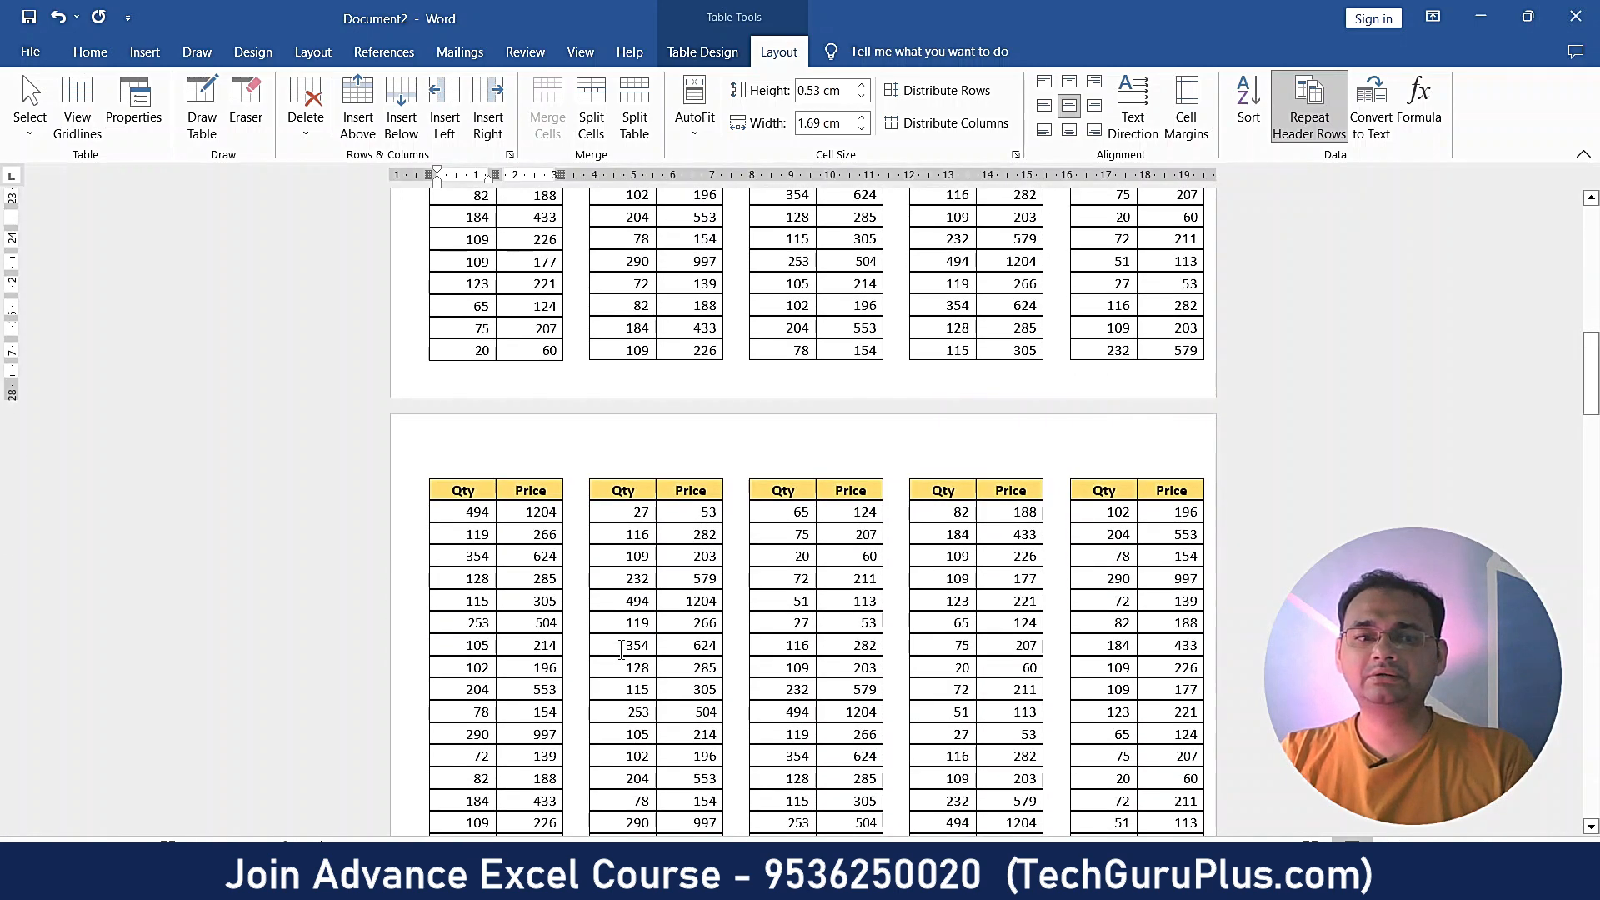
{"action": "scroll", "coordinate": [622, 650], "scroll_direction": "down", "scroll_amount": 18}
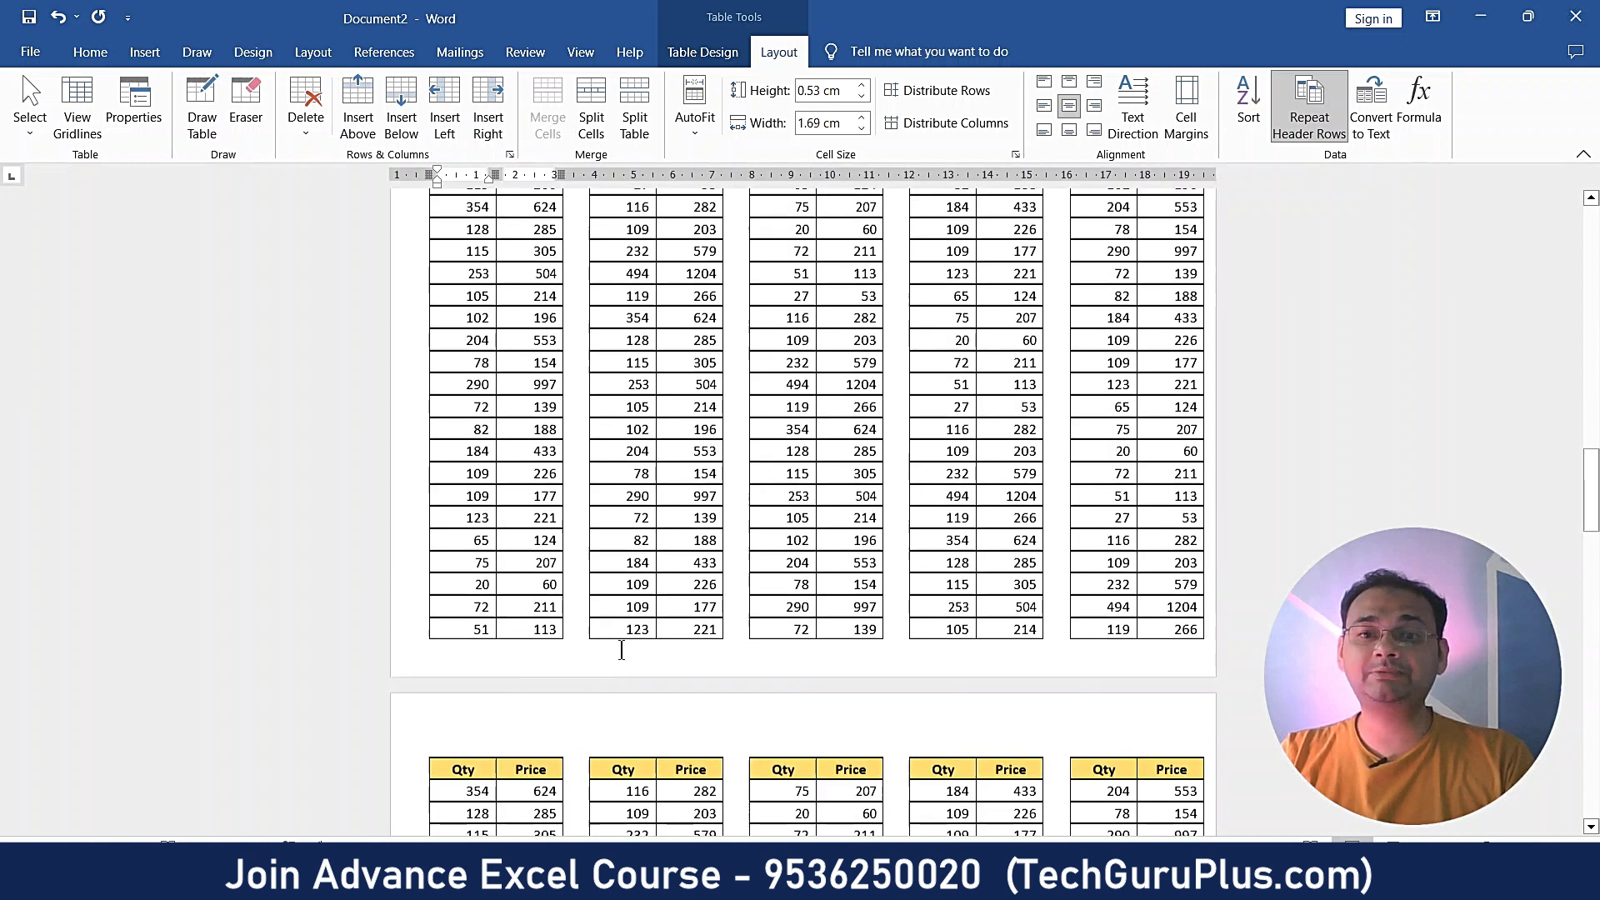
{"action": "scroll", "coordinate": [621, 650], "scroll_direction": "down", "scroll_amount": 4}
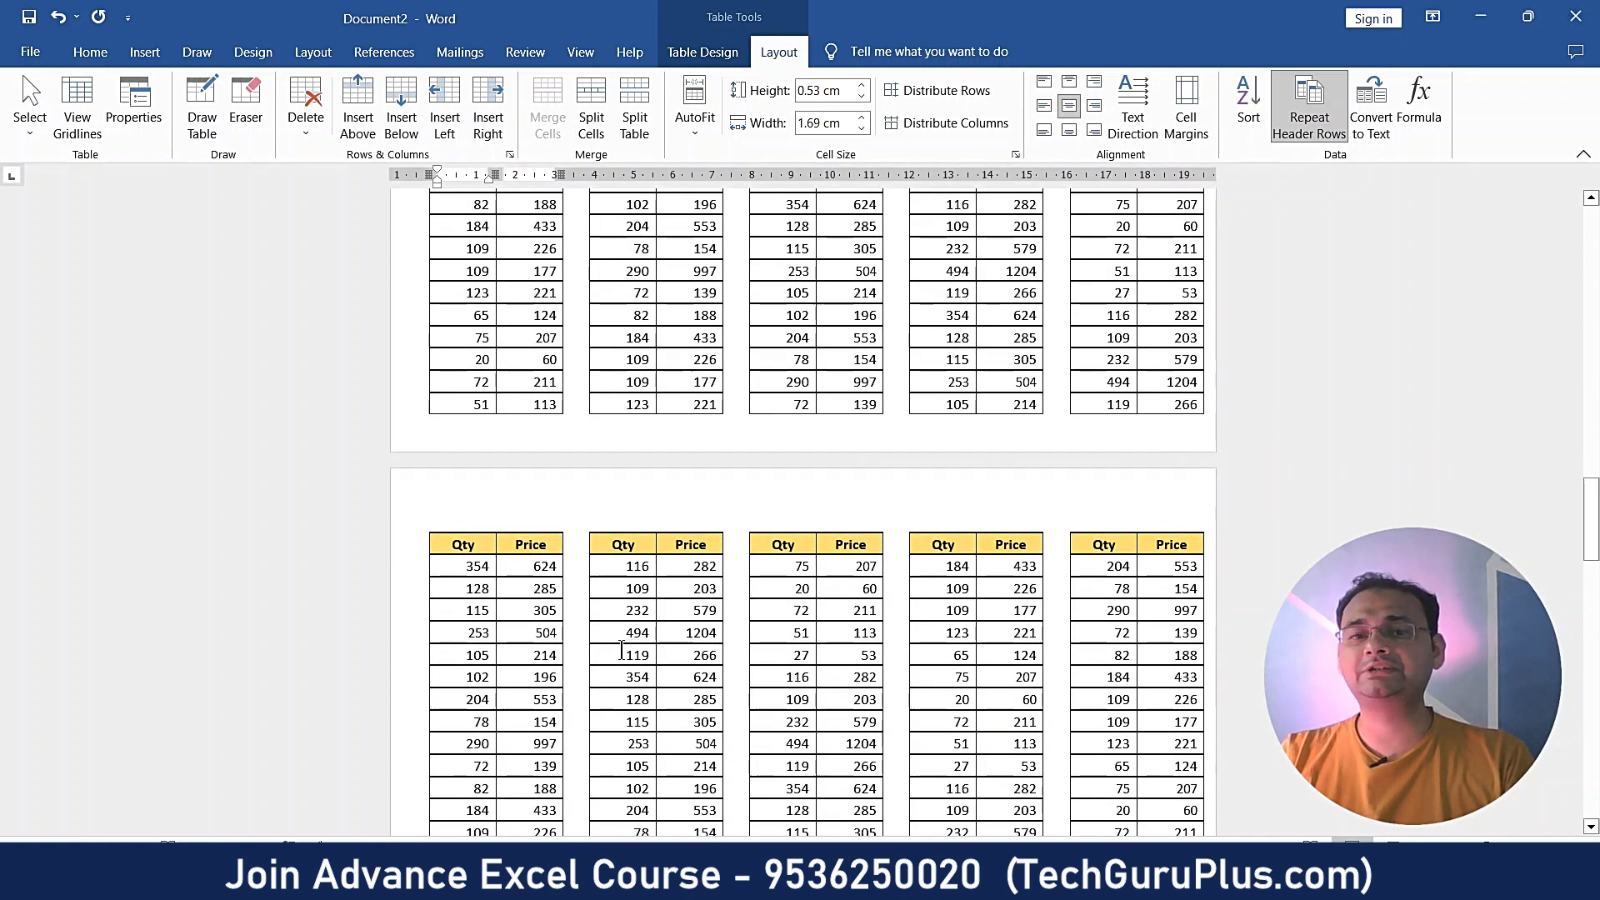
{"action": "scroll", "coordinate": [622, 650], "scroll_direction": "down", "scroll_amount": 2}
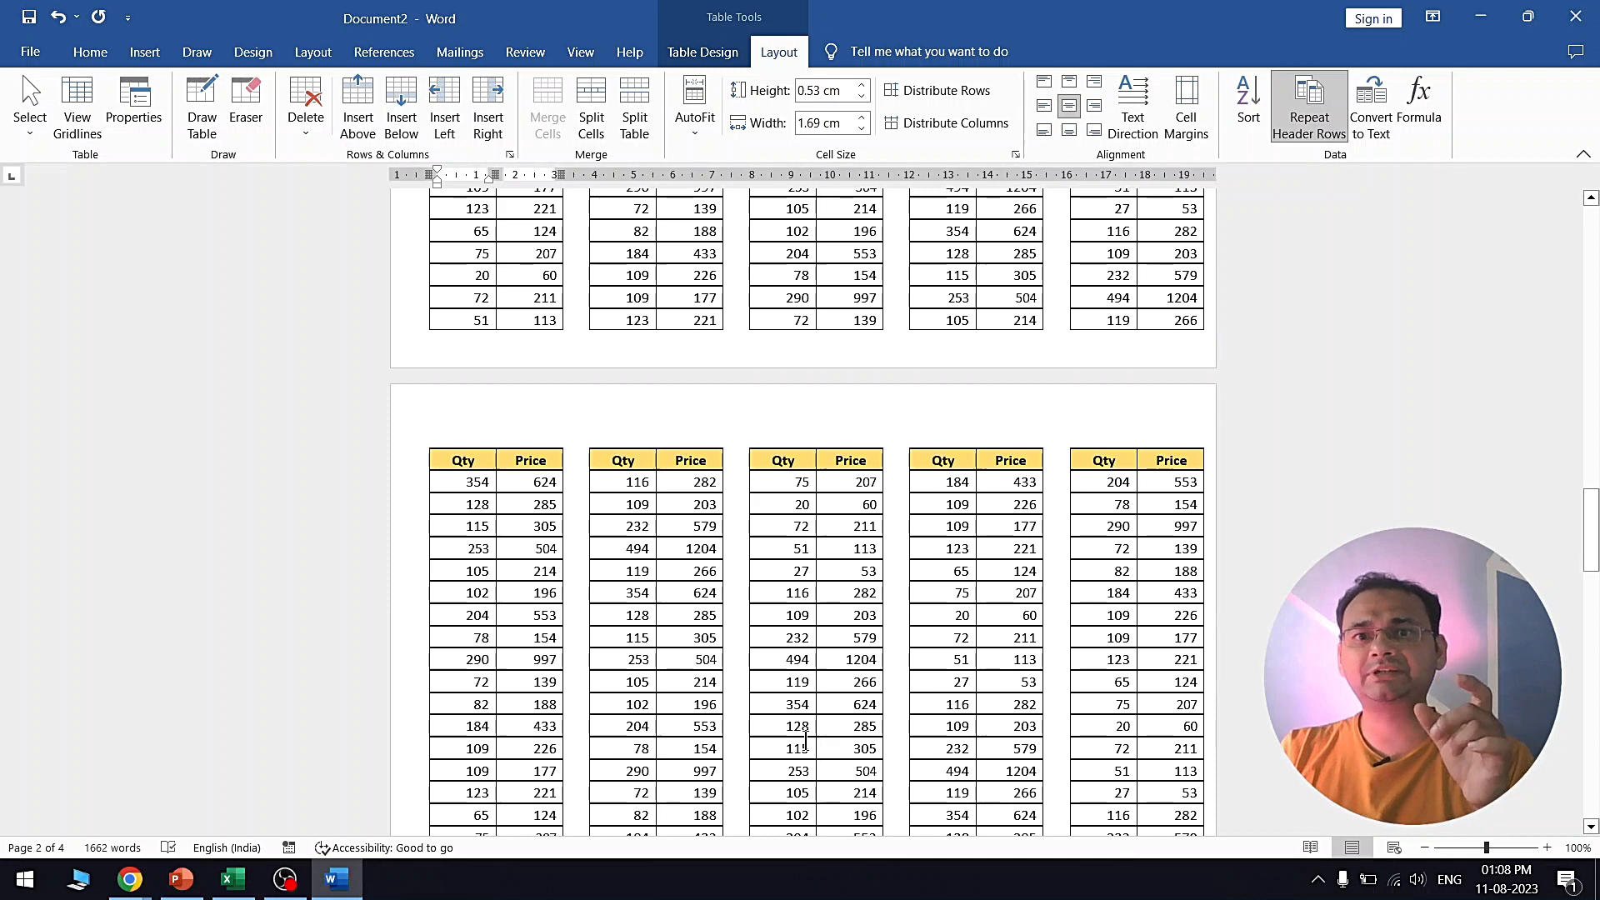
{"action": "key", "text": "ctrl+p"}
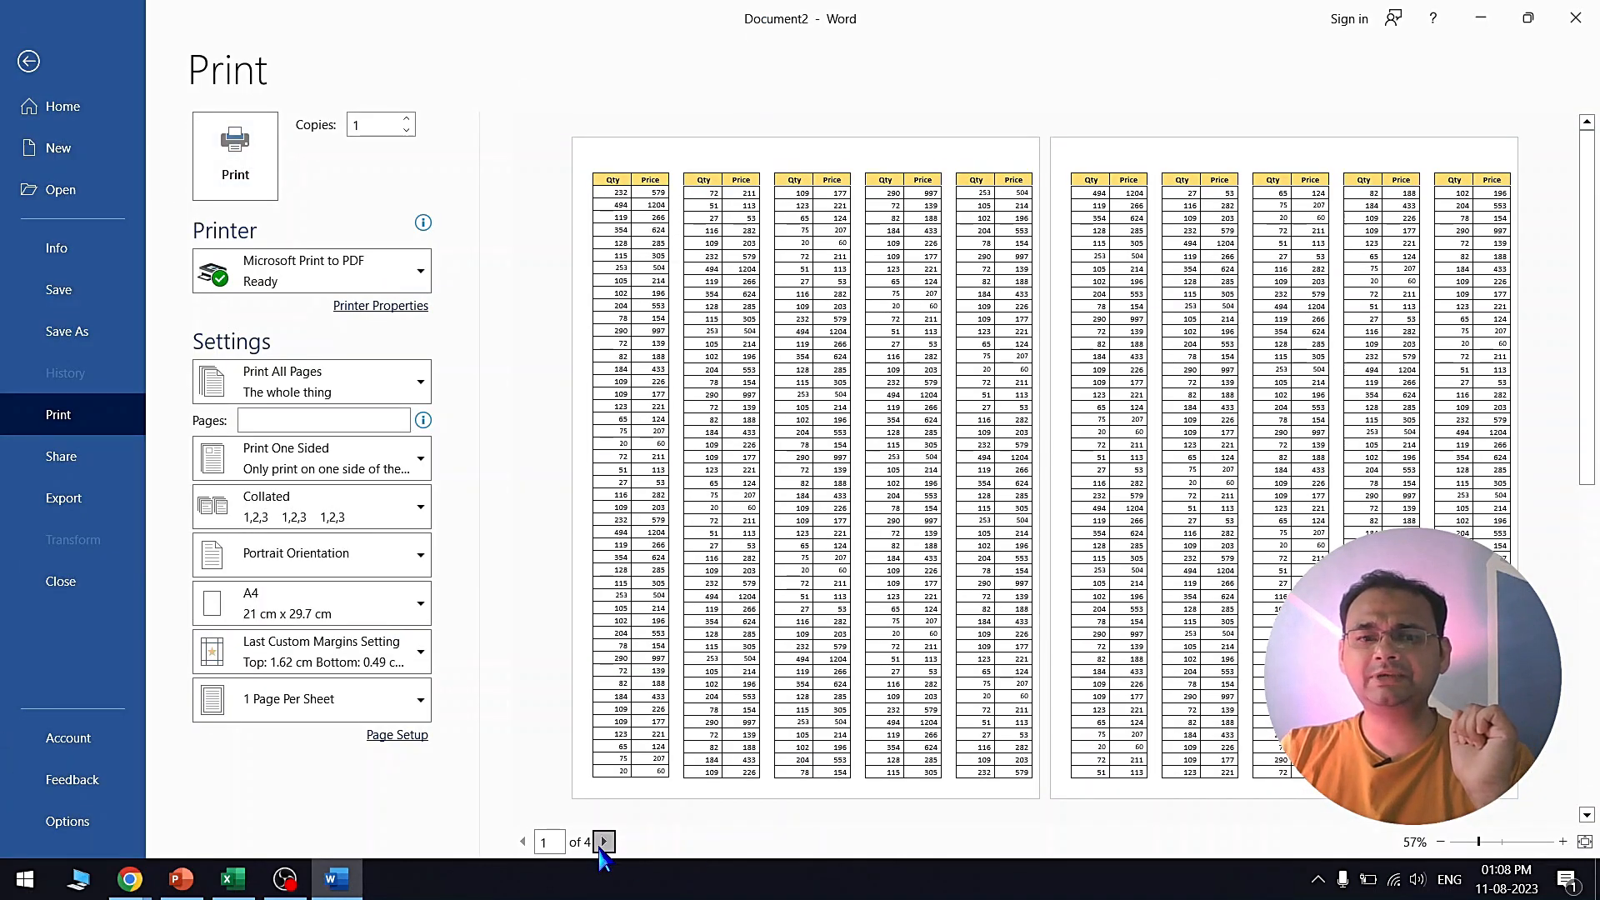
{"action": "left_click", "coordinate": [604, 842]}
{"action": "left_click", "coordinate": [599, 847]}
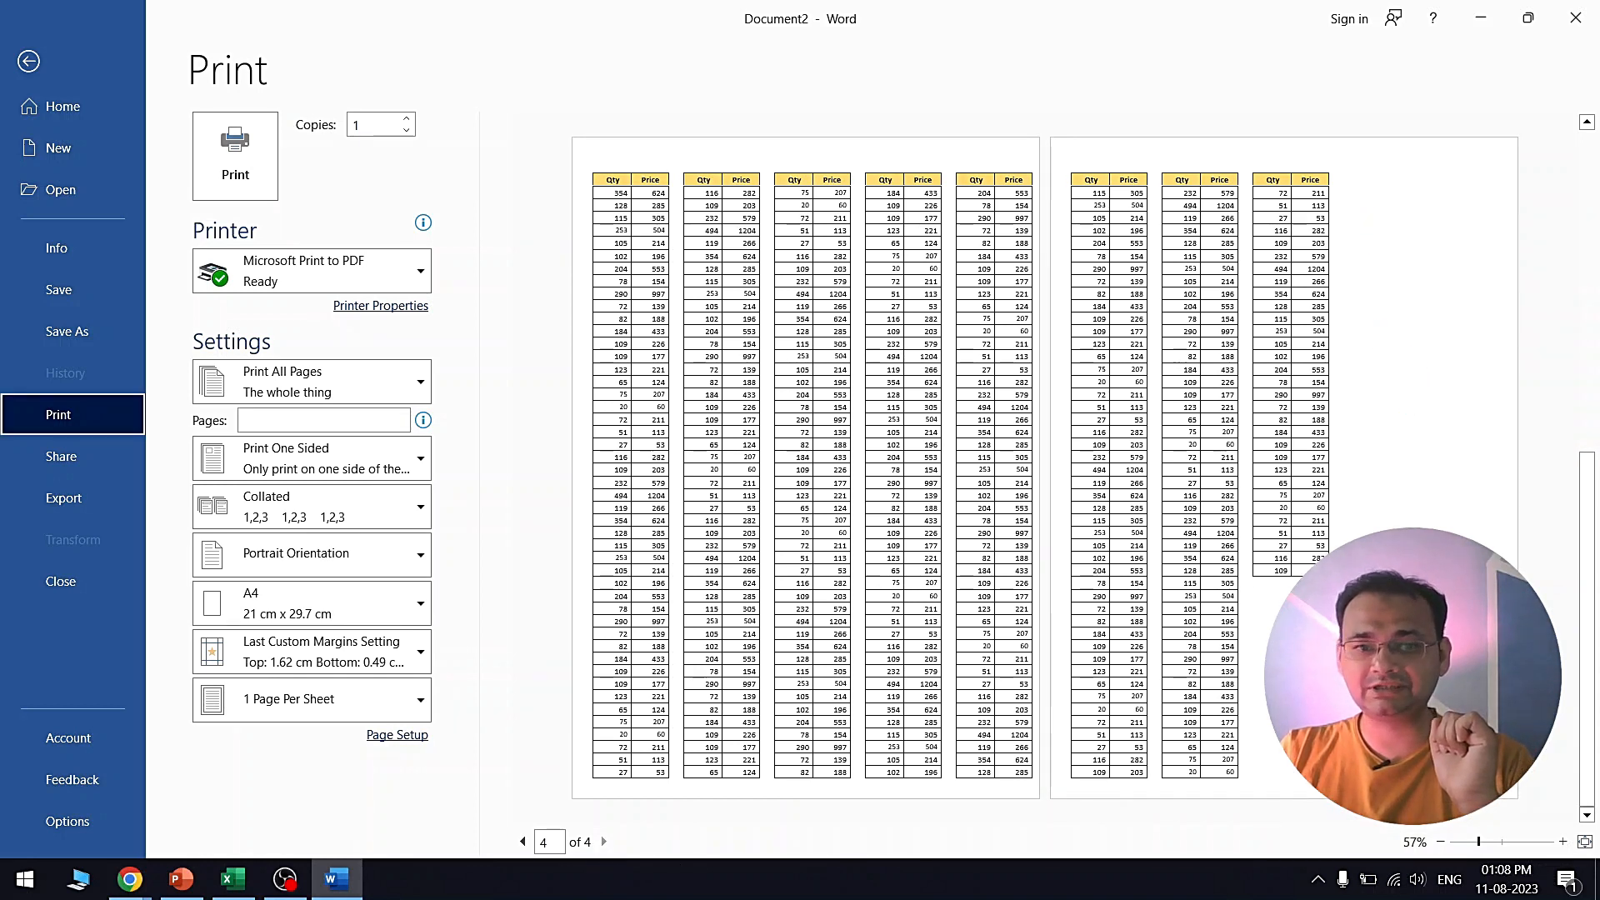
{"action": "left_click", "coordinate": [16, 62]}
- Apply a light peach Page Color from the Design tab and scroll to check the pages
{"action": "scroll", "coordinate": [668, 357], "scroll_direction": "down", "scroll_amount": 5}
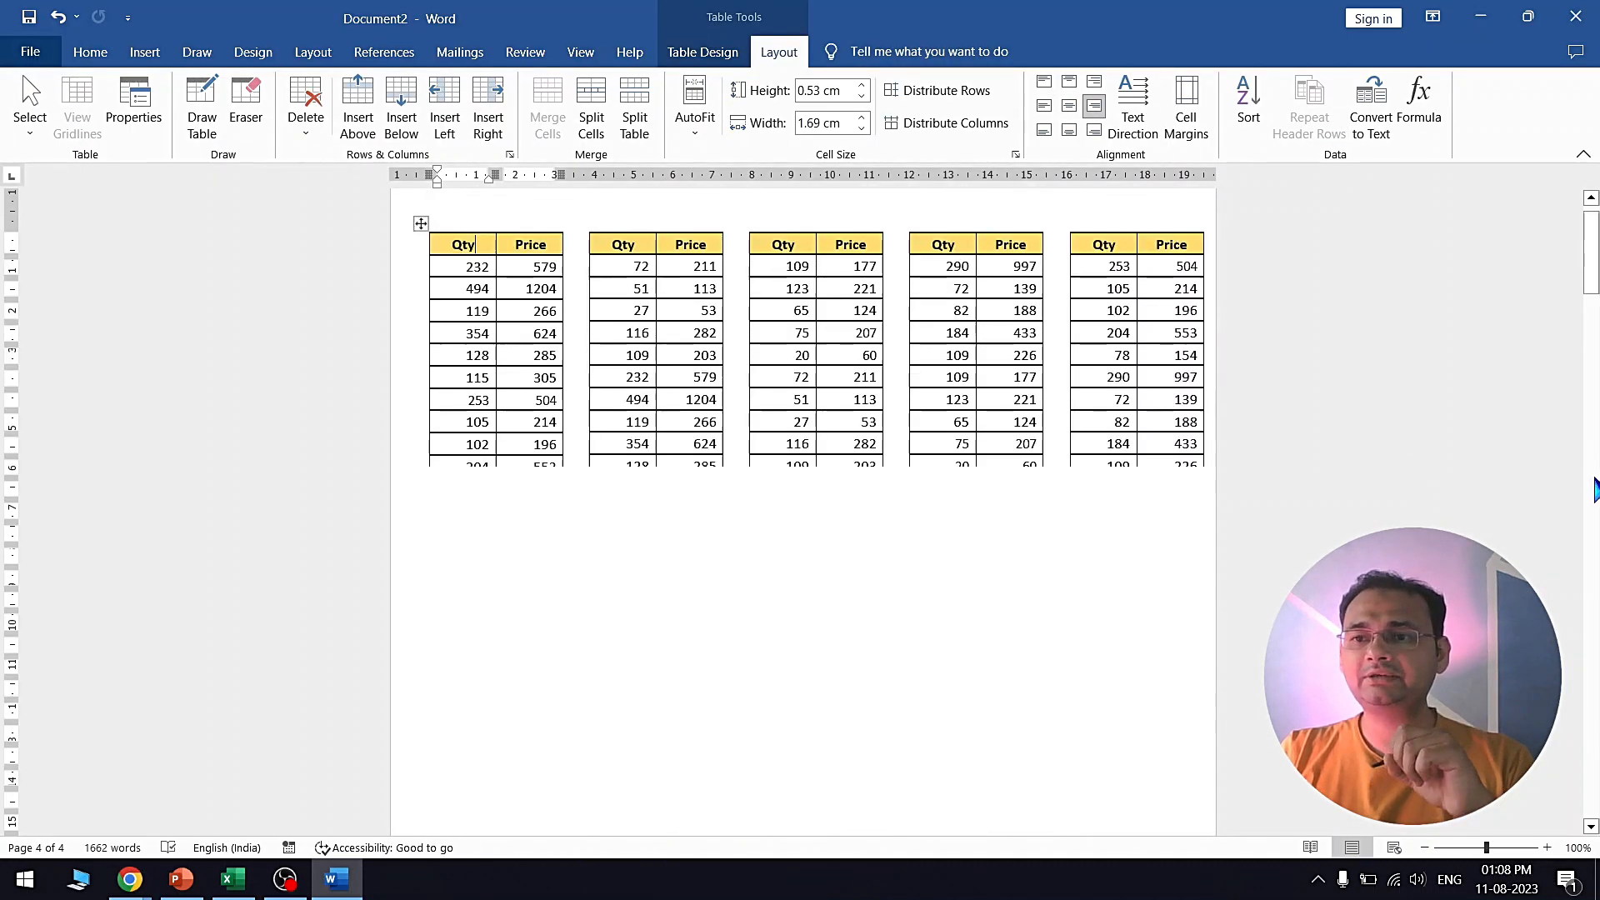
{"action": "left_click_drag", "start_coordinate": [1593, 256], "coordinate": [1588, 250]}
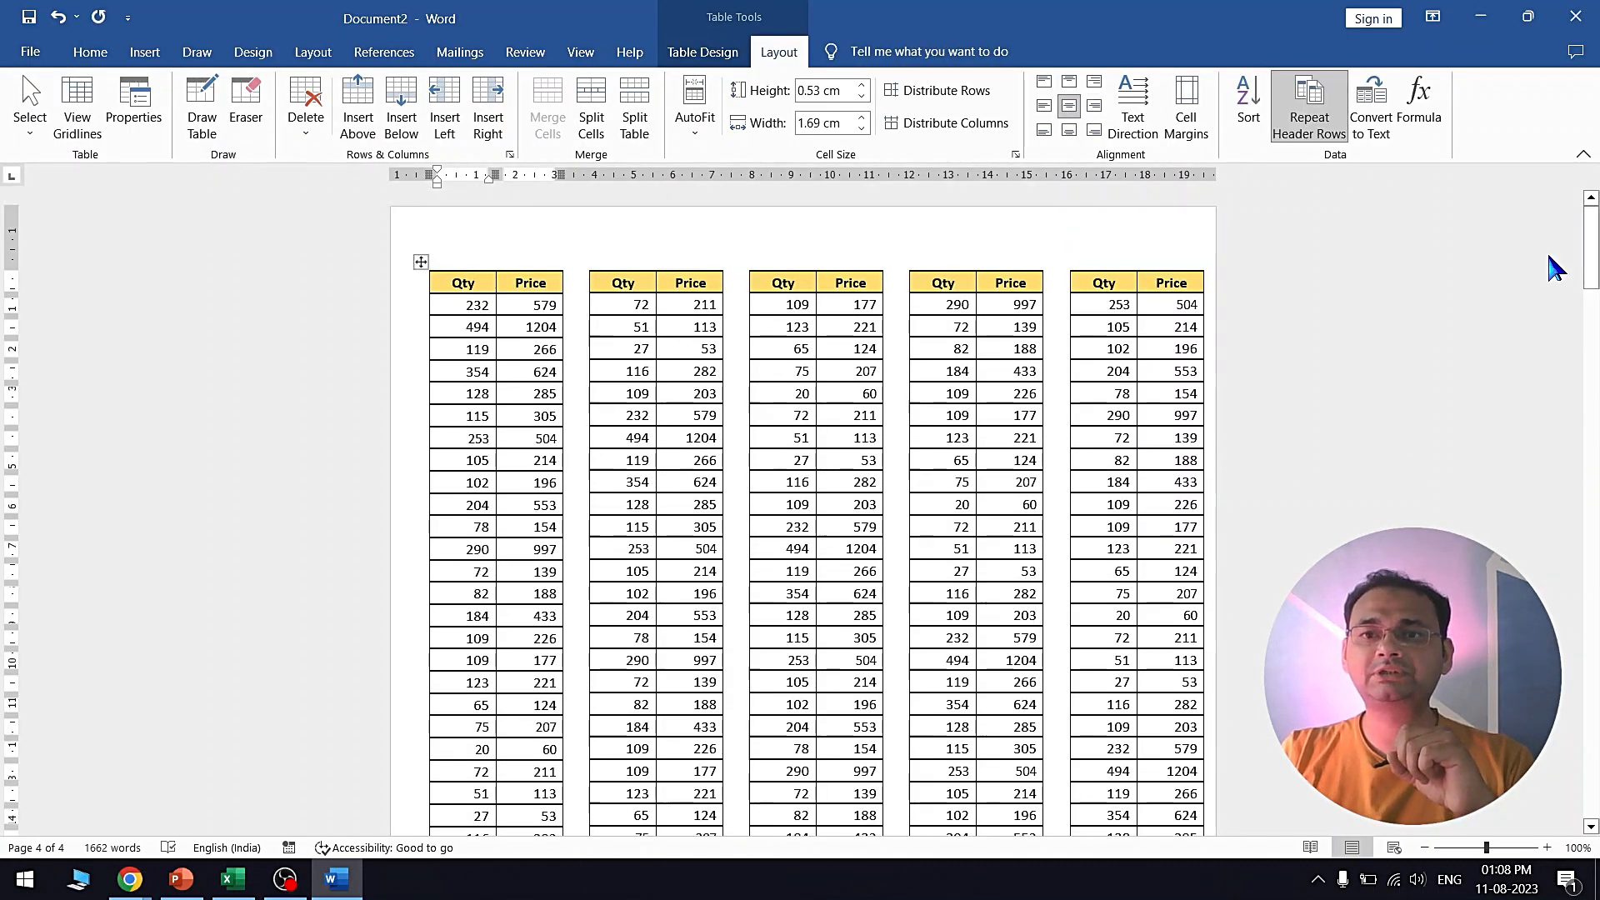
{"action": "left_click", "coordinate": [272, 62]}
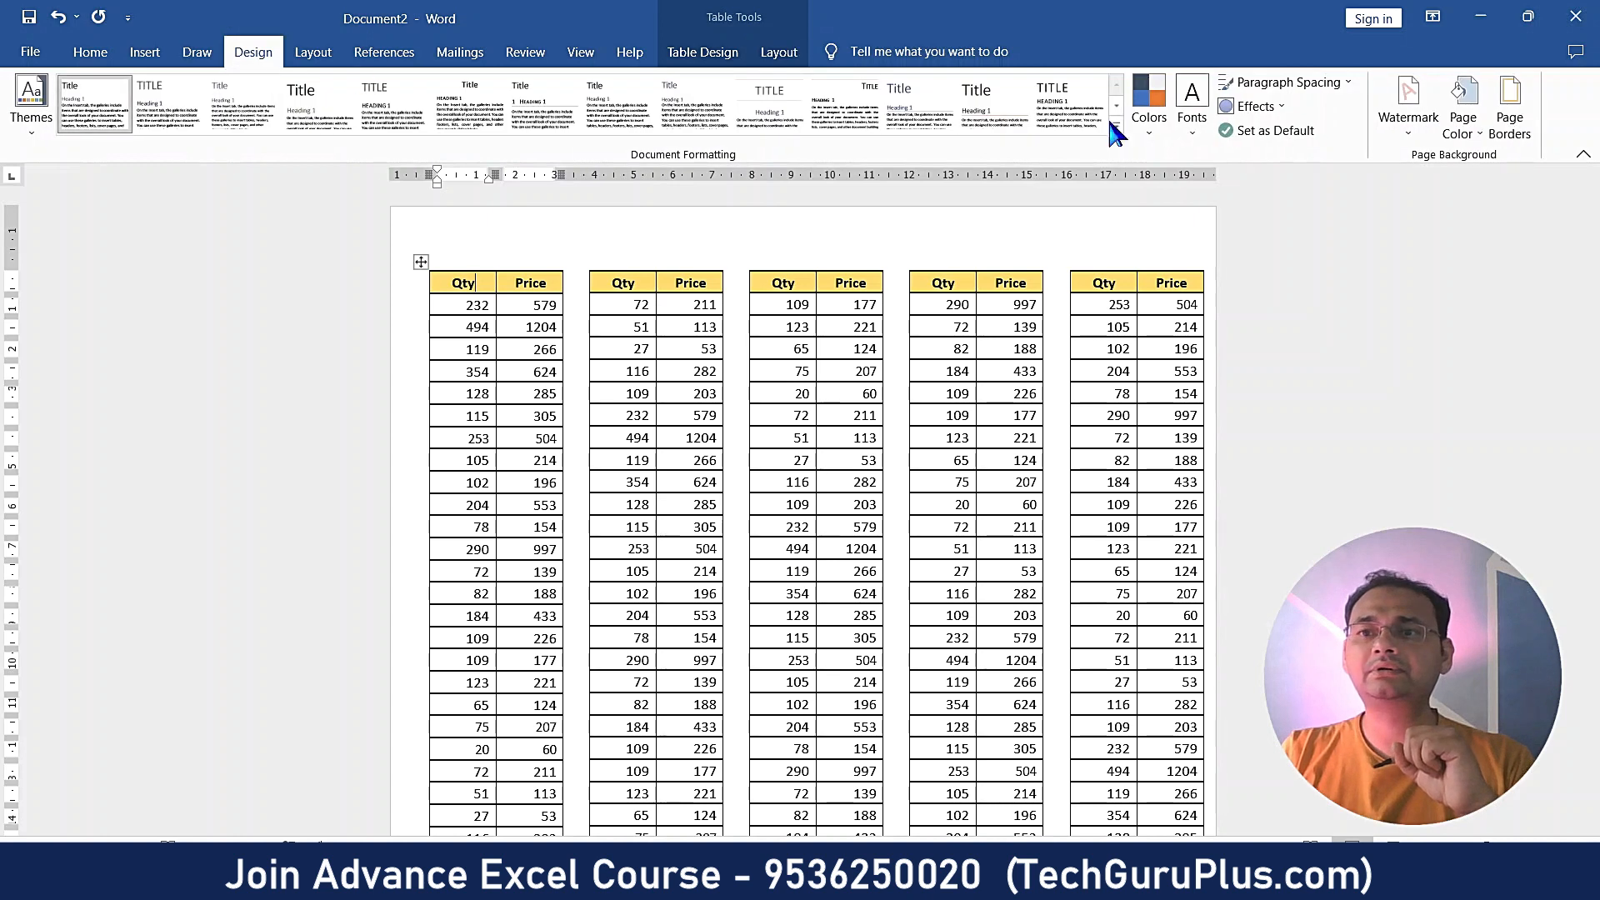
{"action": "left_click", "coordinate": [1467, 125]}
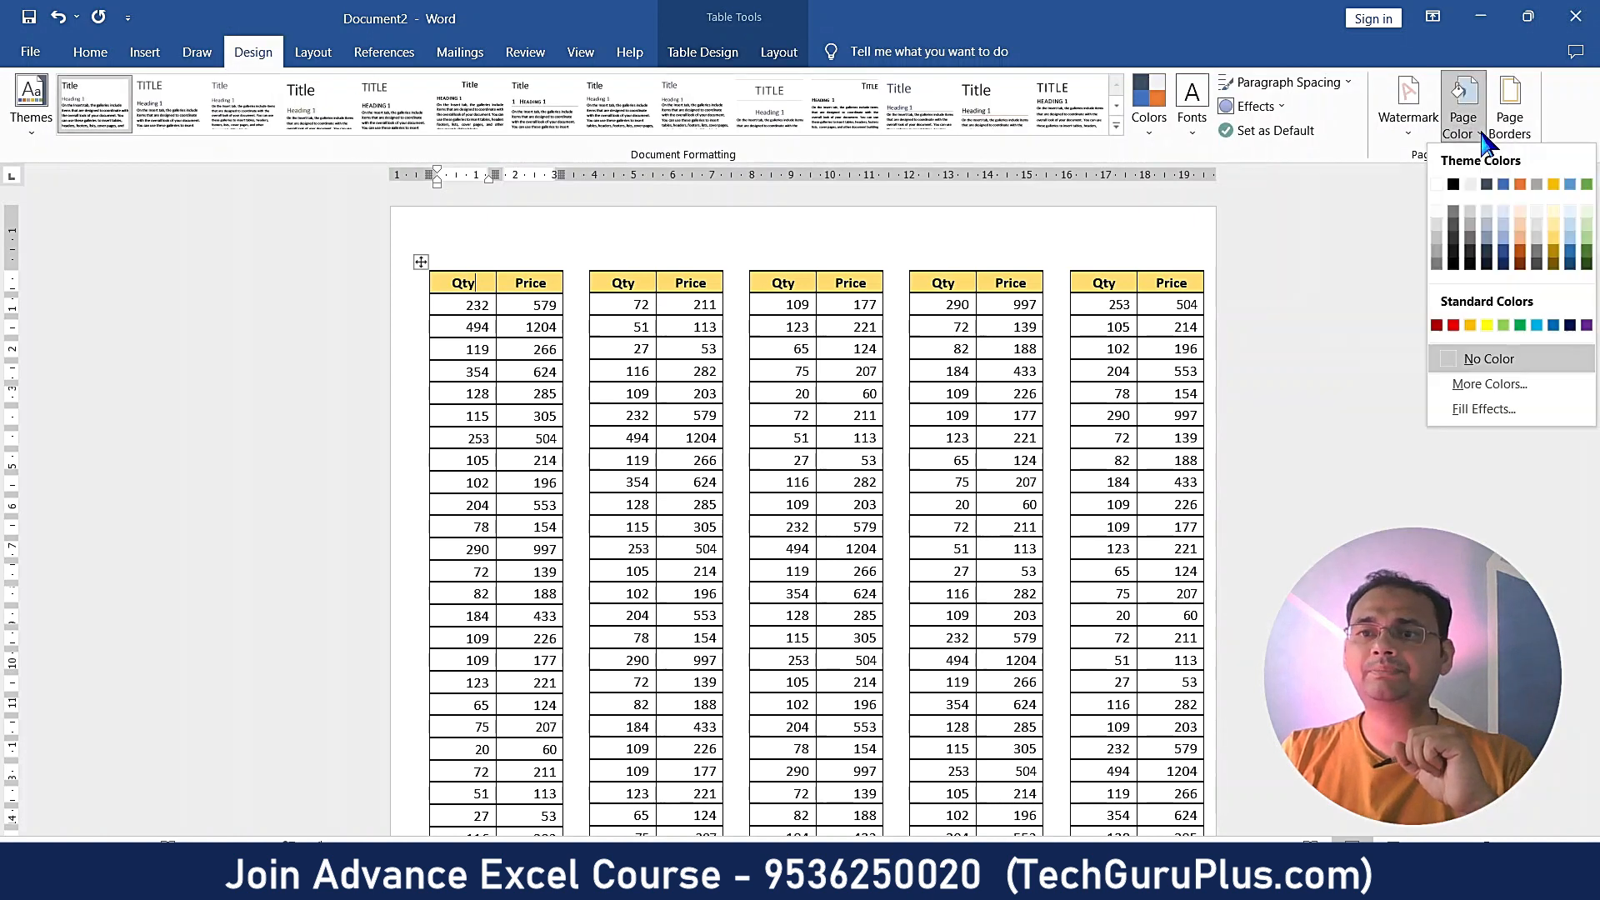
{"action": "left_click", "coordinate": [1520, 212]}
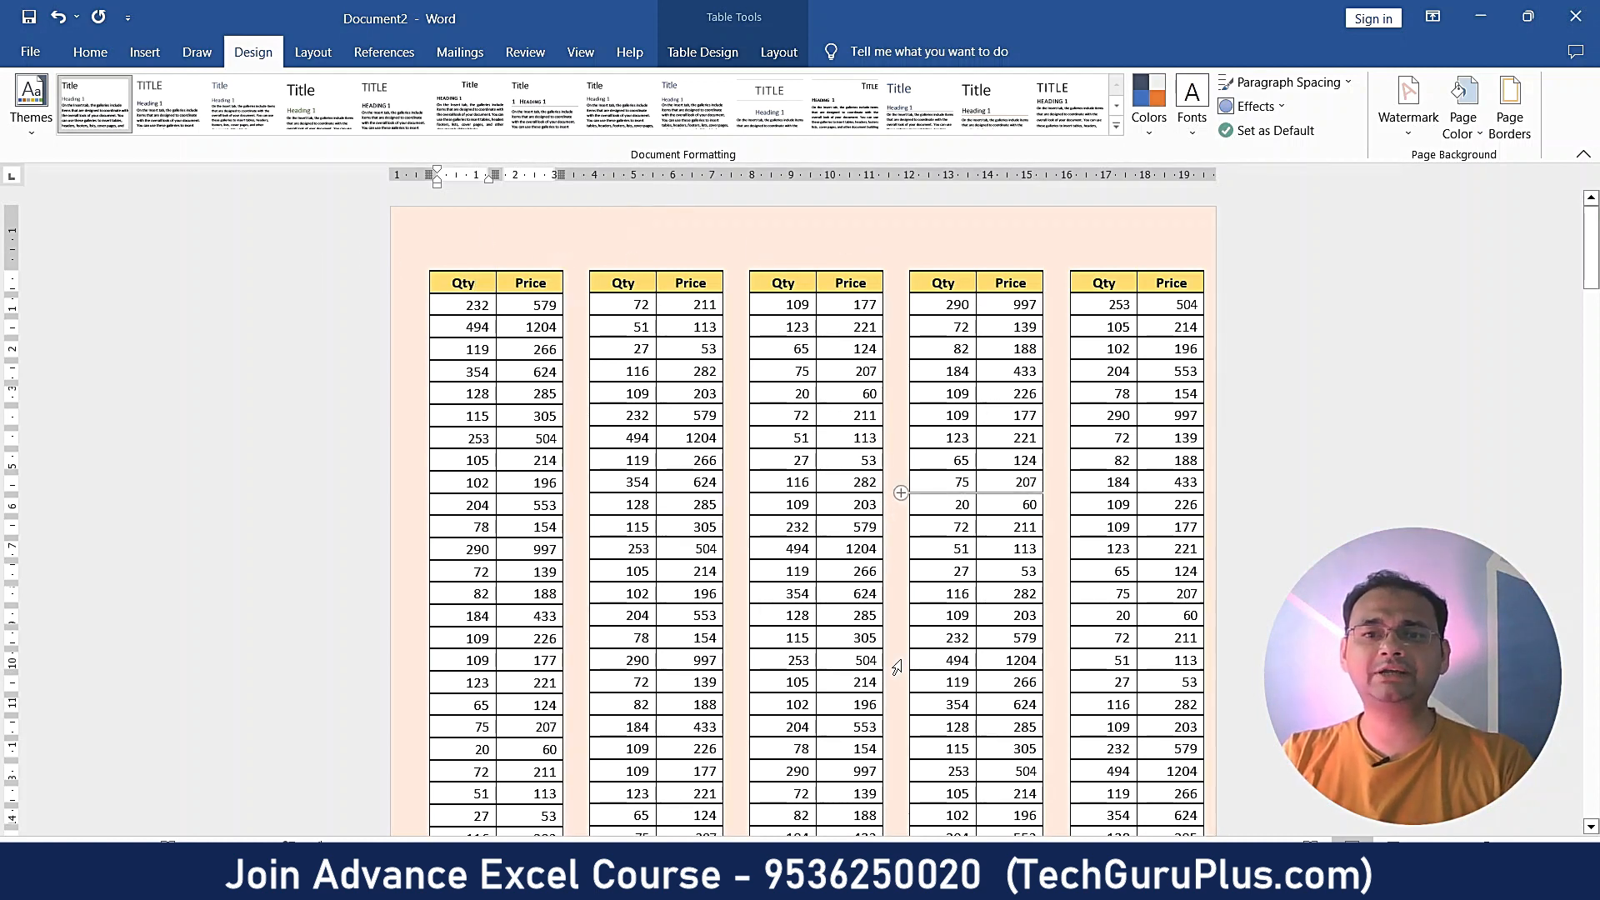
{"action": "scroll", "coordinate": [897, 667], "scroll_direction": "down", "scroll_amount": 5}
{"action": "scroll", "coordinate": [912, 492], "scroll_direction": "down", "scroll_amount": 8}
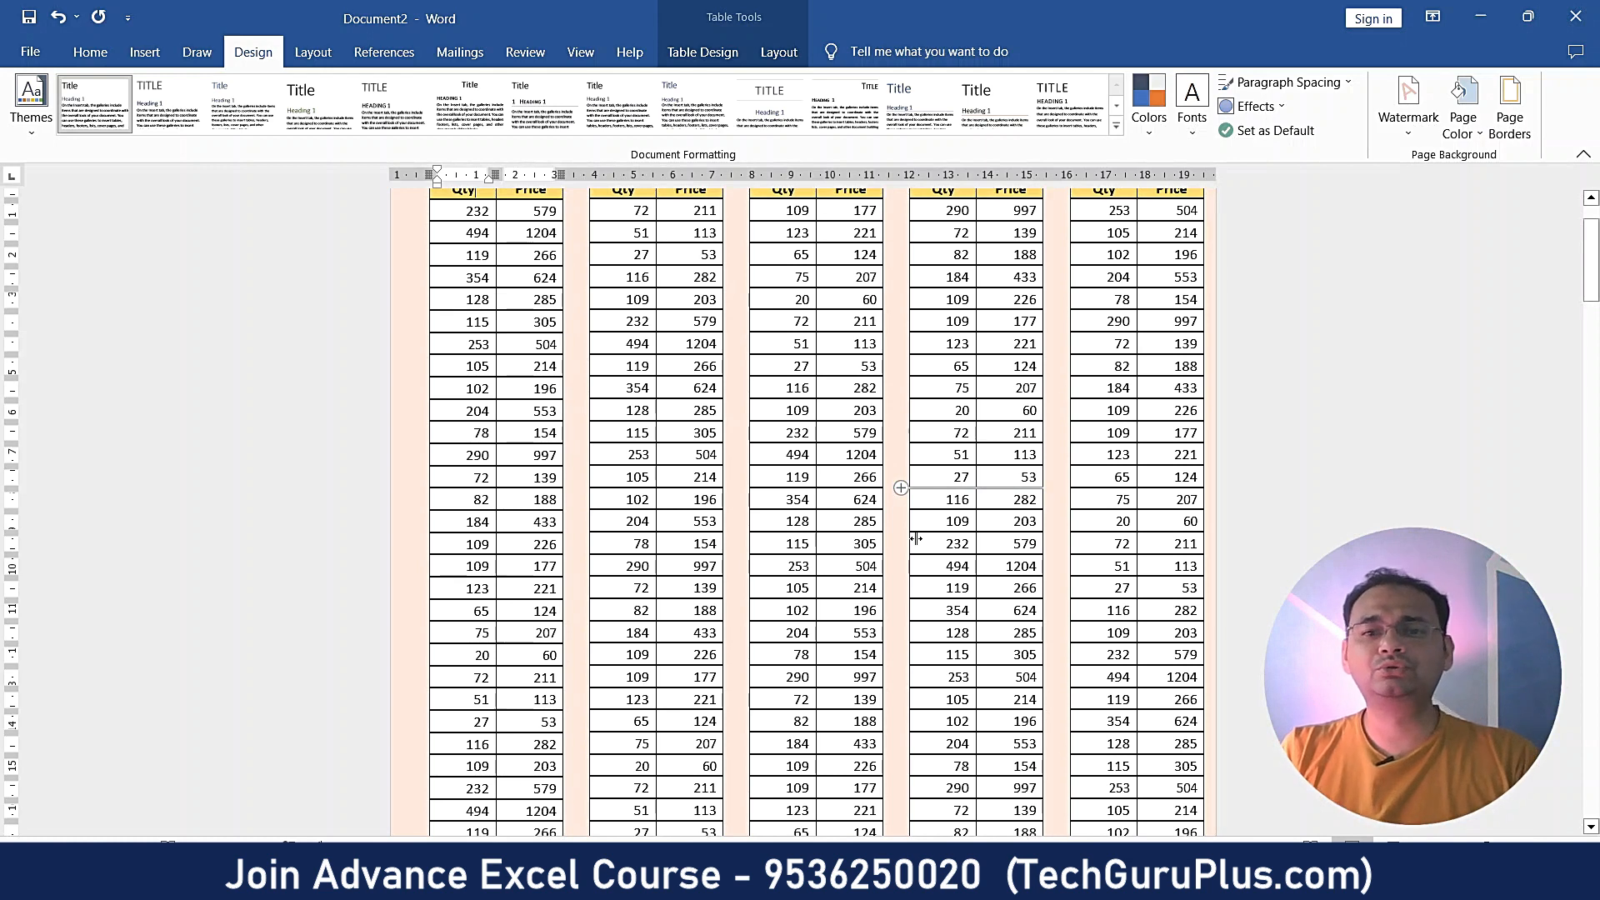
{"action": "scroll", "coordinate": [907, 567], "scroll_direction": "up", "scroll_amount": 1}
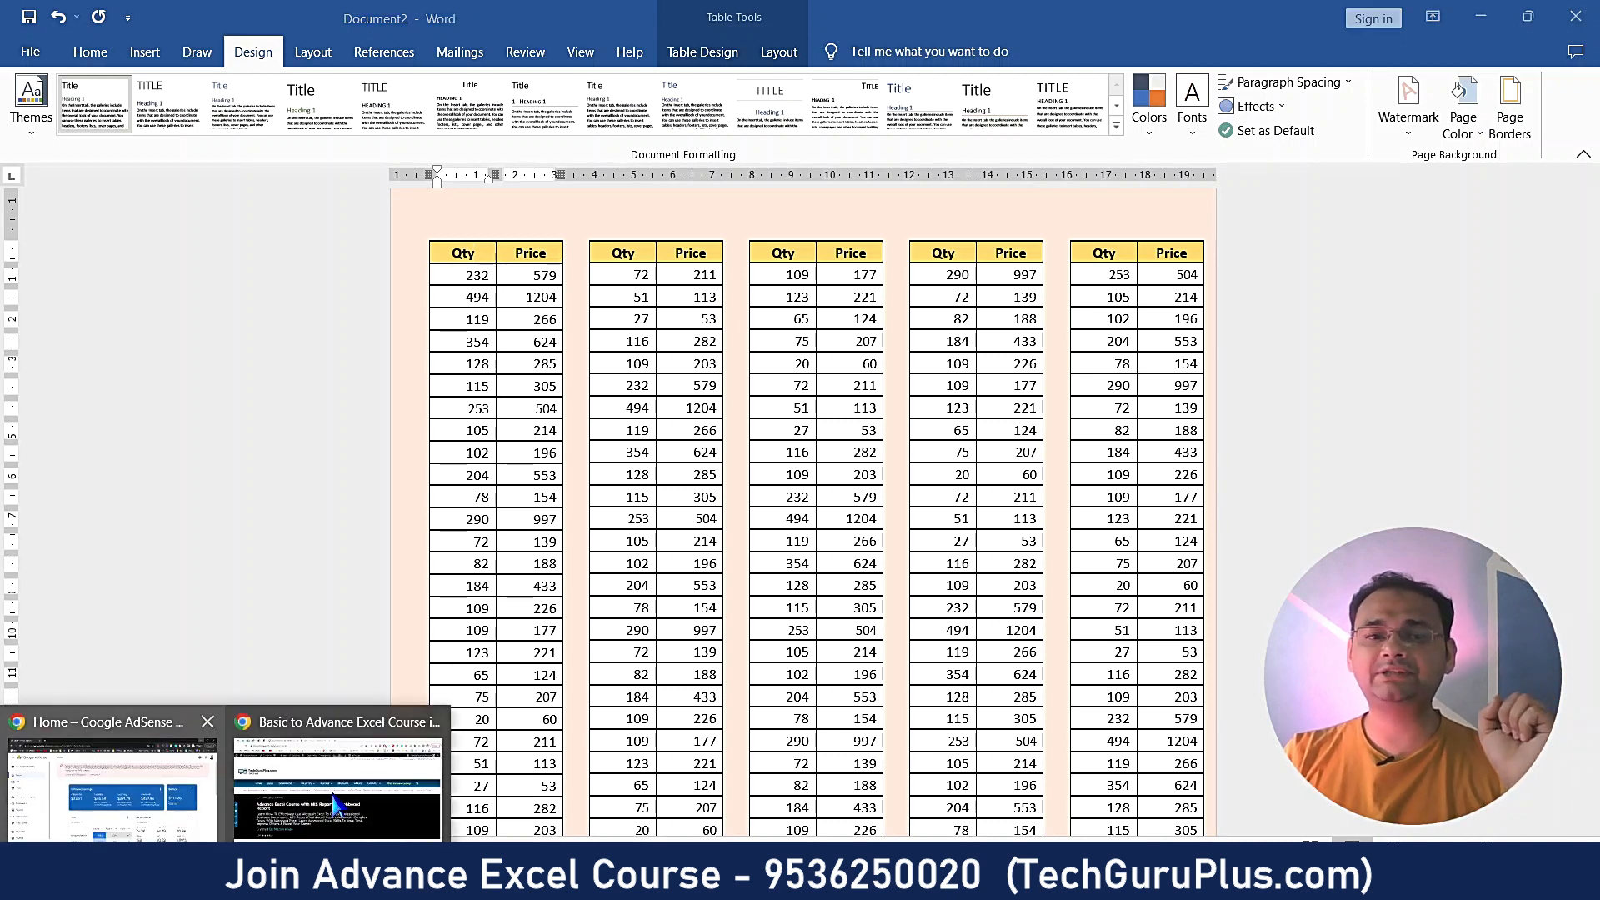
- Switch to the Advance Excel Course page and scroll it, briefly highlighting the support phone number
{"action": "left_click", "coordinate": [333, 800]}
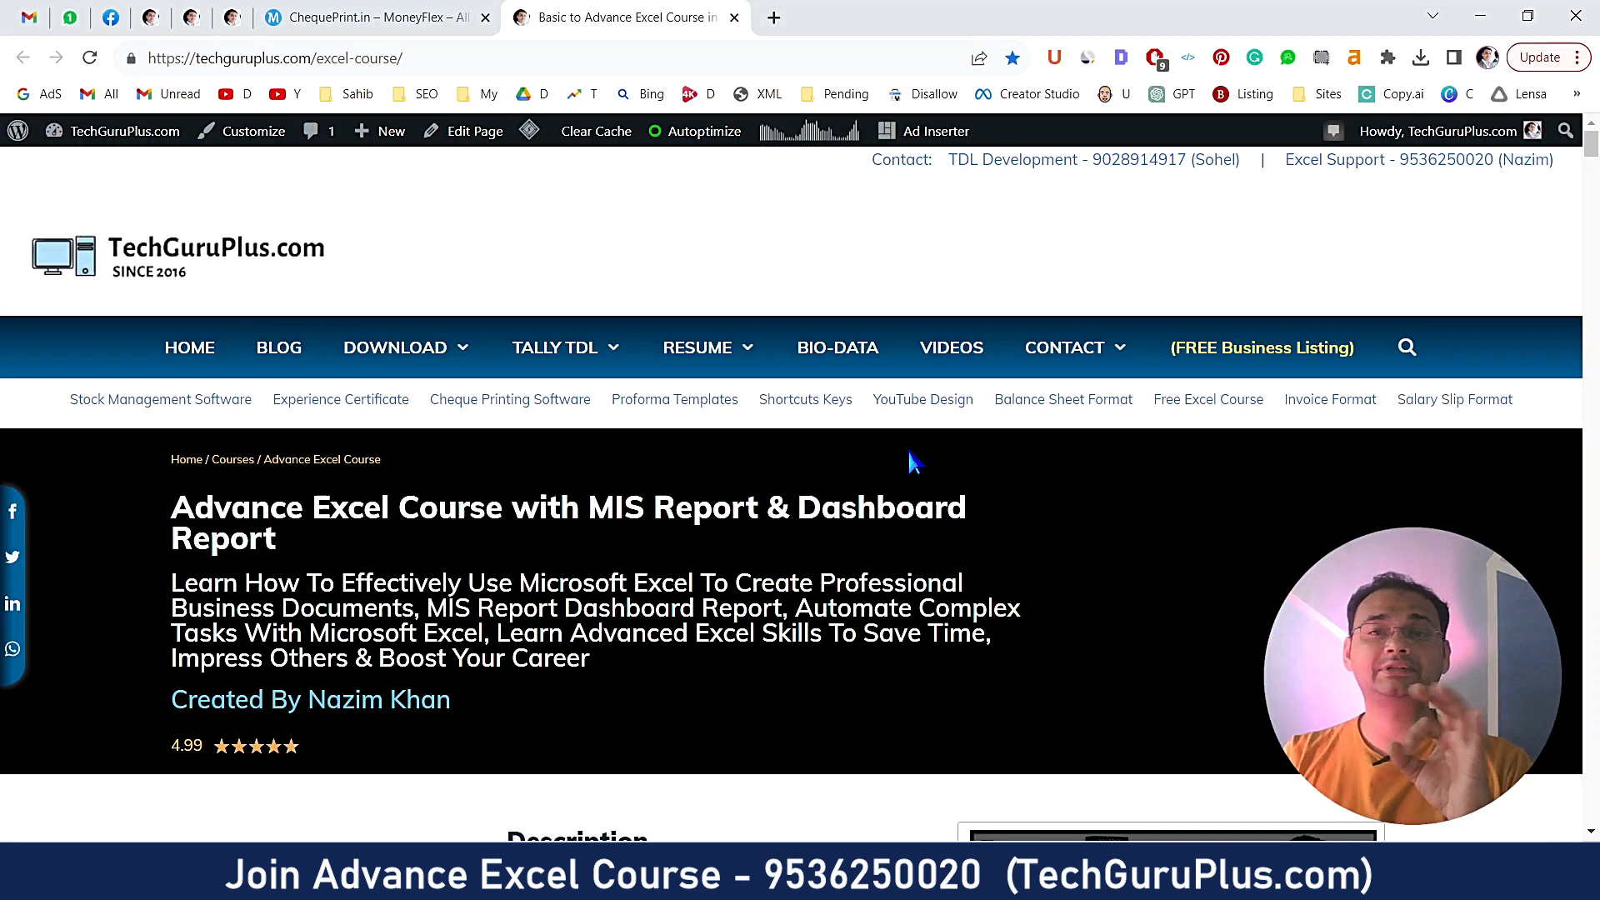
{"action": "scroll", "coordinate": [785, 567], "scroll_direction": "down", "scroll_amount": 10}
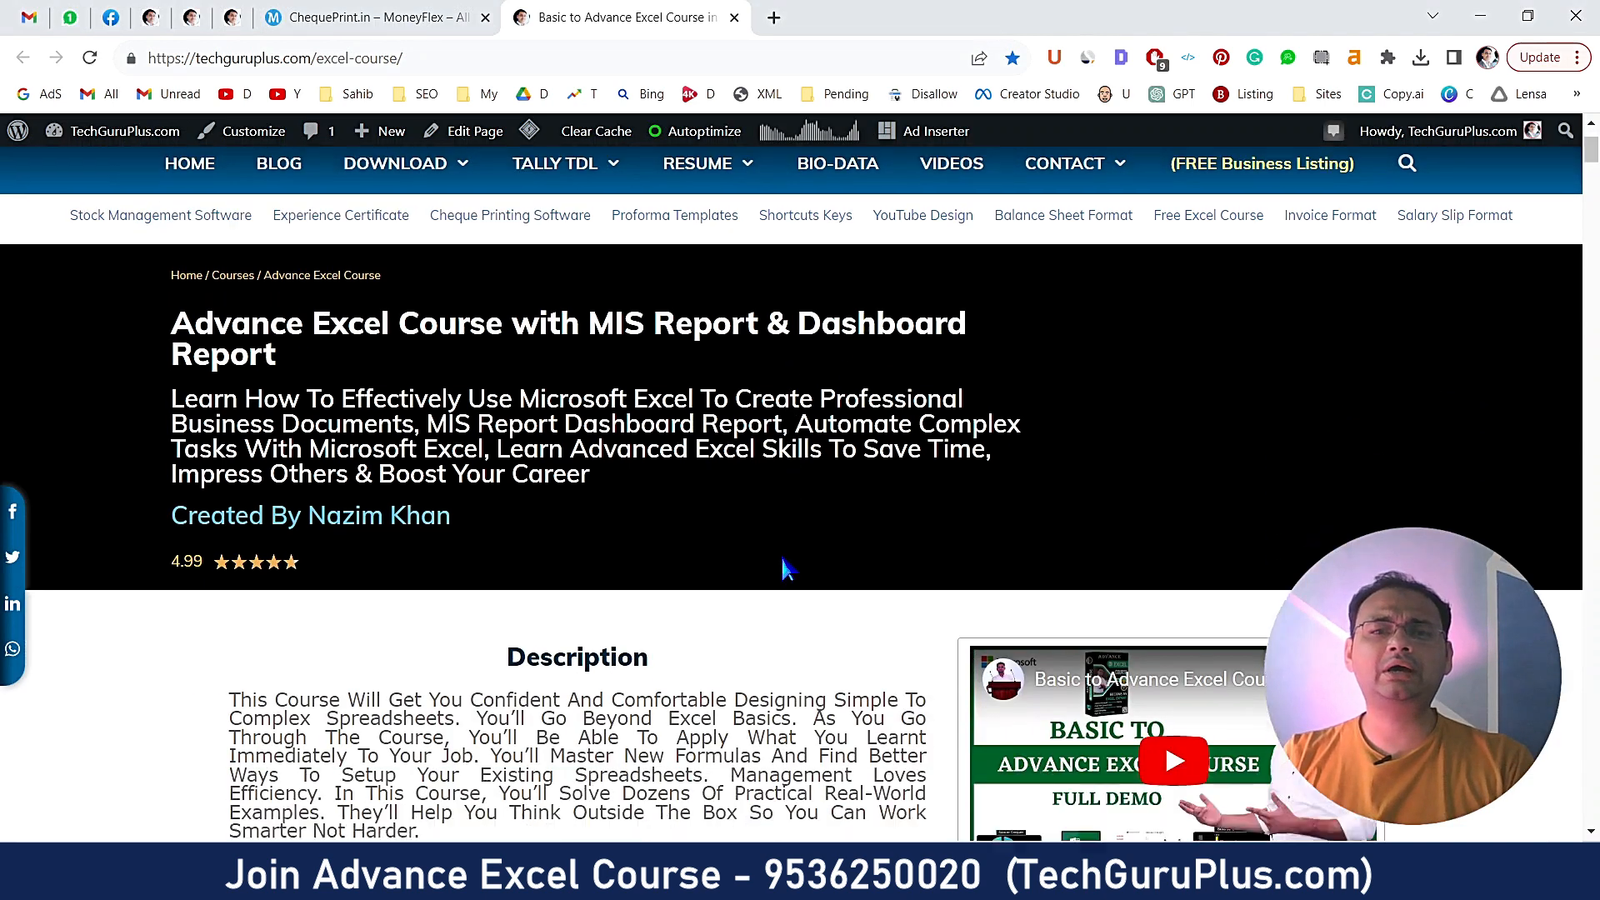
{"action": "scroll", "coordinate": [783, 565], "scroll_direction": "down", "scroll_amount": 5}
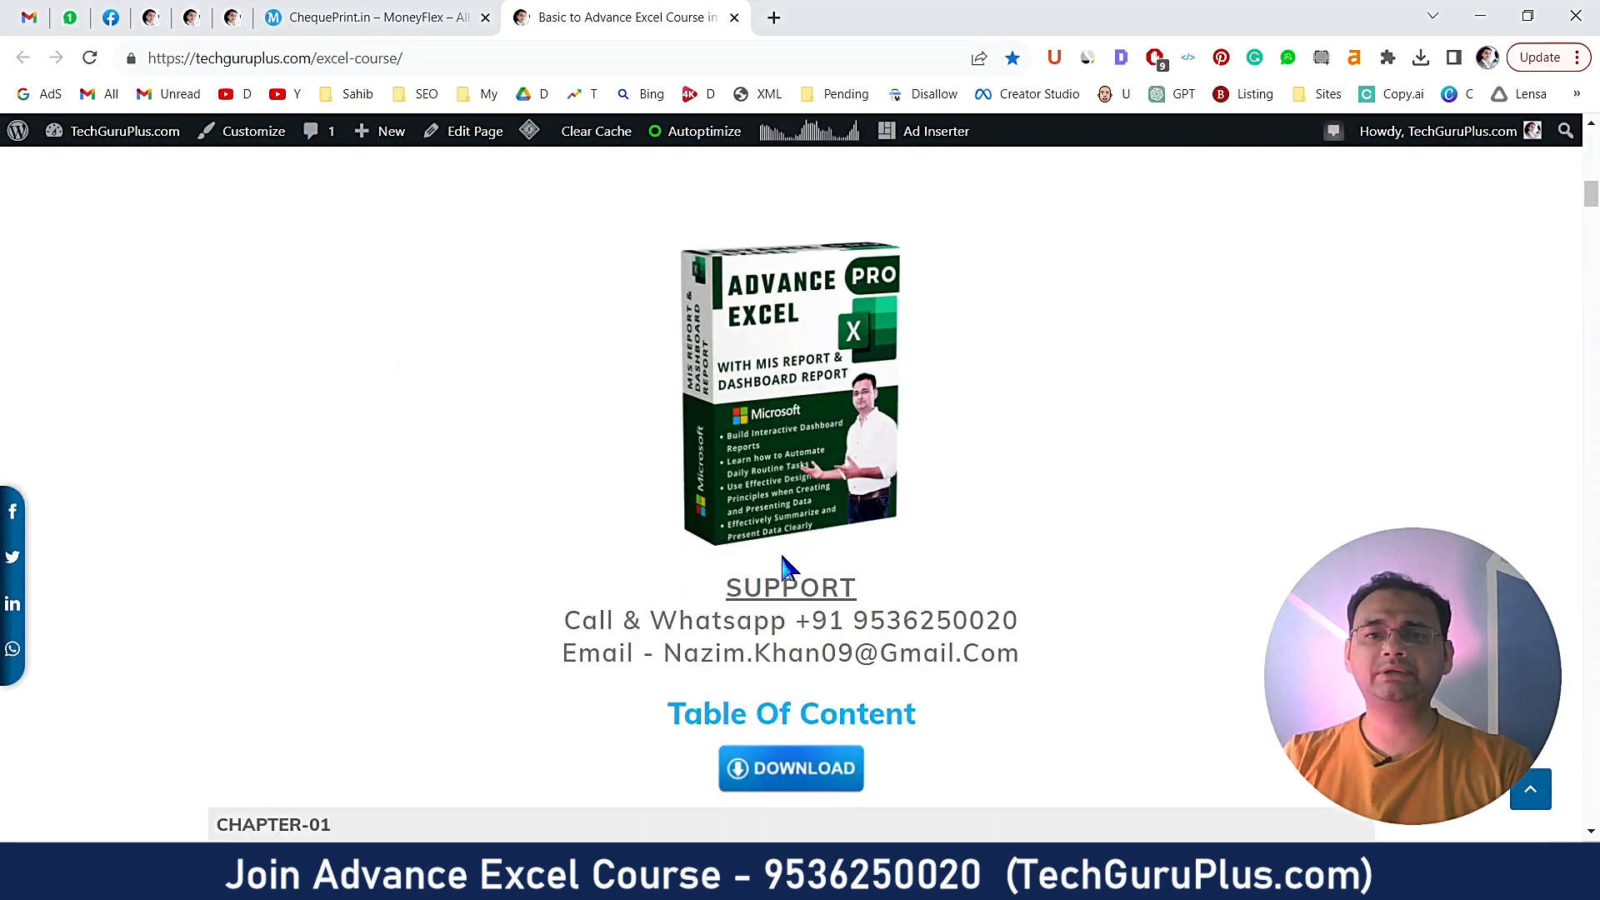
{"action": "scroll", "coordinate": [1045, 547], "scroll_direction": "up", "scroll_amount": 15}
{"action": "left_click_drag", "start_coordinate": [315, 509], "coordinate": [877, 505]}
{"action": "scroll", "coordinate": [823, 608], "scroll_direction": "down", "scroll_amount": 2}
{"action": "scroll", "coordinate": [823, 607], "scroll_direction": "down", "scroll_amount": 12}
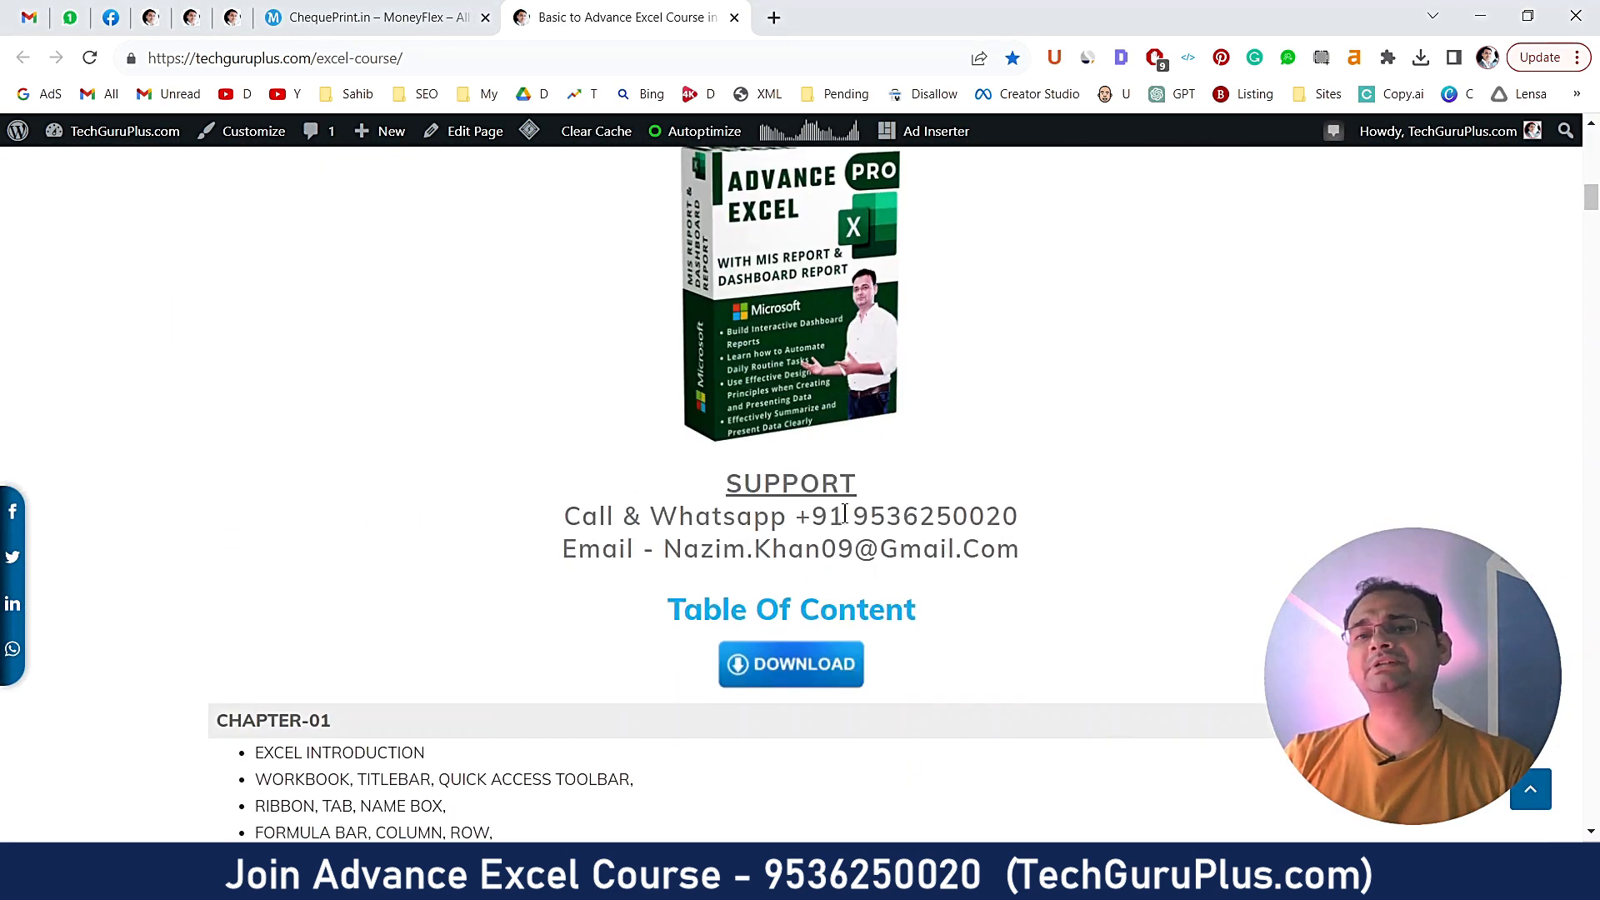
{"action": "left_click_drag", "start_coordinate": [845, 517], "coordinate": [1052, 526]}
{"action": "left_click", "coordinate": [958, 516]}
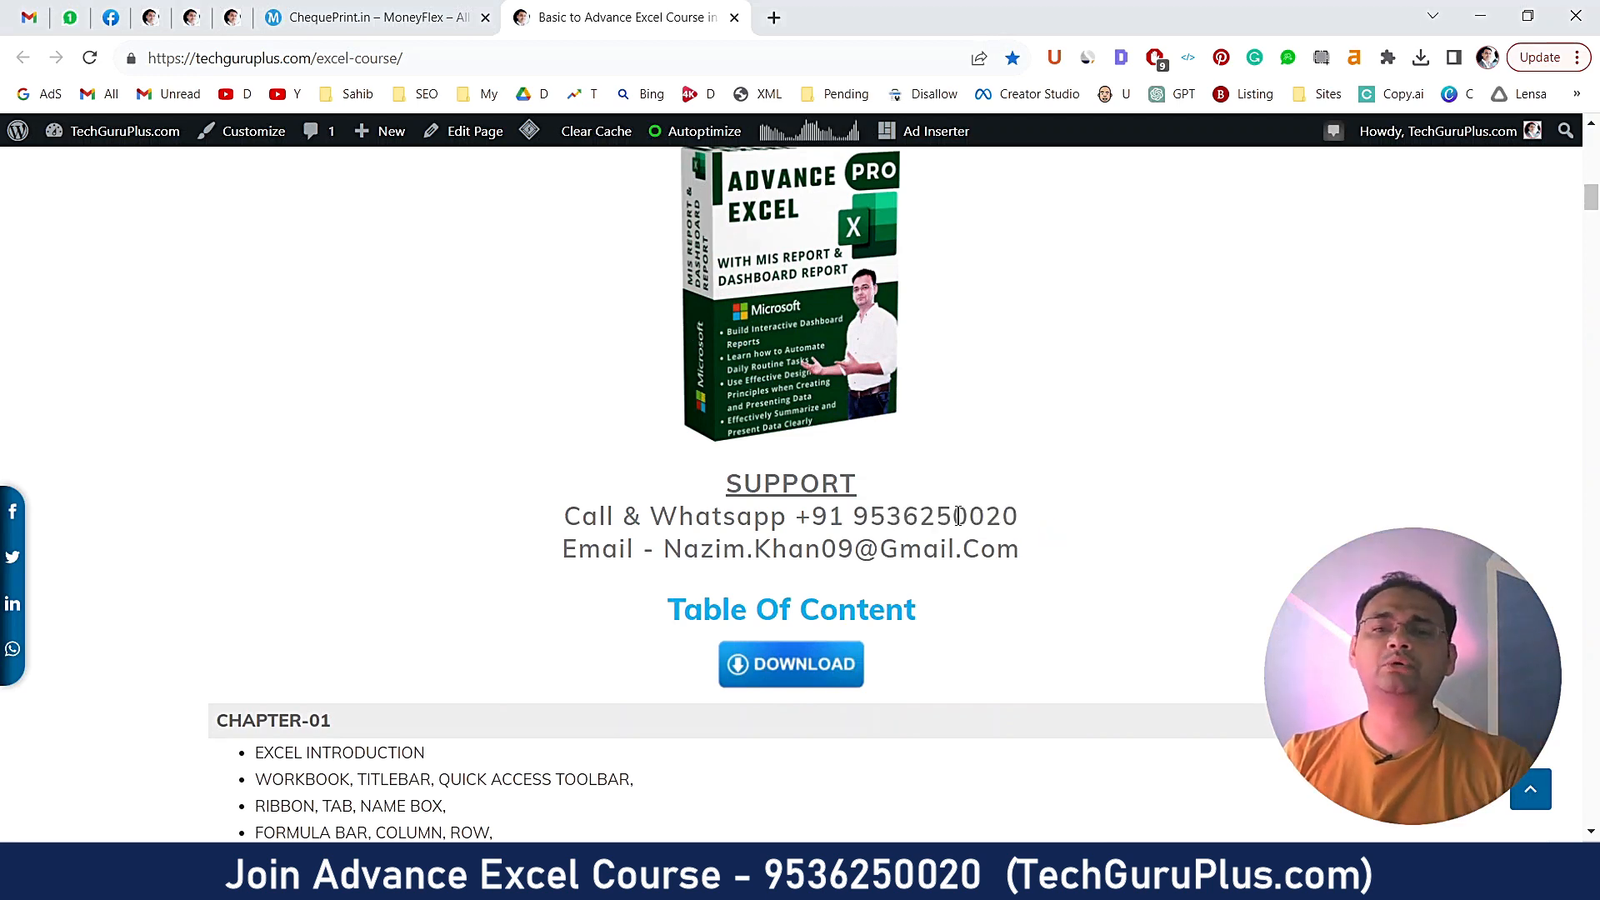
- Scroll further through the course contents, selecting the web address and highlighting the support phone number again
{"action": "scroll", "coordinate": [958, 515], "scroll_direction": "down", "scroll_amount": 12}
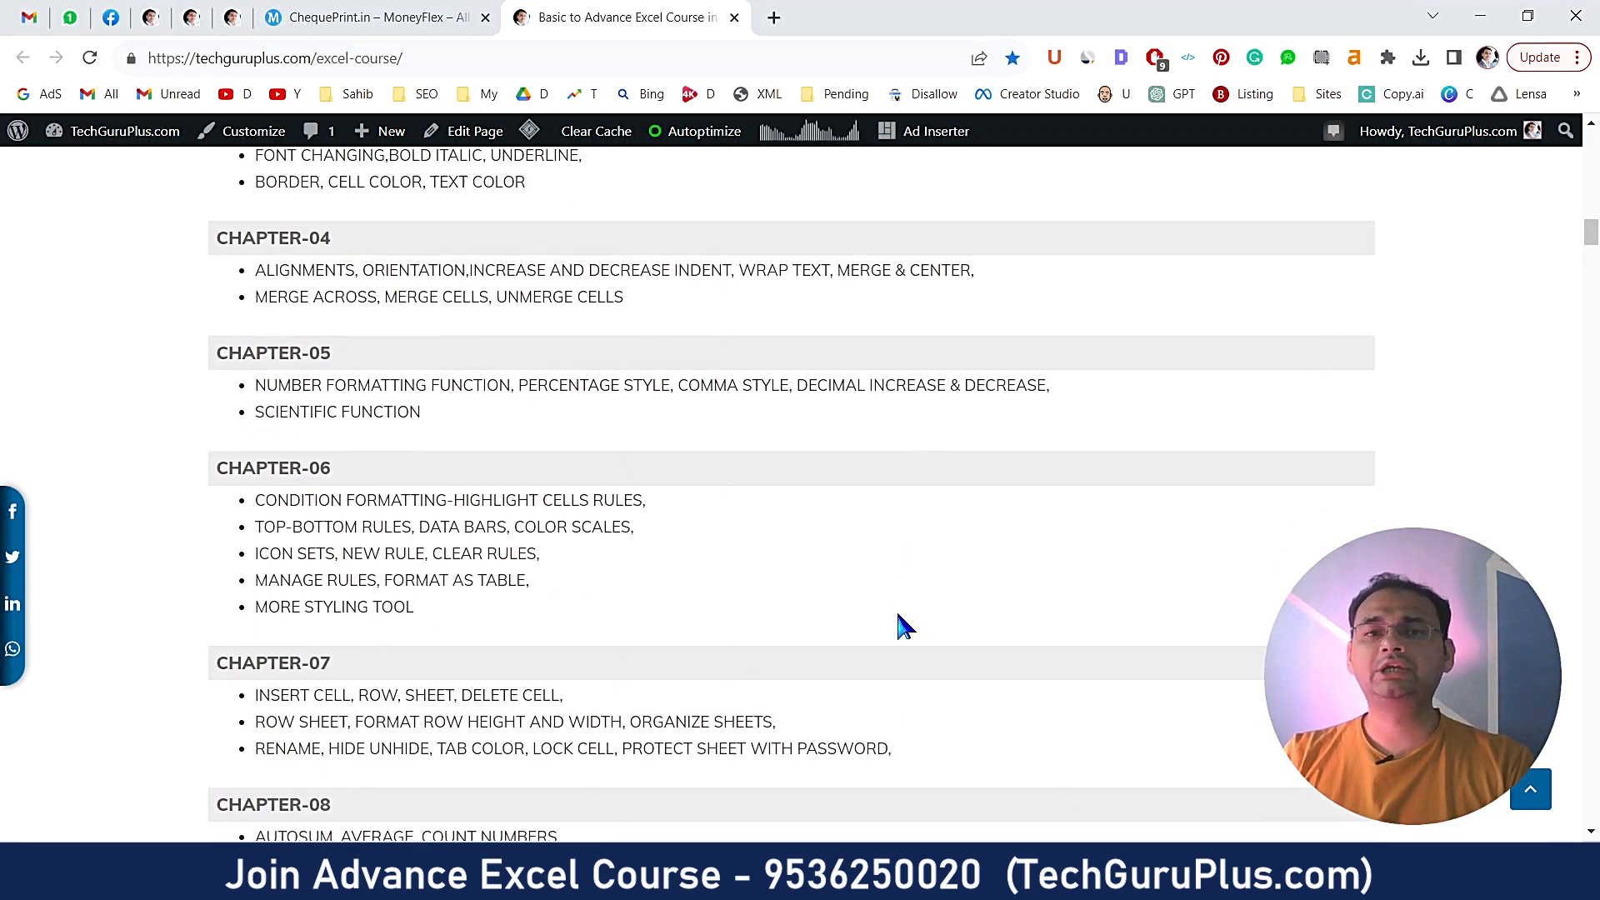
{"action": "scroll", "coordinate": [899, 625], "scroll_direction": "down", "scroll_amount": 11}
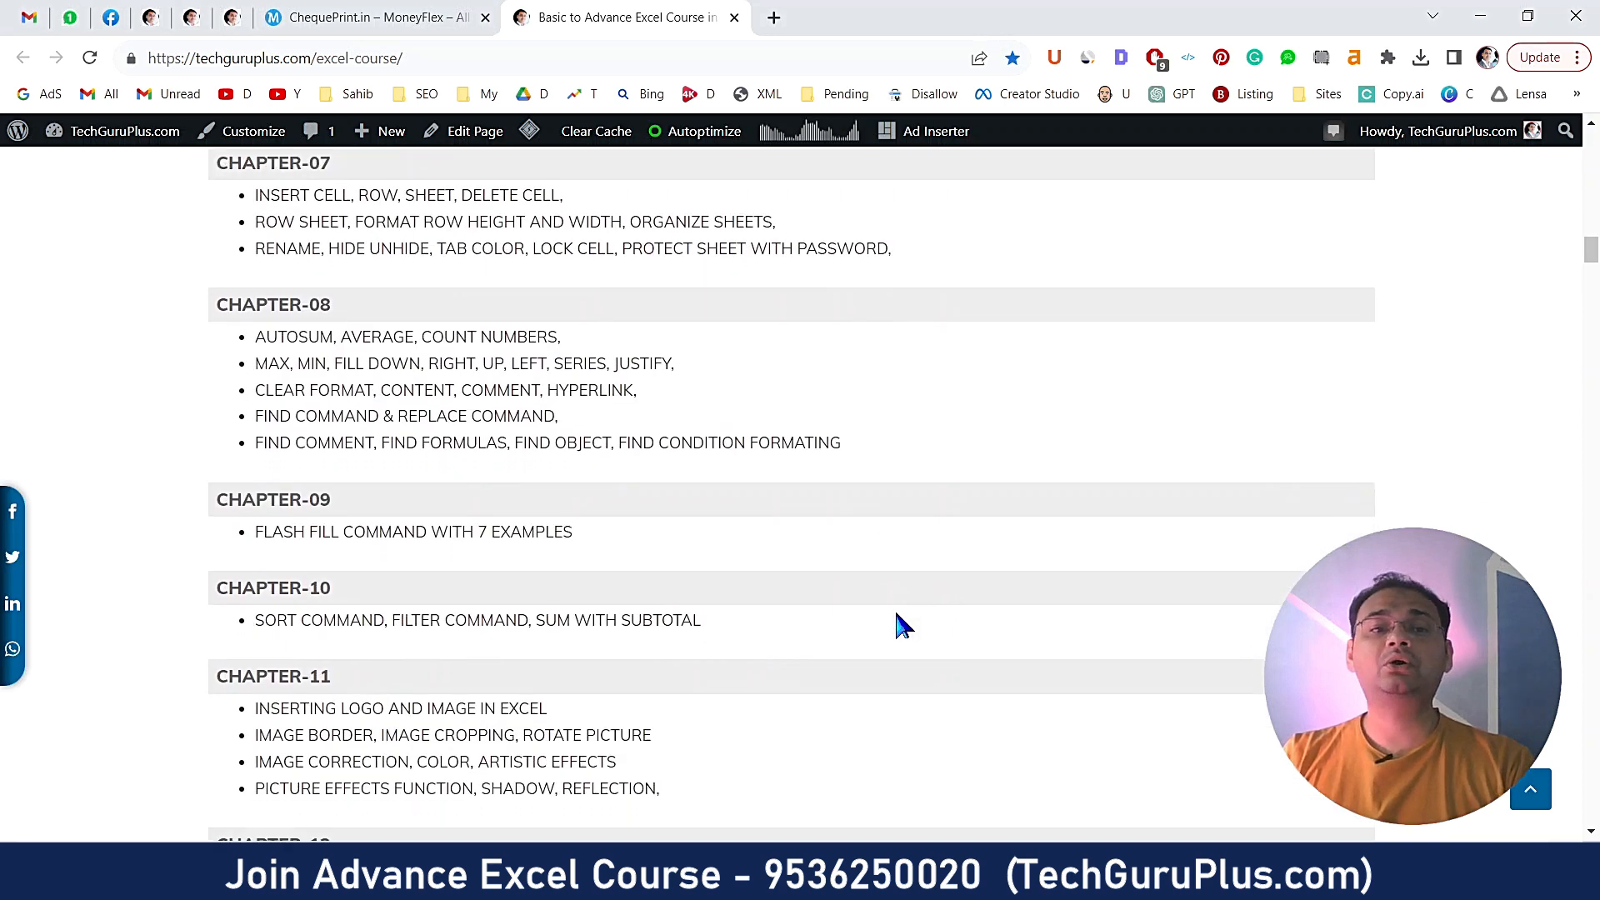
{"action": "scroll", "coordinate": [897, 615], "scroll_direction": "down", "scroll_amount": 2}
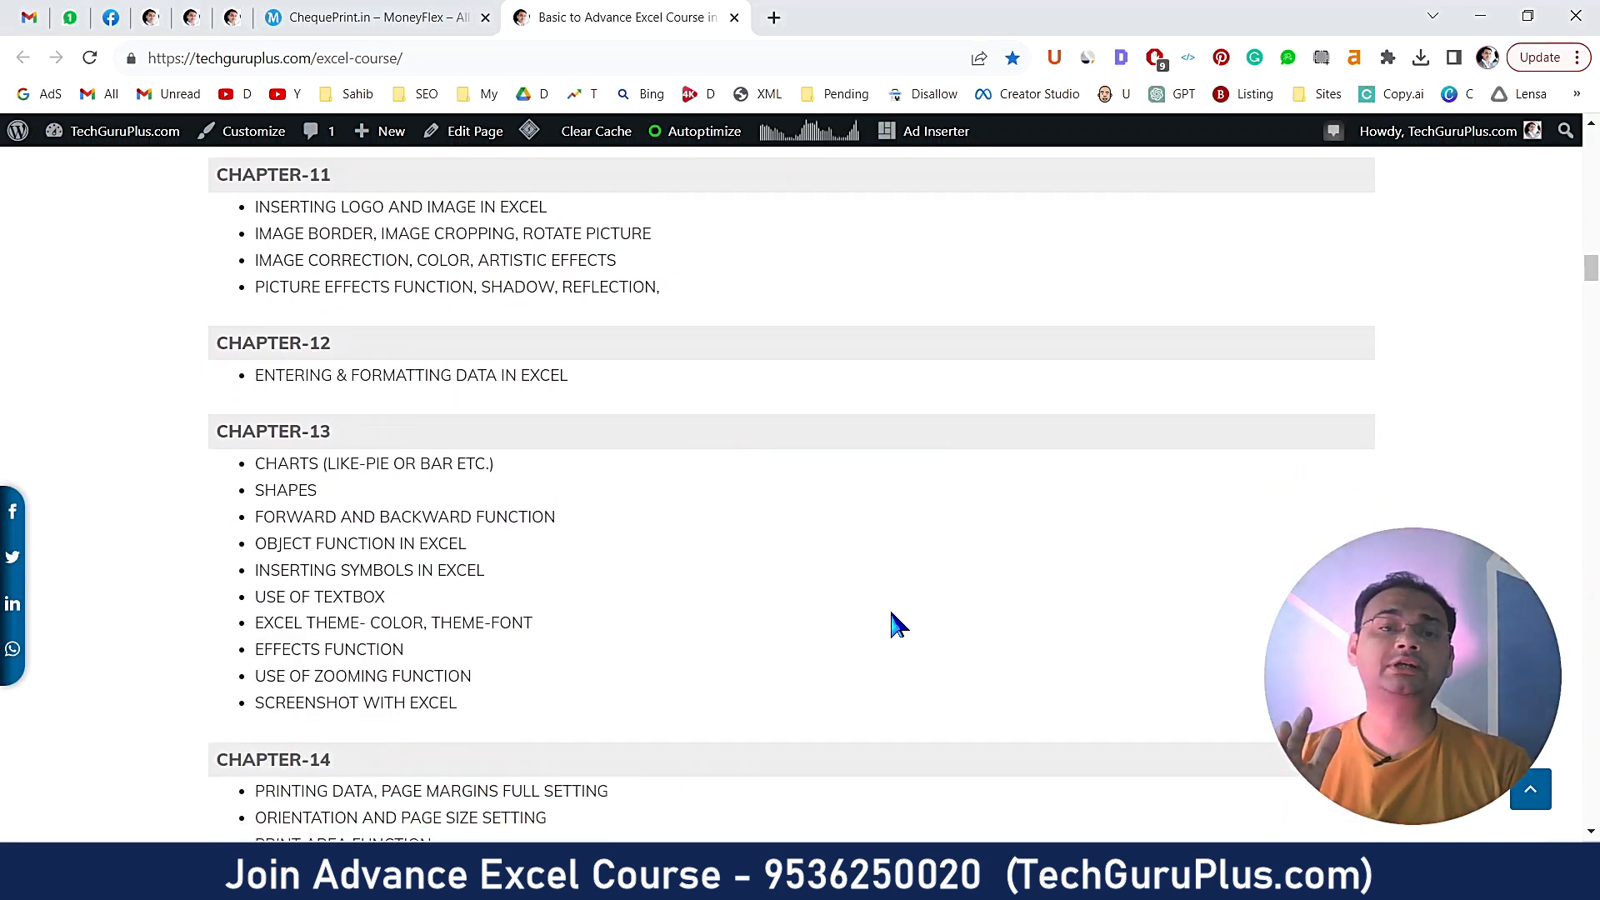
{"action": "scroll", "coordinate": [896, 625], "scroll_direction": "down", "scroll_amount": 9}
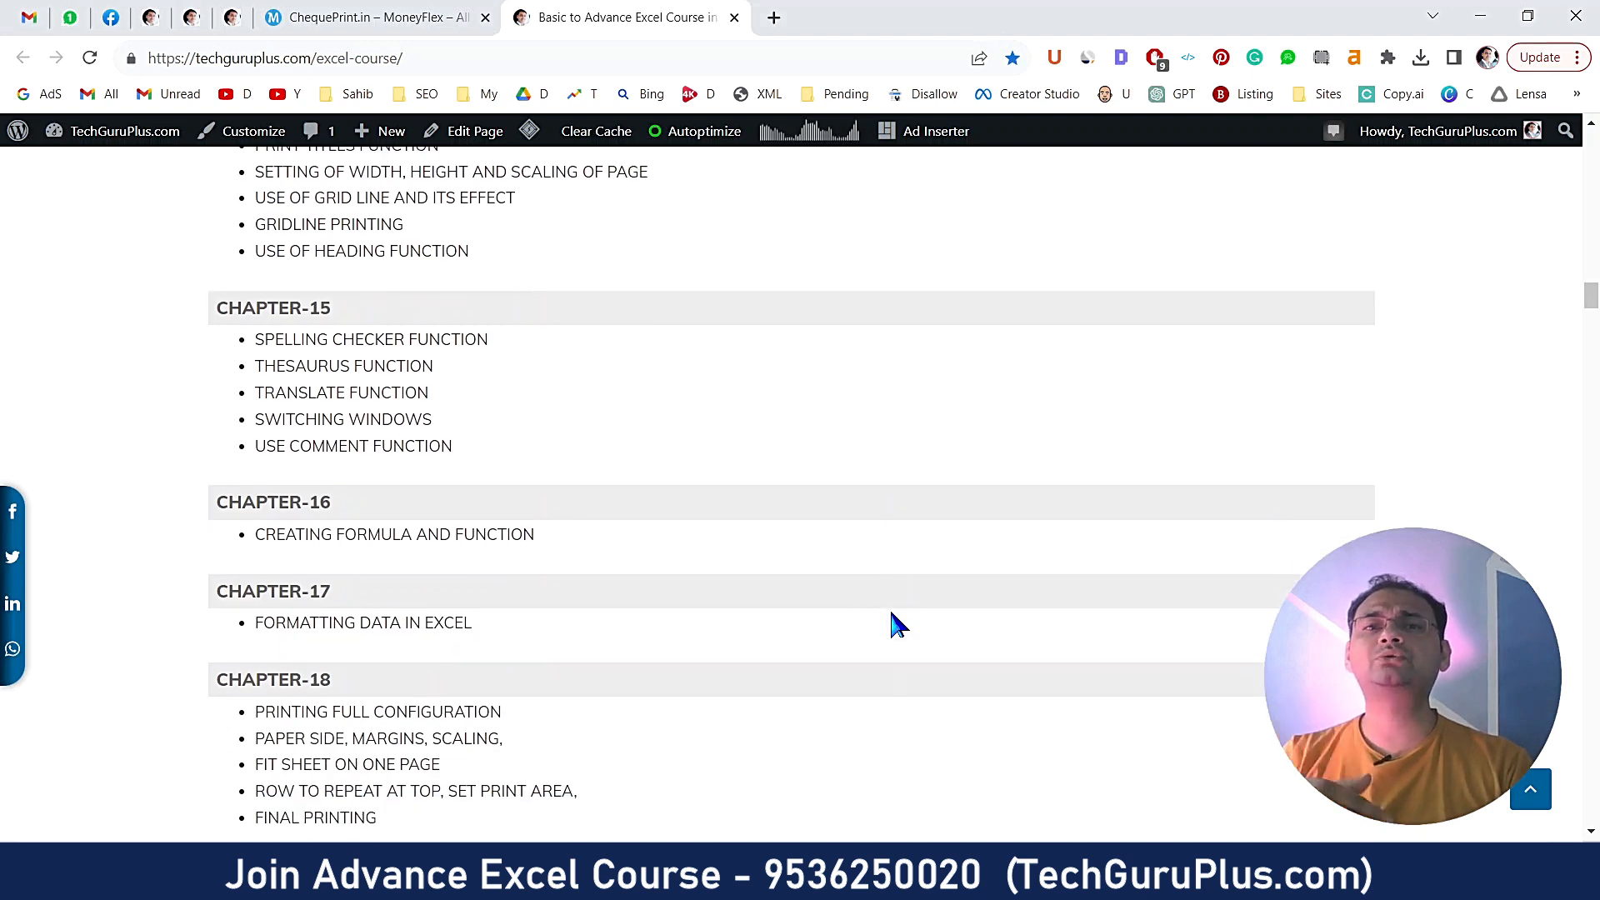
{"action": "scroll", "coordinate": [893, 624], "scroll_direction": "down", "scroll_amount": 5}
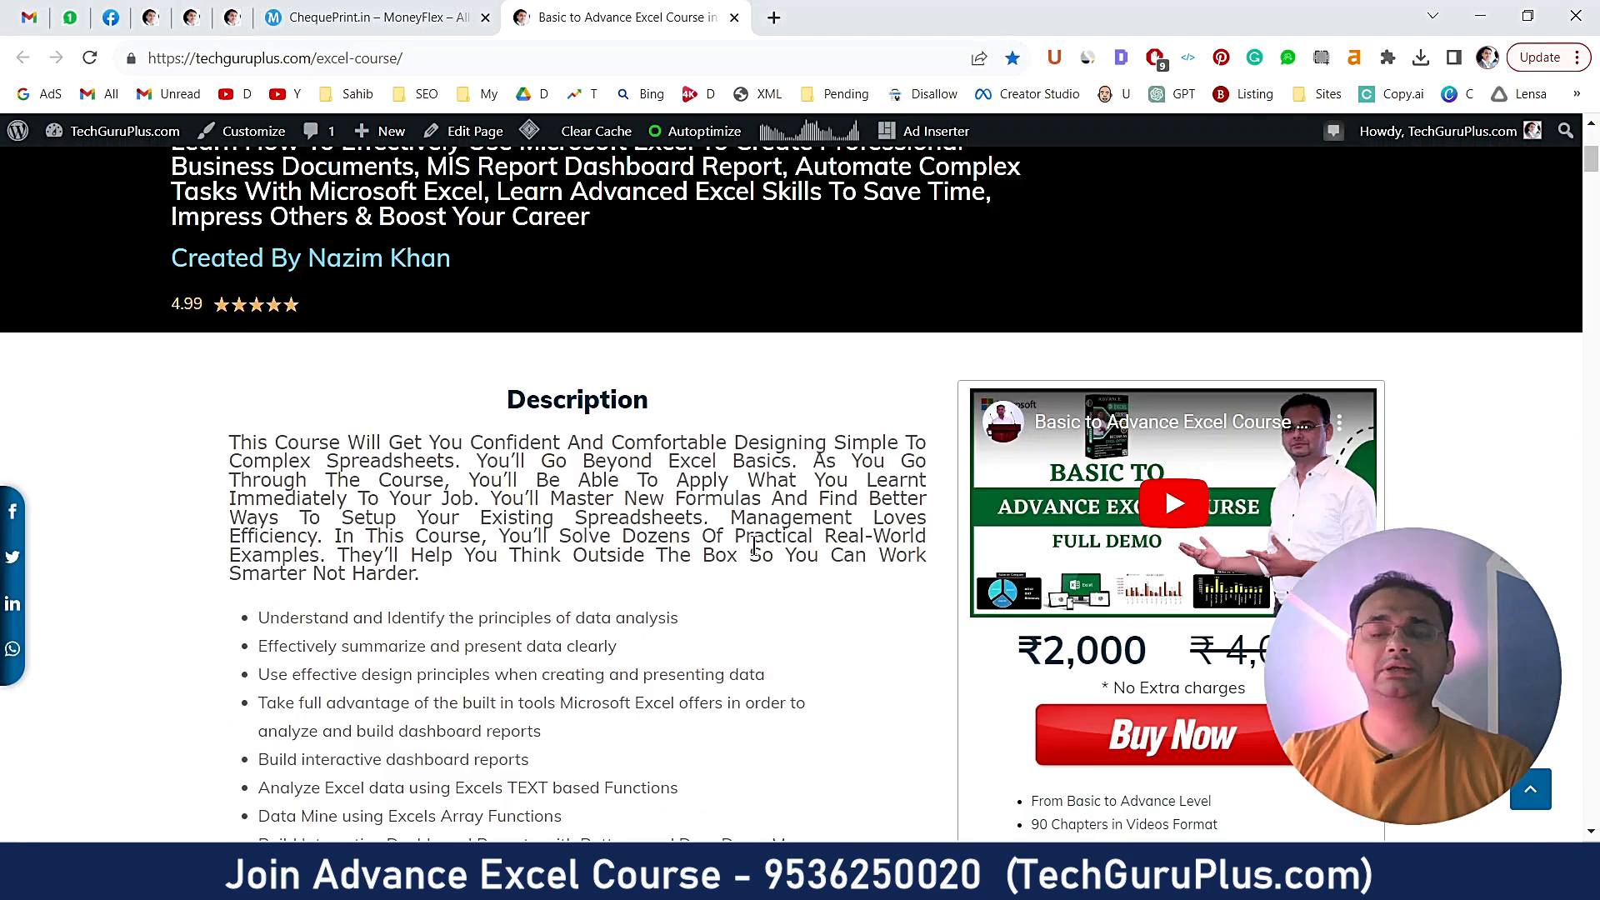
{"action": "left_click_drag", "start_coordinate": [414, 58], "coordinate": [148, 58]}
{"action": "scroll", "coordinate": [655, 476], "scroll_direction": "up", "scroll_amount": 4}
{"action": "scroll", "coordinate": [655, 476], "scroll_direction": "down", "scroll_amount": 4}
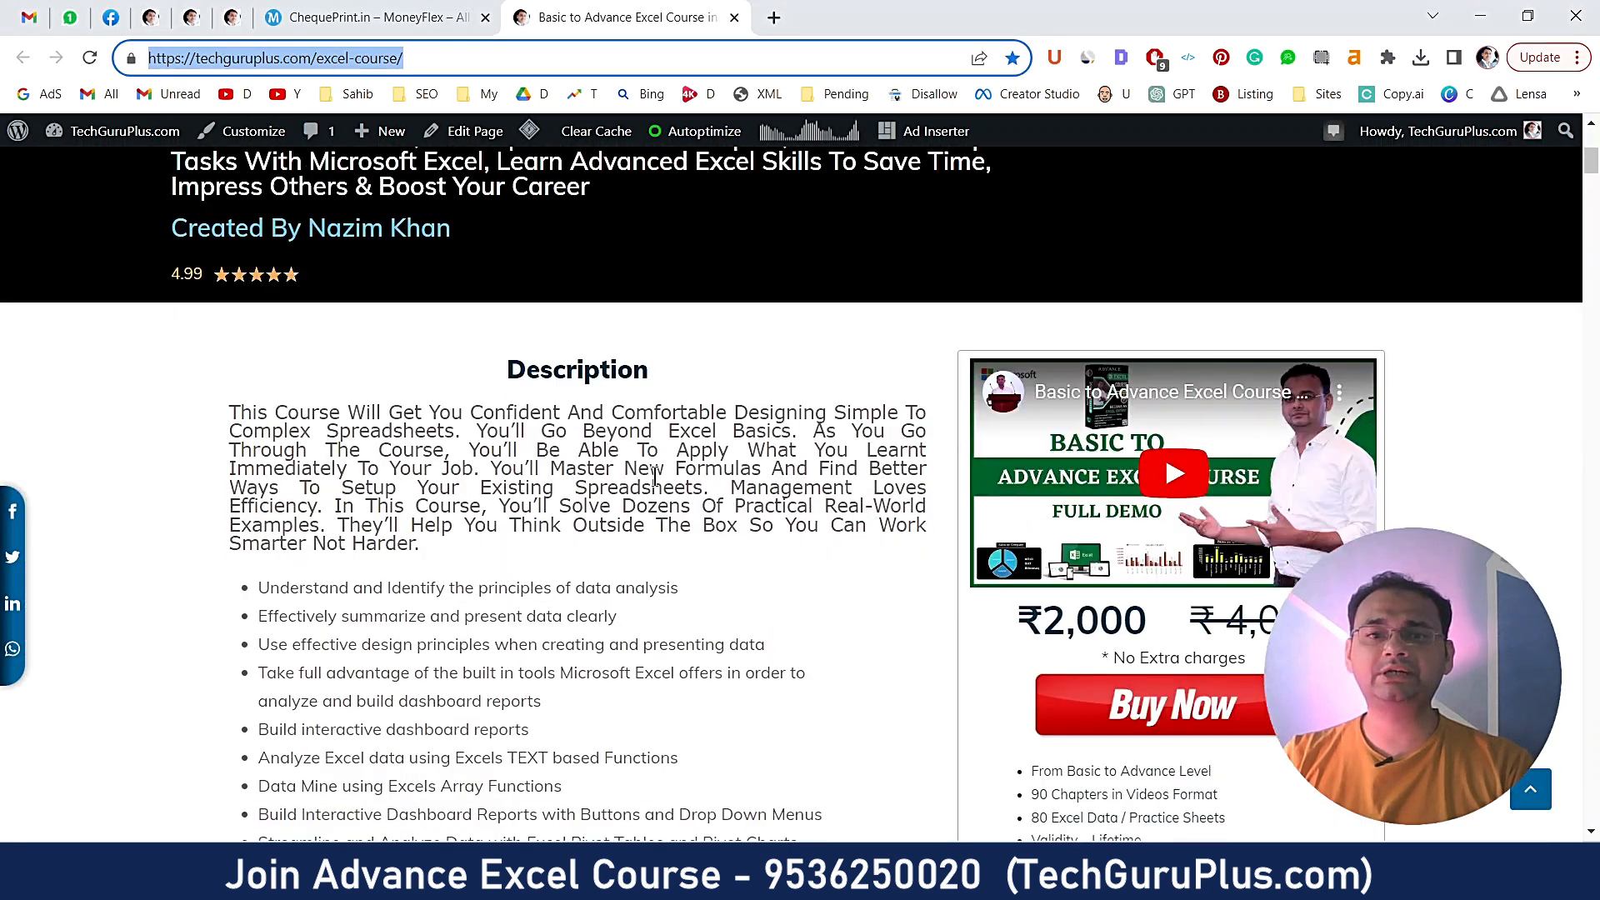
{"action": "left_click", "coordinate": [657, 432]}
{"action": "scroll", "coordinate": [620, 365], "scroll_direction": "down", "scroll_amount": 12}
{"action": "scroll", "coordinate": [626, 373], "scroll_direction": "up", "scroll_amount": 1}
{"action": "left_click_drag", "start_coordinate": [868, 372], "coordinate": [1047, 397]}
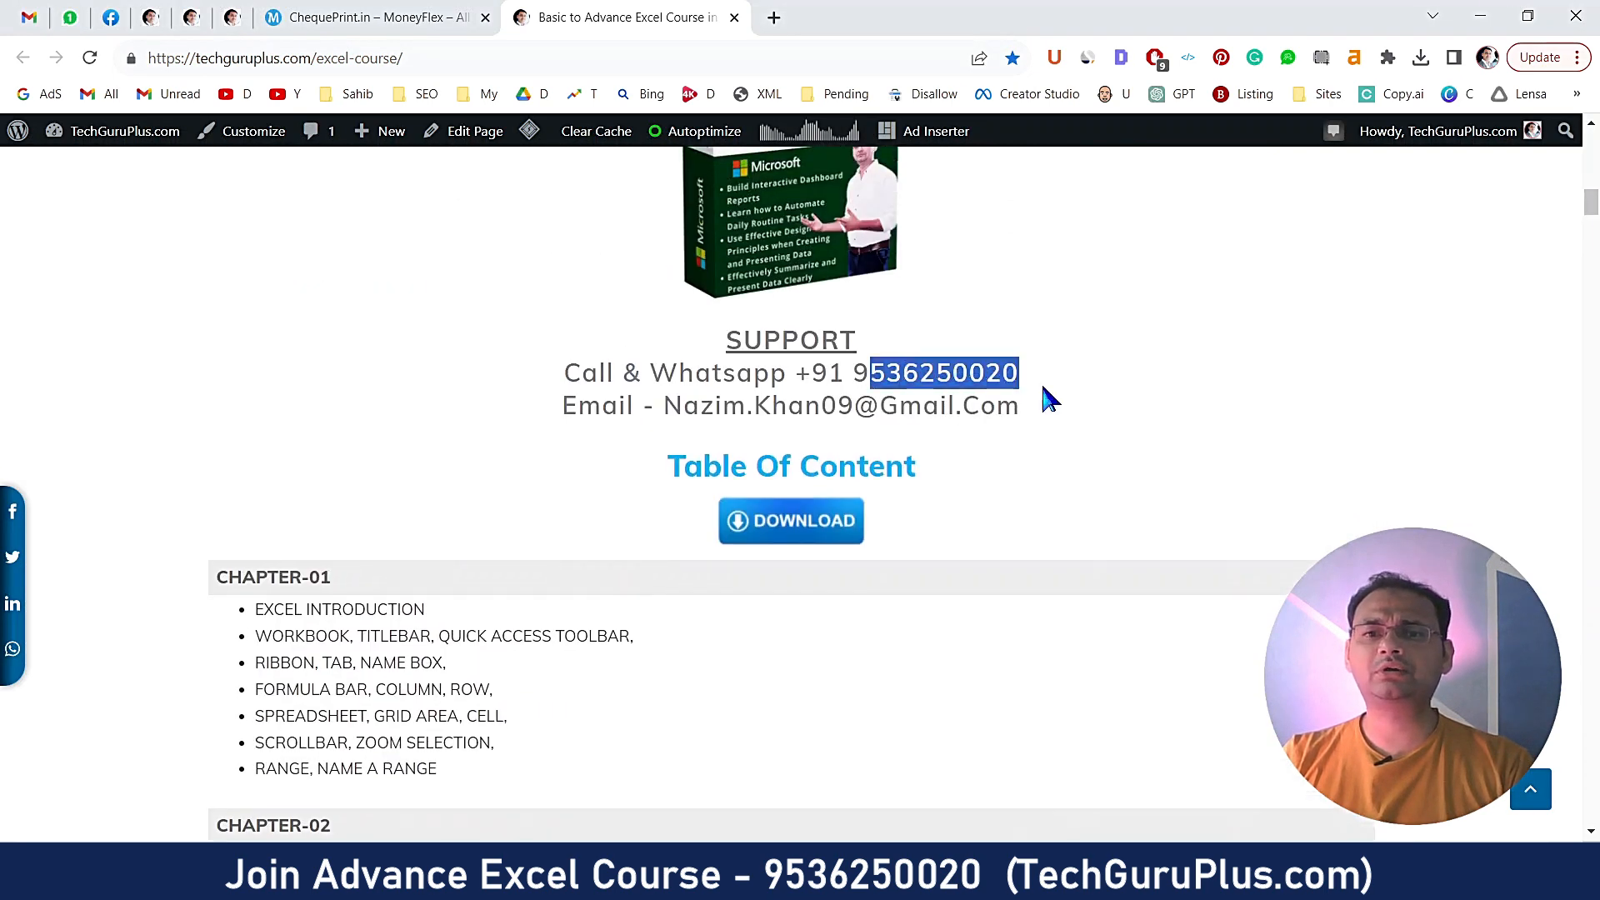
{"action": "scroll", "coordinate": [822, 553], "scroll_direction": "down", "scroll_amount": 20}
{"action": "scroll", "coordinate": [825, 565], "scroll_direction": "up", "scroll_amount": 20}
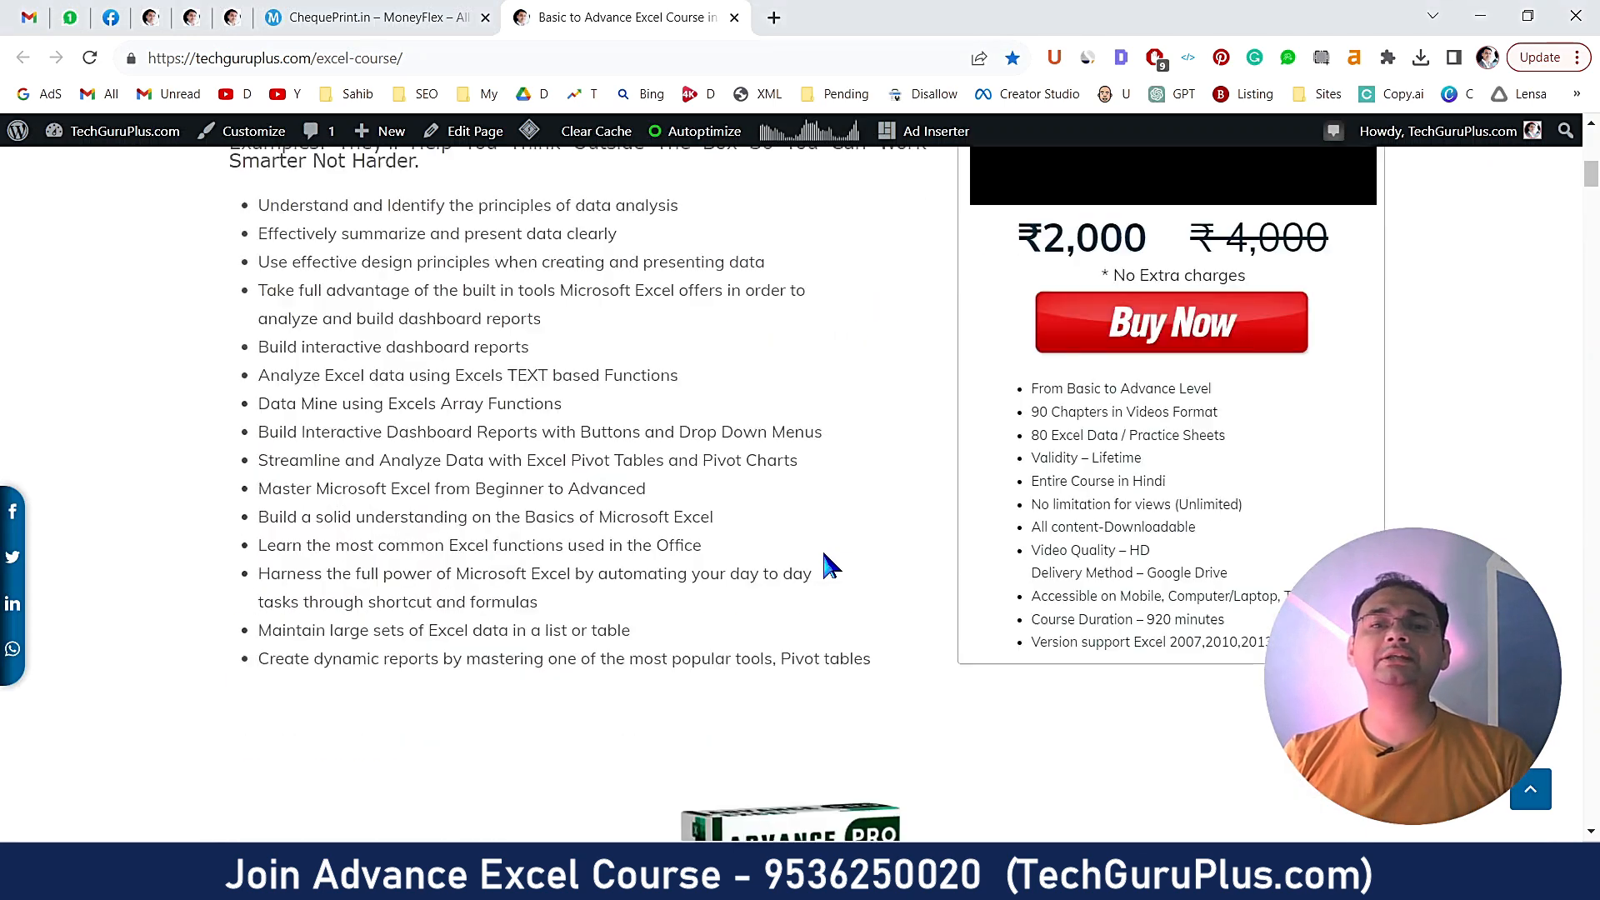